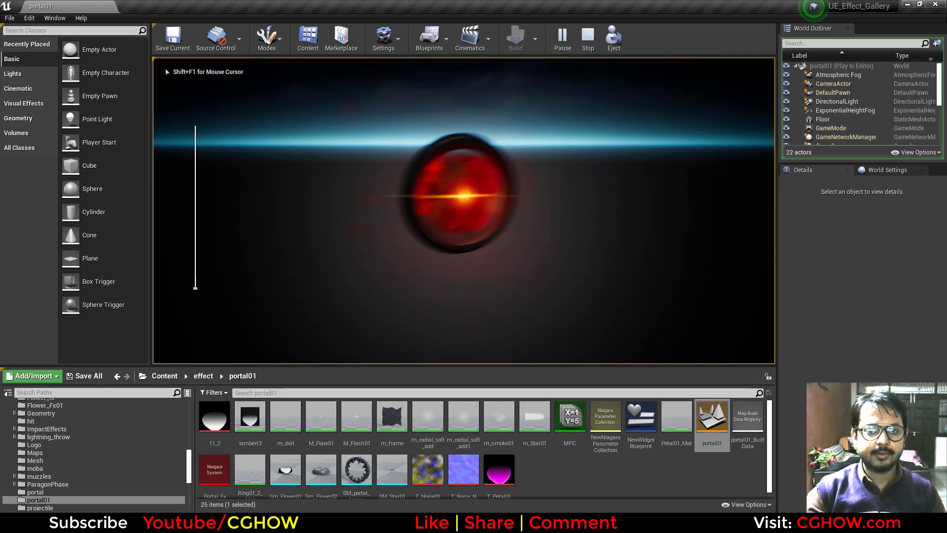
- Restart the play preview, move the in-game slider to shift the portal's hue, and stop playing
{"action": "key", "text": "shift+F1"}
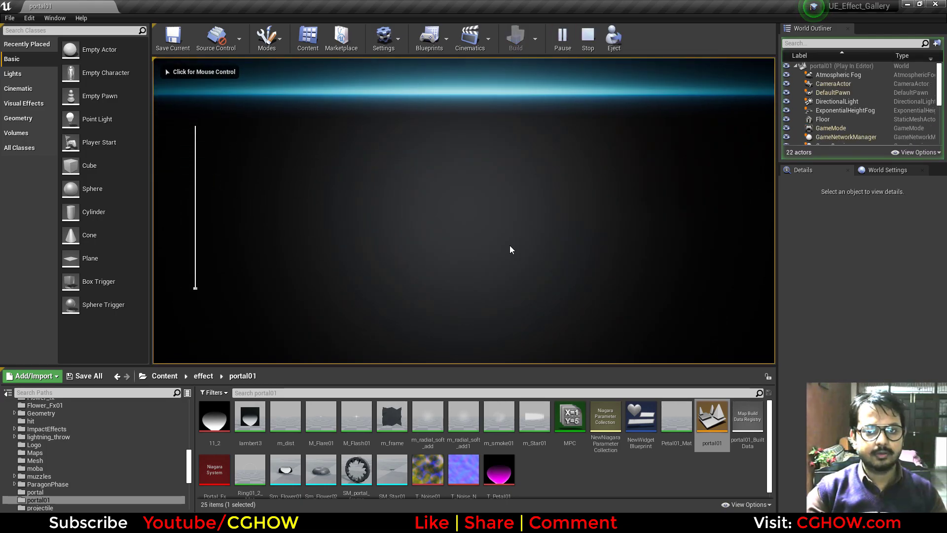
{"action": "left_click", "coordinate": [588, 43]}
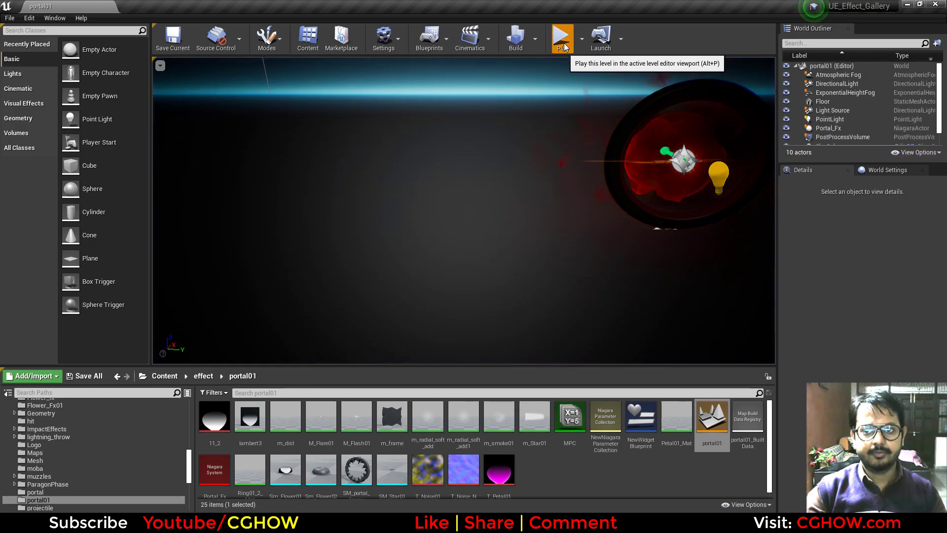
{"action": "left_click", "coordinate": [563, 43]}
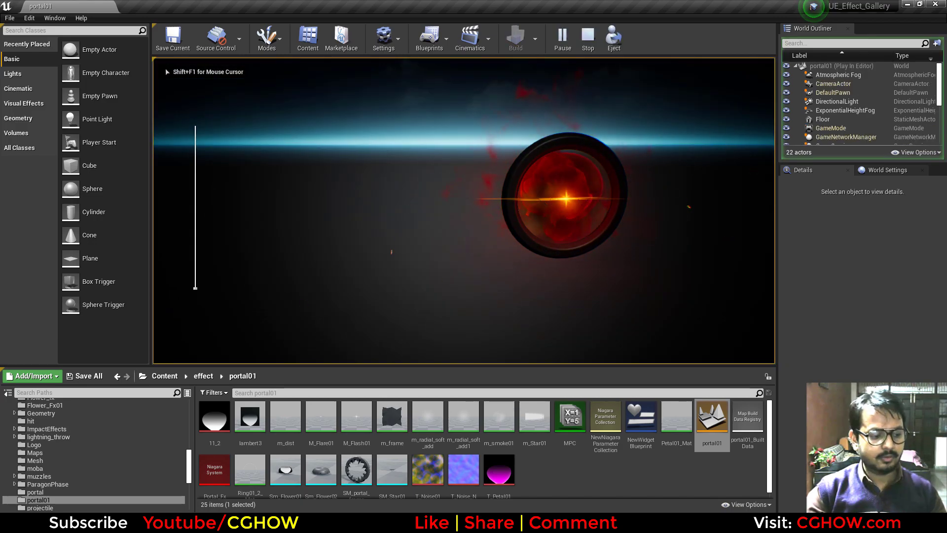
{"action": "key", "text": "shift+F1"}
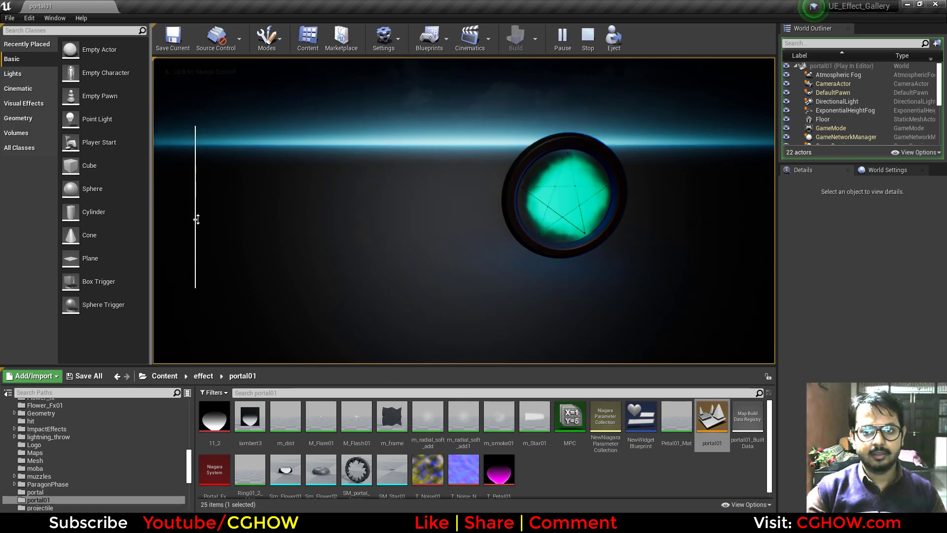
{"action": "left_click_drag", "start_coordinate": [197, 185], "coordinate": [198, 261]}
{"action": "key", "text": "Escape"}
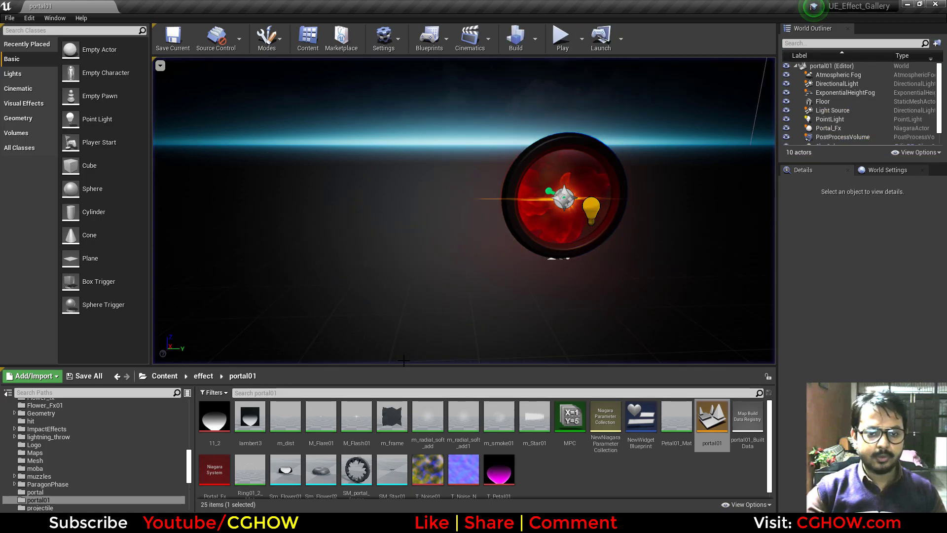
- Enlarge the asset browser, open the Portal_Fx Niagara system, and scrub its timeline to 2.30 while orbiting the preview
{"action": "left_click_drag", "start_coordinate": [412, 369], "coordinate": [408, 309]}
{"action": "double_click", "coordinate": [215, 412]}
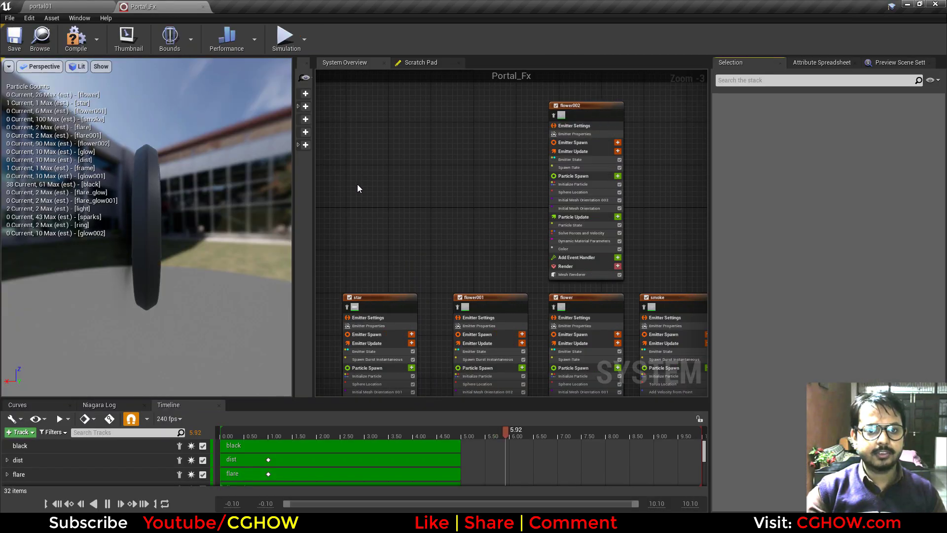
{"action": "left_click_drag", "start_coordinate": [236, 251], "coordinate": [289, 251]}
{"action": "left_click_drag", "start_coordinate": [282, 432], "coordinate": [324, 437]}
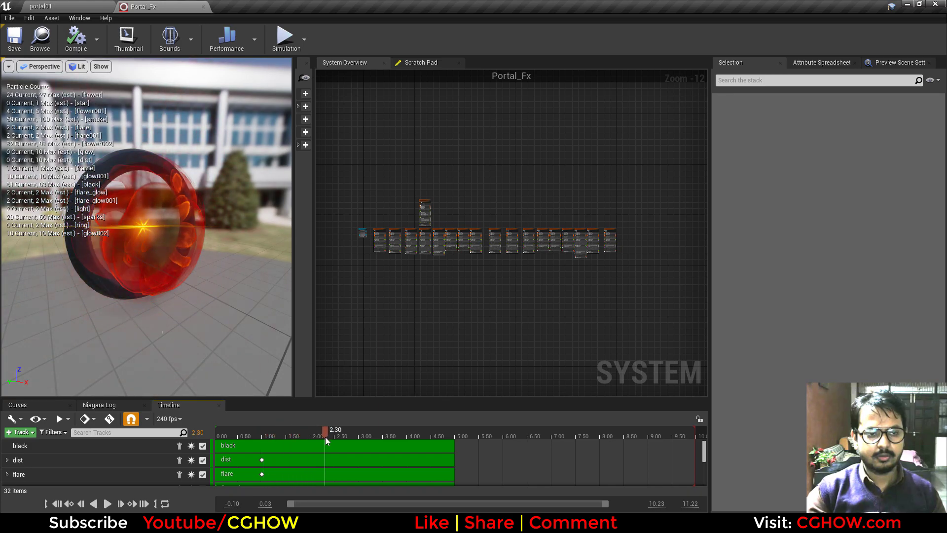
{"action": "left_click_drag", "start_coordinate": [222, 266], "coordinate": [178, 247]}
- Open NewWidgetBlueprint from the portal01 level's assets and view the On Value Changed event graph of Slider_0
{"action": "left_click", "coordinate": [79, 5]}
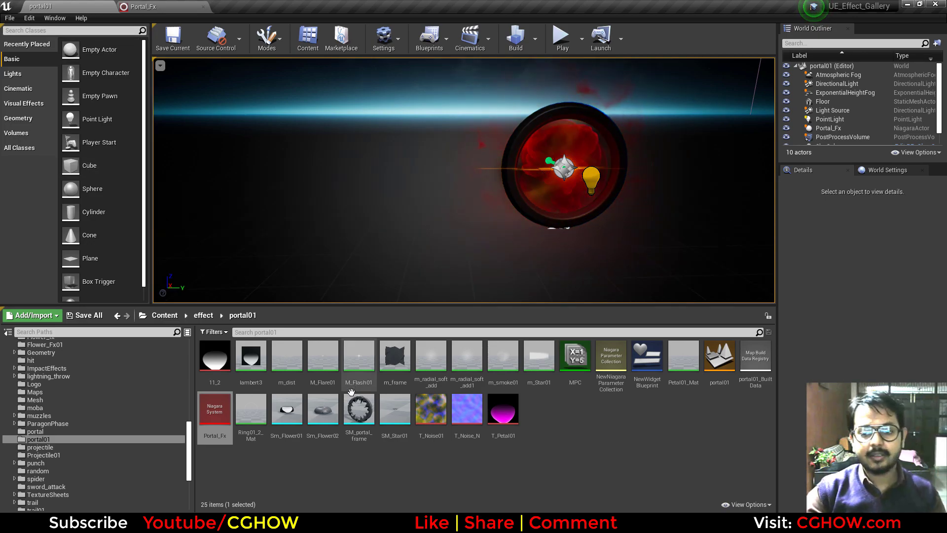
{"action": "double_click", "coordinate": [647, 365]}
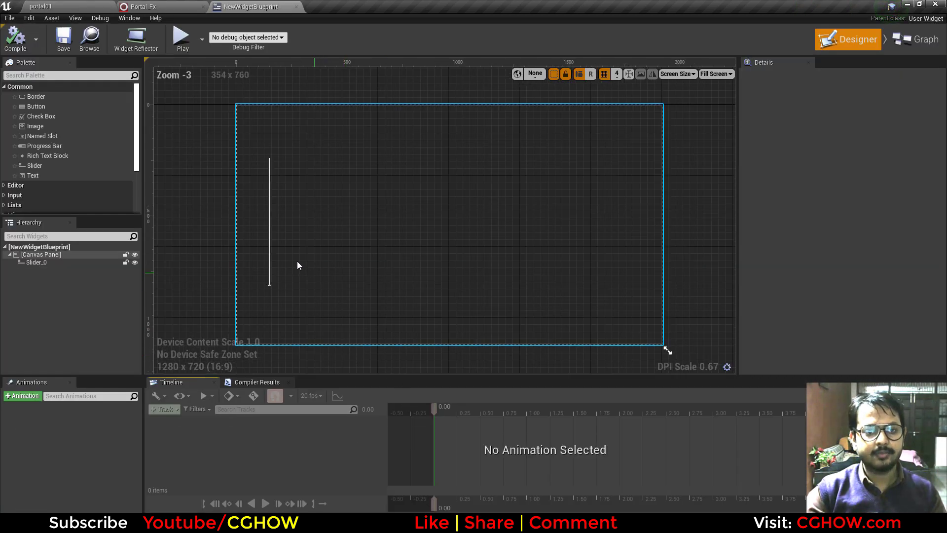
{"action": "left_click", "coordinate": [258, 210]}
{"action": "scroll", "coordinate": [881, 276], "scroll_direction": "down", "scroll_amount": 10}
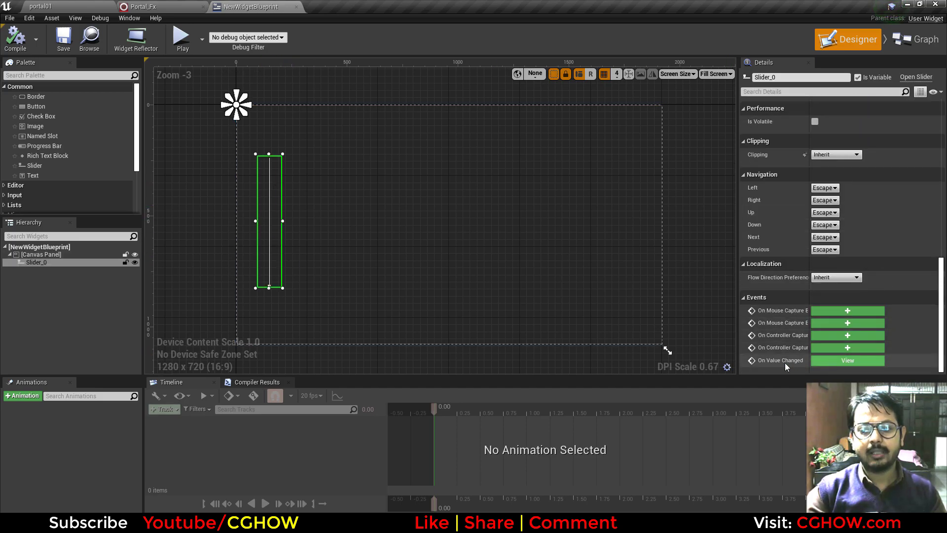
{"action": "left_click", "coordinate": [831, 360]}
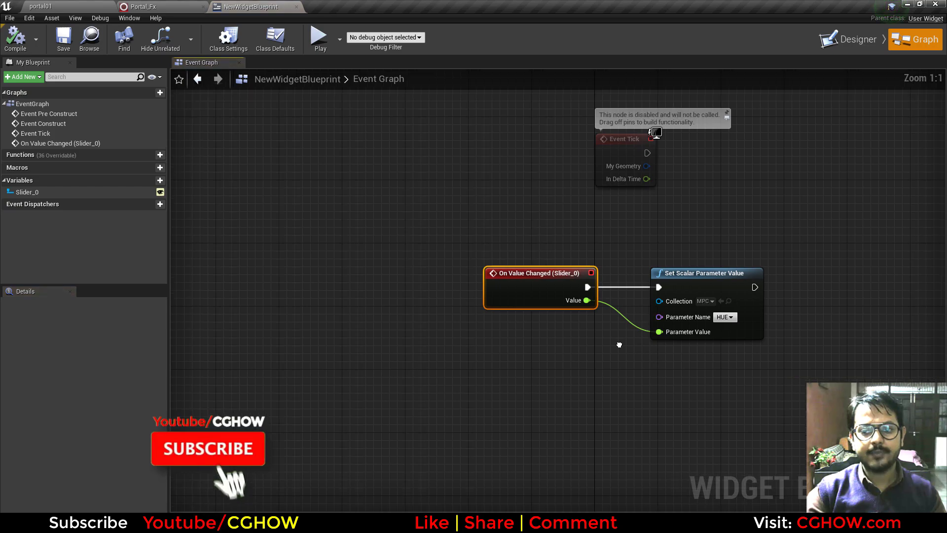
{"action": "right_click_drag", "start_coordinate": [619, 345], "coordinate": [510, 330]}
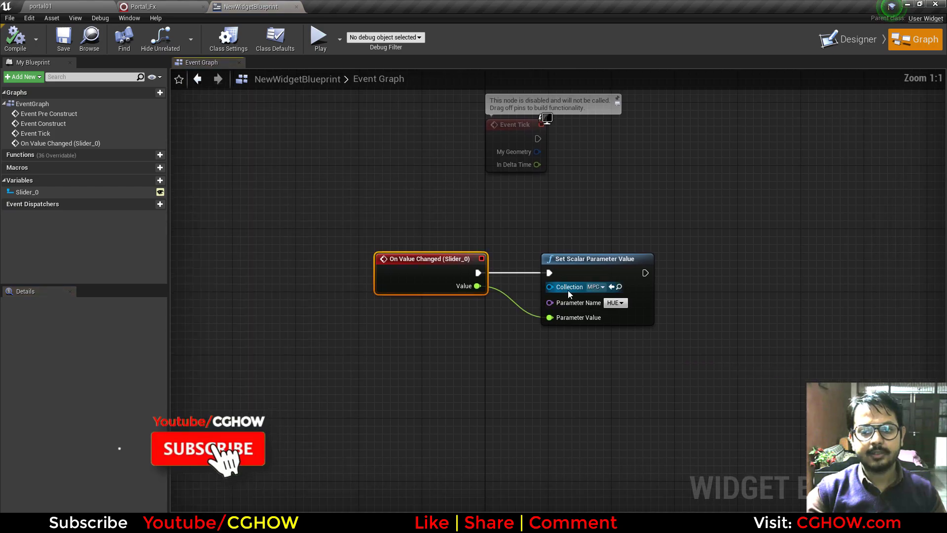
- Locate the MPC collection used by the Set Scalar Parameter Value node, open it to inspect its HUE parameter, and close it
{"action": "left_click", "coordinate": [619, 287]}
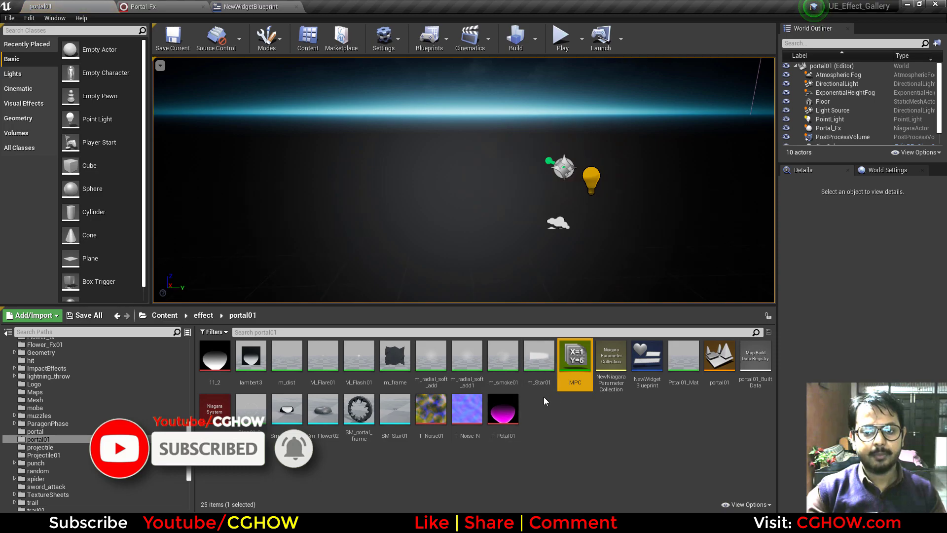
{"action": "double_click", "coordinate": [575, 358]}
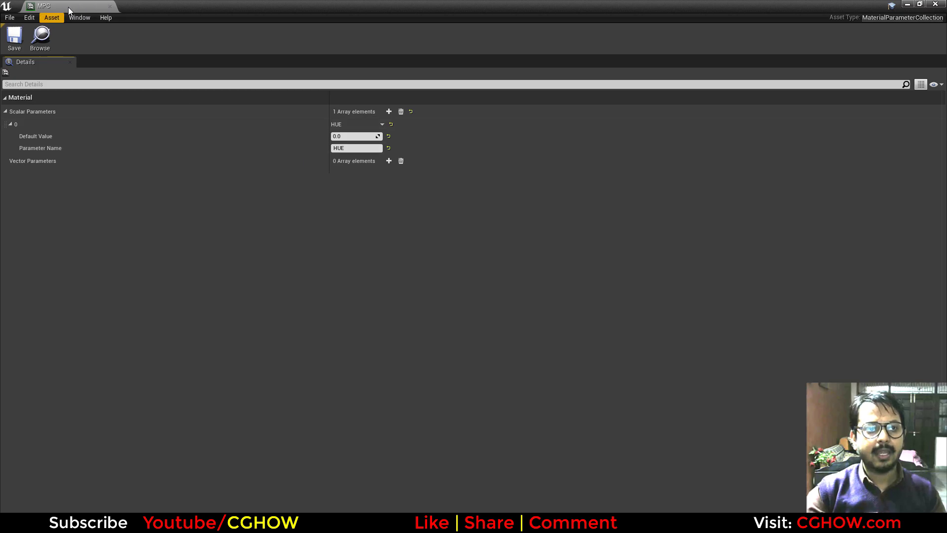
{"action": "left_click", "coordinate": [109, 6]}
- Open the m_dist material and examine its node graph around the Normal and Refraction inputs
{"action": "left_click", "coordinate": [287, 356]}
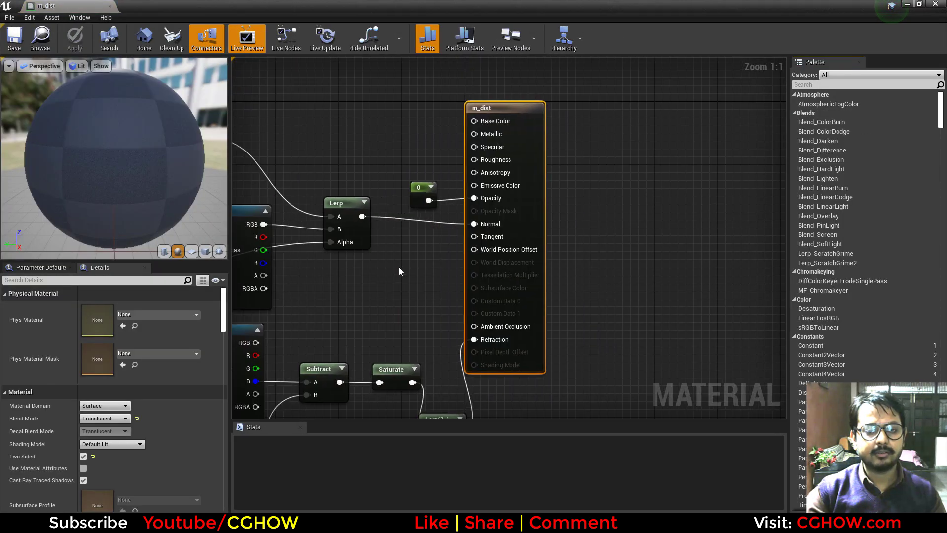
{"action": "right_click_drag", "start_coordinate": [348, 267], "coordinate": [639, 240]}
{"action": "scroll", "coordinate": [639, 241], "scroll_direction": "down", "scroll_amount": 1}
{"action": "right_click_drag", "start_coordinate": [298, 285], "coordinate": [223, 290]}
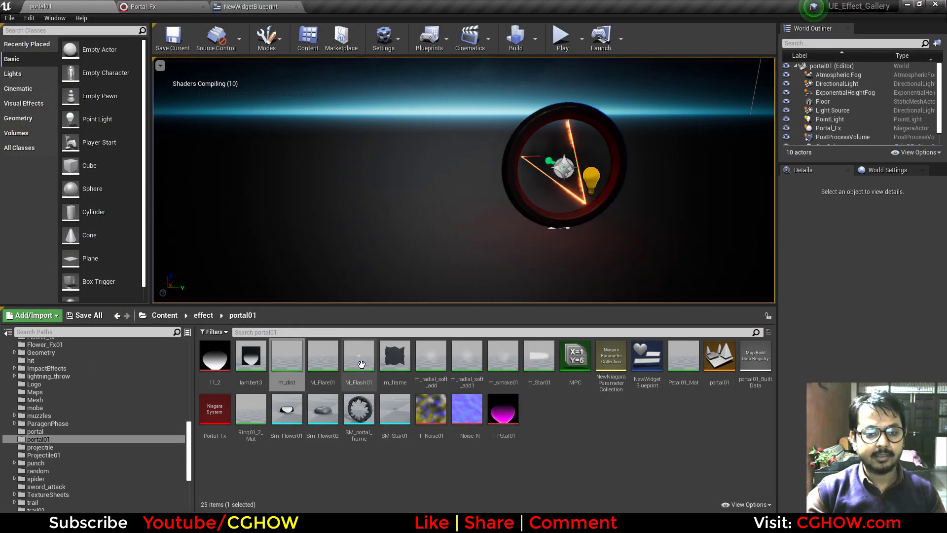
- Examine how the HUE collection parameter feeds HueShift in the M_Flash01 material, then open m_smoke01
{"action": "double_click", "coordinate": [361, 362]}
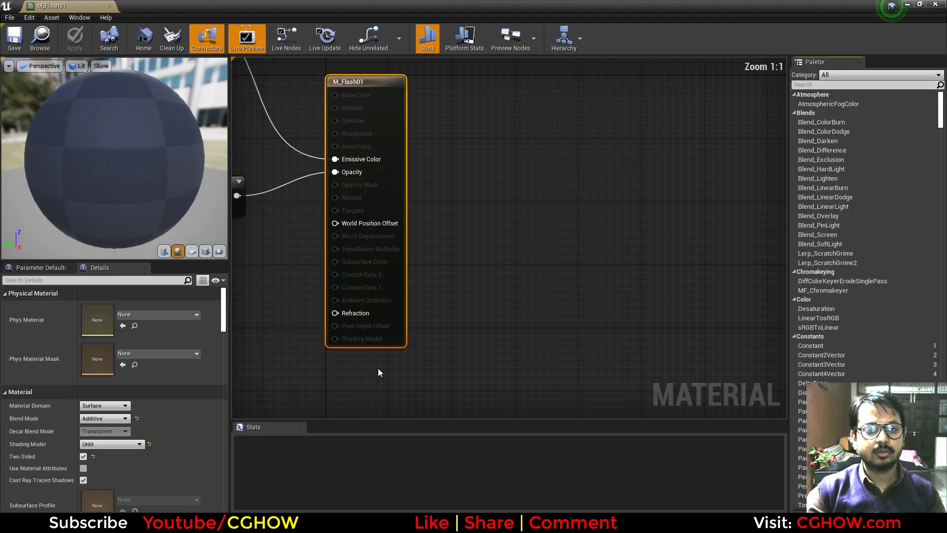
{"action": "left_click_drag", "start_coordinate": [321, 113], "coordinate": [560, 185]}
{"action": "left_click", "coordinate": [533, 212]}
{"action": "left_click", "coordinate": [513, 162]}
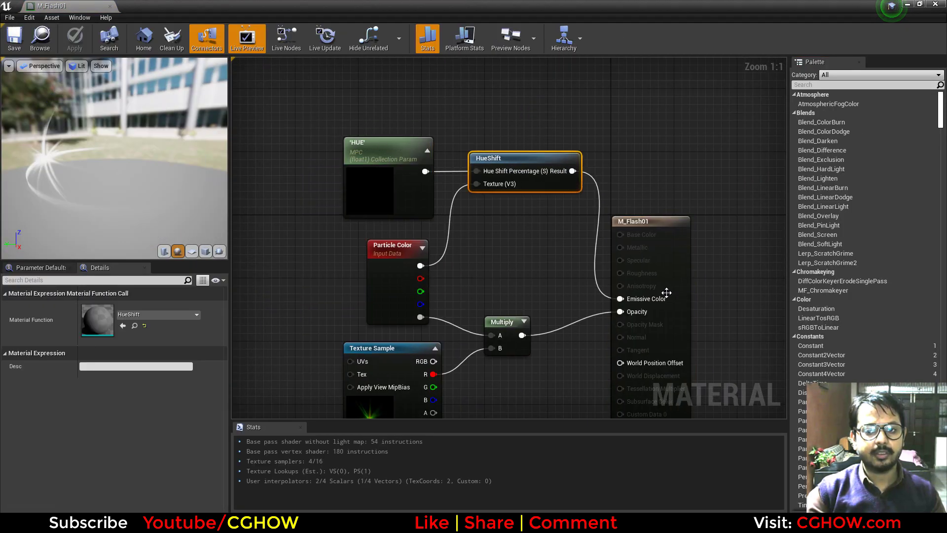
{"action": "left_click", "coordinate": [372, 169]}
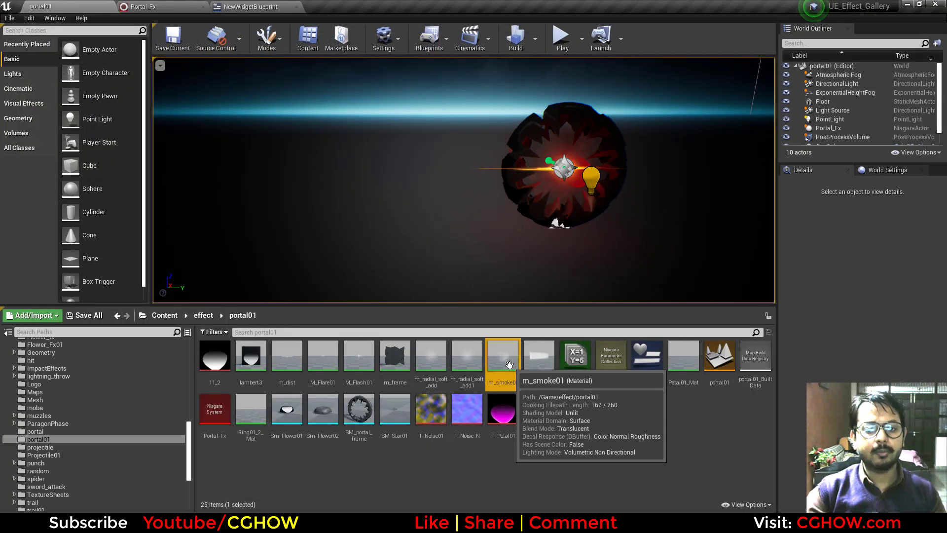
{"action": "double_click", "coordinate": [503, 376]}
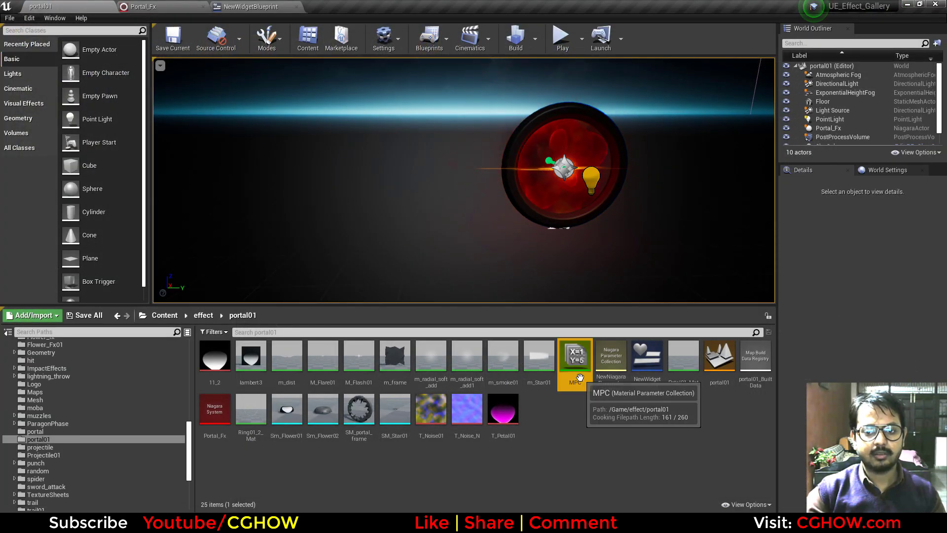
- Try different default values for the HUE parameter in MPC, reset it to 0.0, and close the collection
{"action": "double_click", "coordinate": [575, 358]}
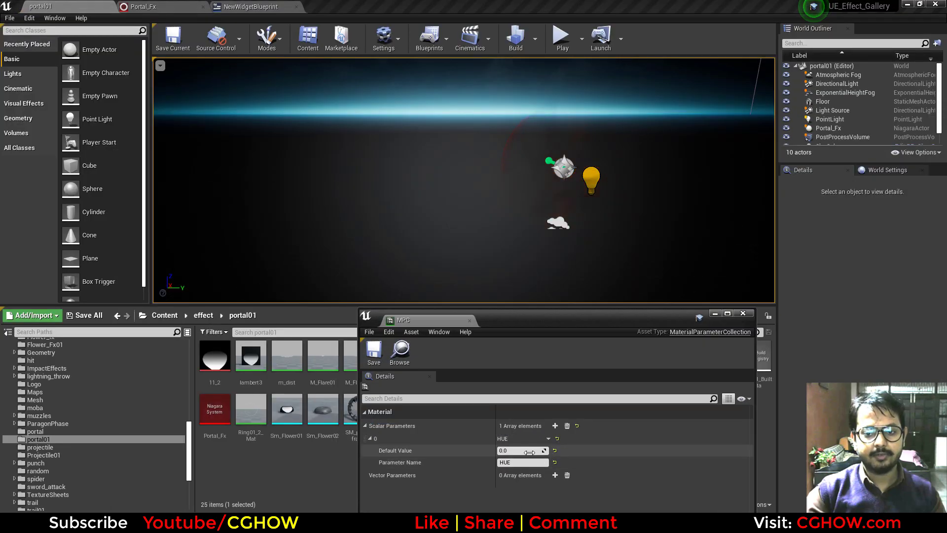
{"action": "mouse_move", "coordinate": [544, 451]}
{"action": "left_mouse_down"}
{"action": "mouse_move", "coordinate": [530, 451]}
{"action": "mouse_move", "coordinate": [544, 450]}
{"action": "left_mouse_up"}
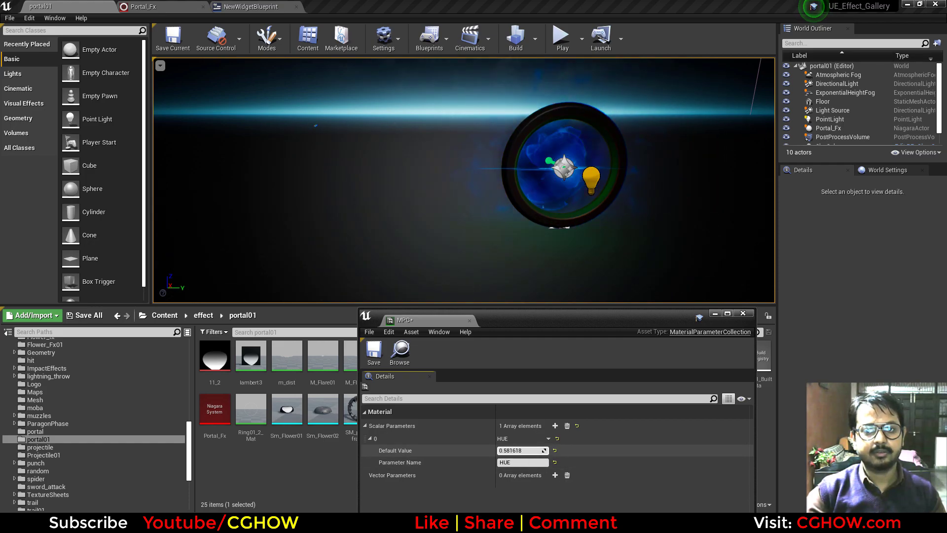
{"action": "left_click", "coordinate": [555, 450]}
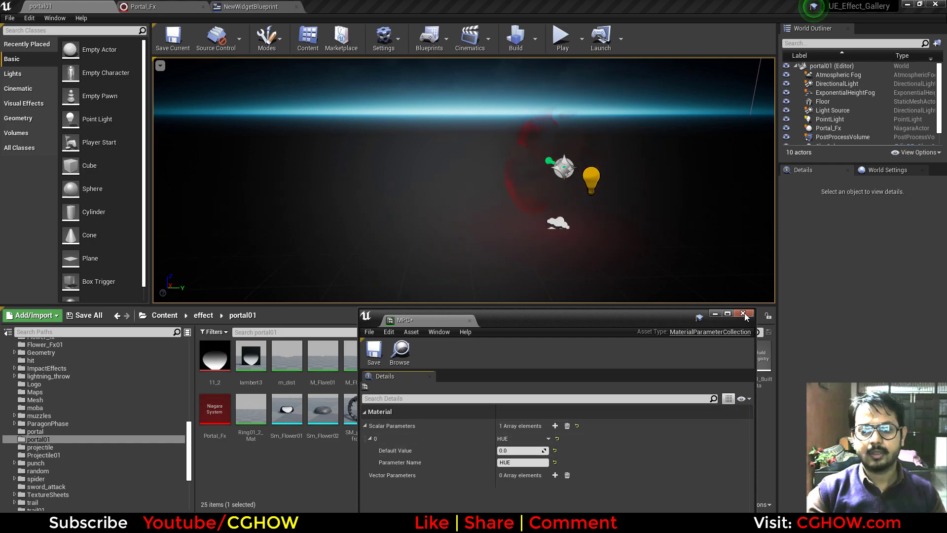
{"action": "left_click", "coordinate": [743, 313]}
- Reopen Portal_Fx, isolate the frame emitter, and scrub the timeline to preview it alone
{"action": "double_click", "coordinate": [215, 409]}
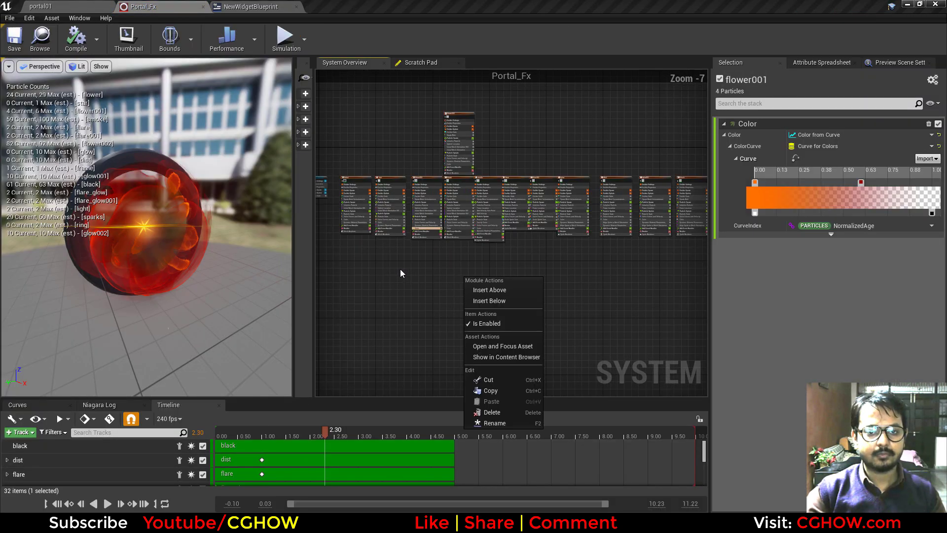
{"action": "scroll", "coordinate": [437, 313], "scroll_direction": "up", "scroll_amount": 11}
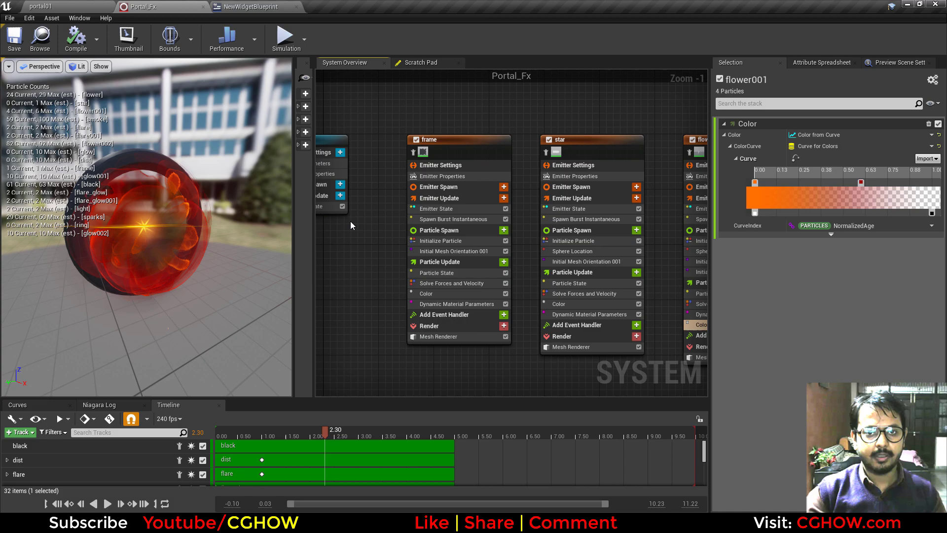
{"action": "left_click", "coordinate": [423, 196]}
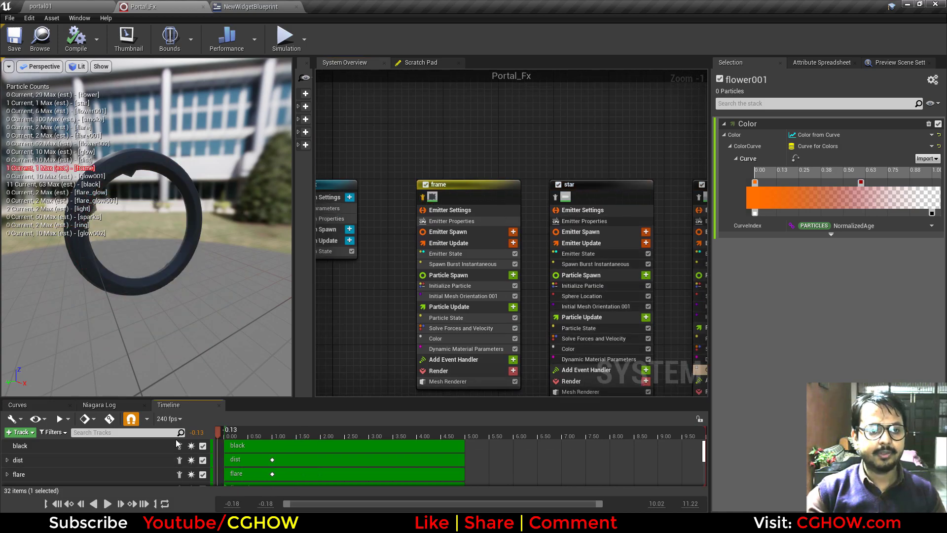
{"action": "left_click_drag", "start_coordinate": [176, 443], "coordinate": [317, 444]}
- Play the portal01 level to view the isolated frame emitter, and stop the session
{"action": "left_click", "coordinate": [40, 6]}
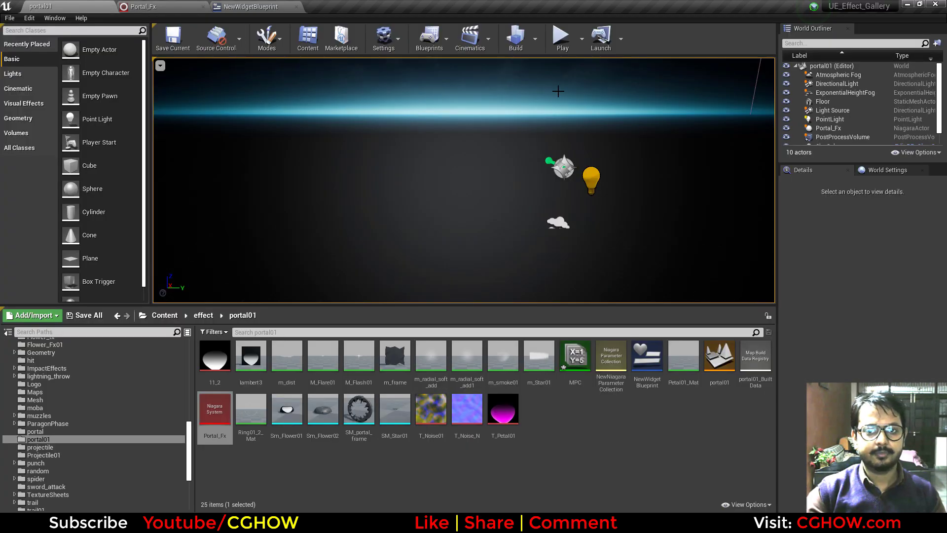
{"action": "left_click", "coordinate": [562, 37]}
{"action": "left_click", "coordinate": [581, 92]}
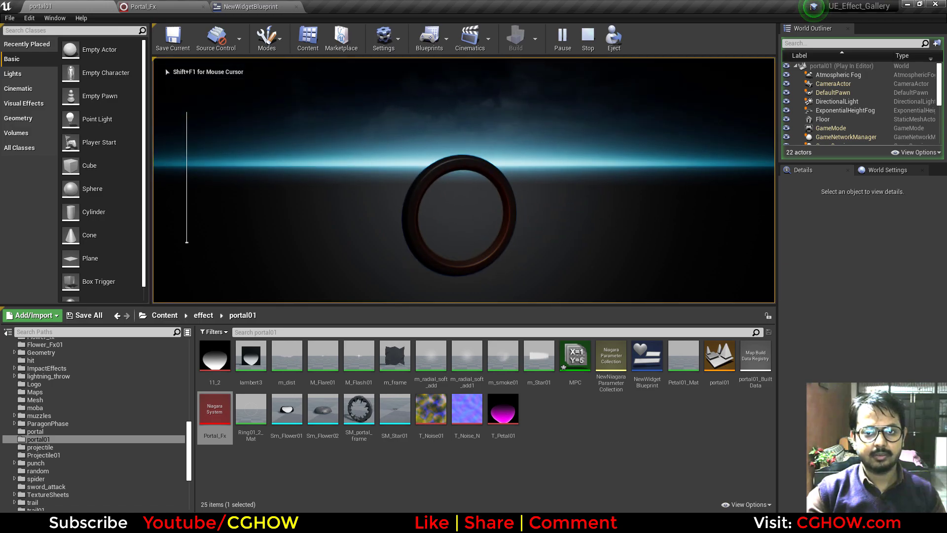
{"action": "key", "text": "Escape"}
- Run the level in Simulate mode, enlarge the viewport to inspect the portal frame closely, and stop the simulation
{"action": "left_click", "coordinate": [578, 37]}
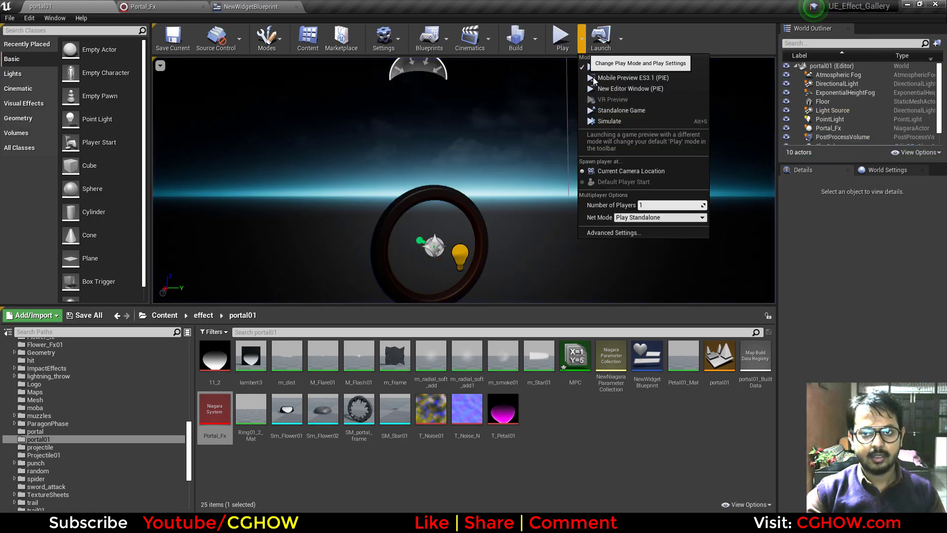
{"action": "left_click", "coordinate": [603, 120]}
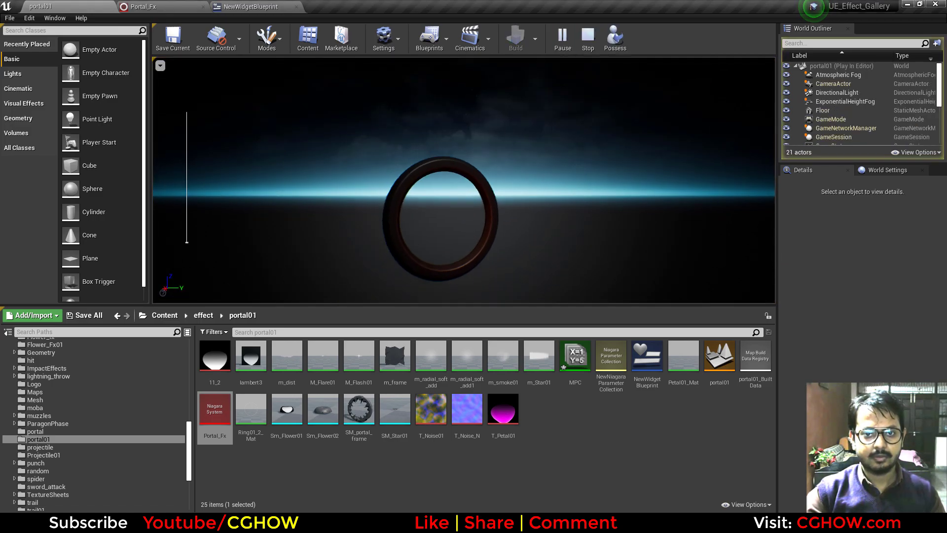
{"action": "right_click_drag", "start_coordinate": [558, 223], "coordinate": [546, 244]}
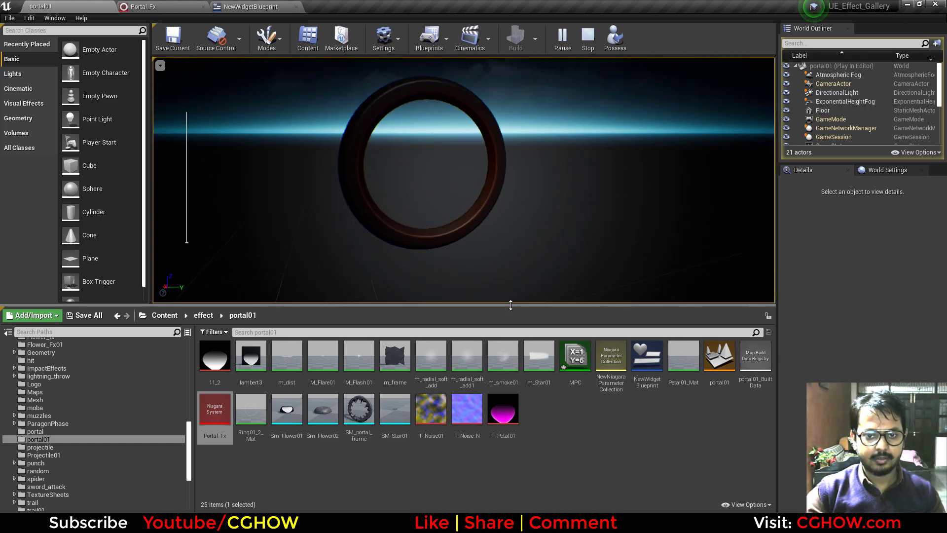
{"action": "left_click_drag", "start_coordinate": [510, 305], "coordinate": [515, 379]}
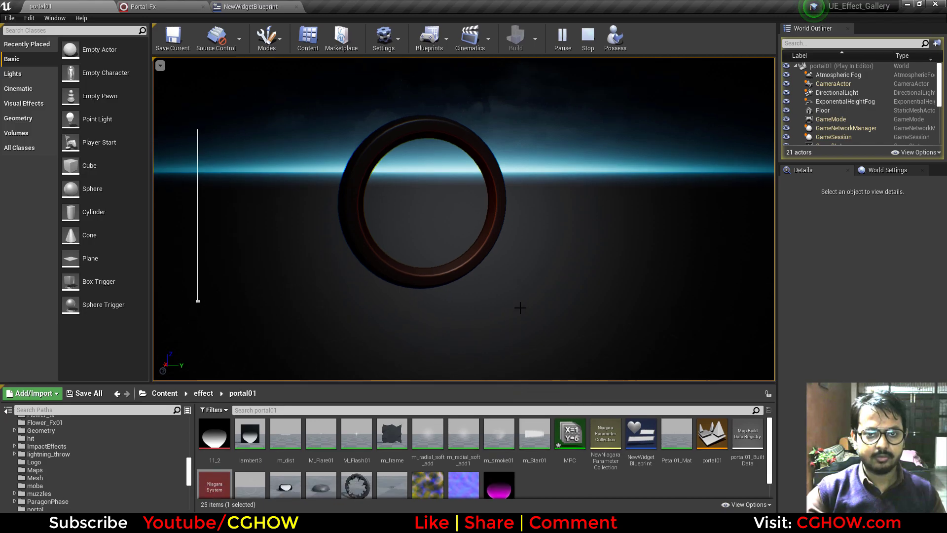
{"action": "left_click", "coordinate": [579, 45]}
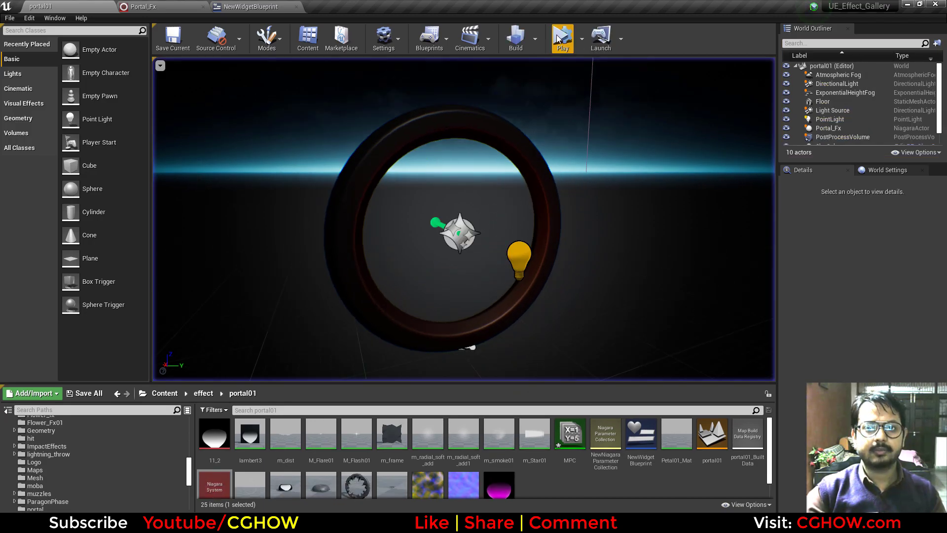
- Return to Portal_Fx and scrub the timeline back to 0.18 to examine the frame's opening shape
{"action": "left_click", "coordinate": [155, 5]}
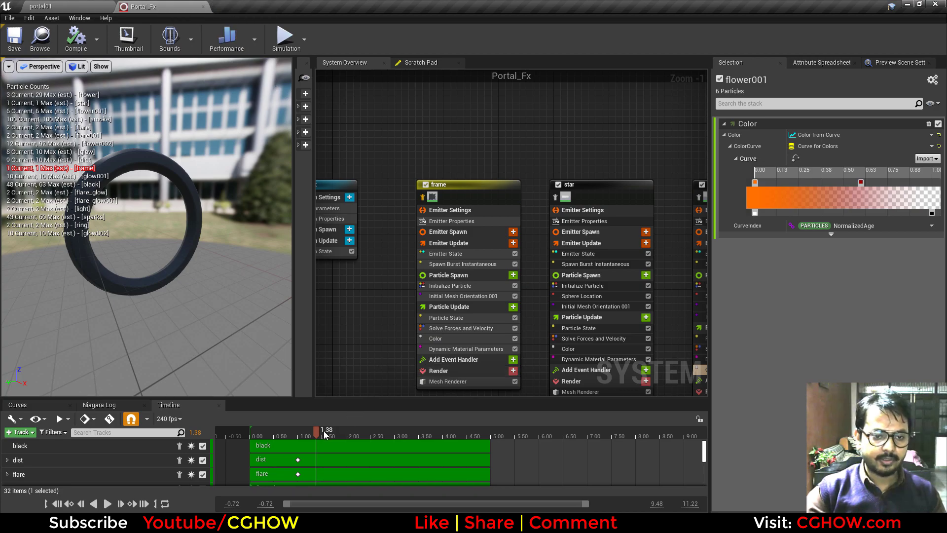
{"action": "mouse_move", "coordinate": [268, 440]}
{"action": "left_mouse_down"}
{"action": "mouse_move", "coordinate": [250, 443]}
{"action": "mouse_move", "coordinate": [260, 444]}
{"action": "left_mouse_up"}
{"action": "mouse_move", "coordinate": [183, 304]}
{"action": "left_mouse_down"}
{"action": "mouse_move", "coordinate": [256, 301]}
{"action": "mouse_move", "coordinate": [182, 303]}
{"action": "left_mouse_up"}
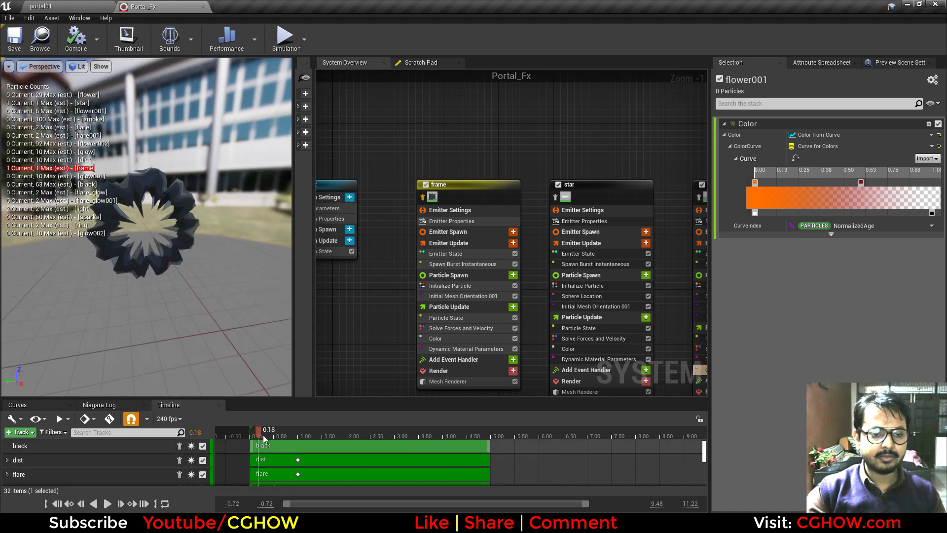
- Scrub the timeline to 1.15, orbit around the fully formed frame, and scrub back to 0.52
{"action": "left_click_drag", "start_coordinate": [262, 433], "coordinate": [305, 436]}
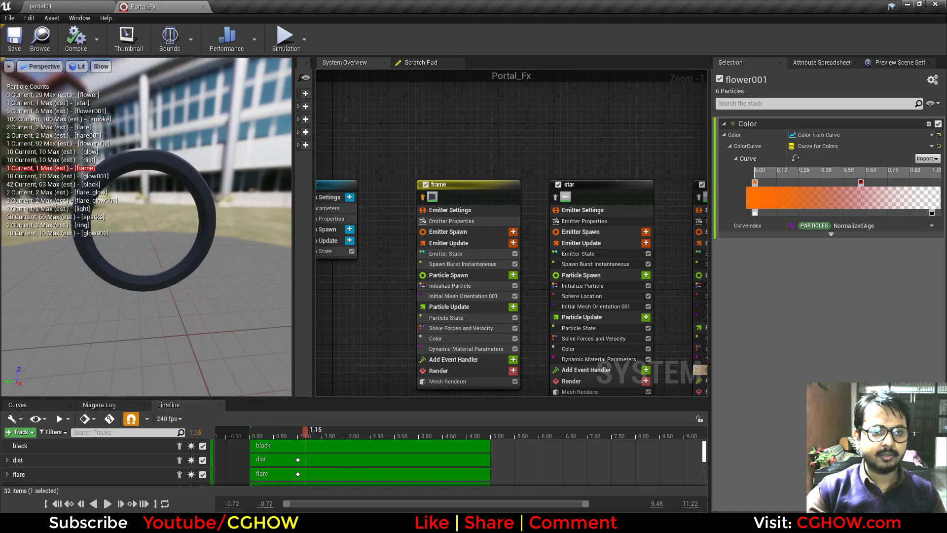
{"action": "left_click_drag", "start_coordinate": [183, 247], "coordinate": [133, 251]}
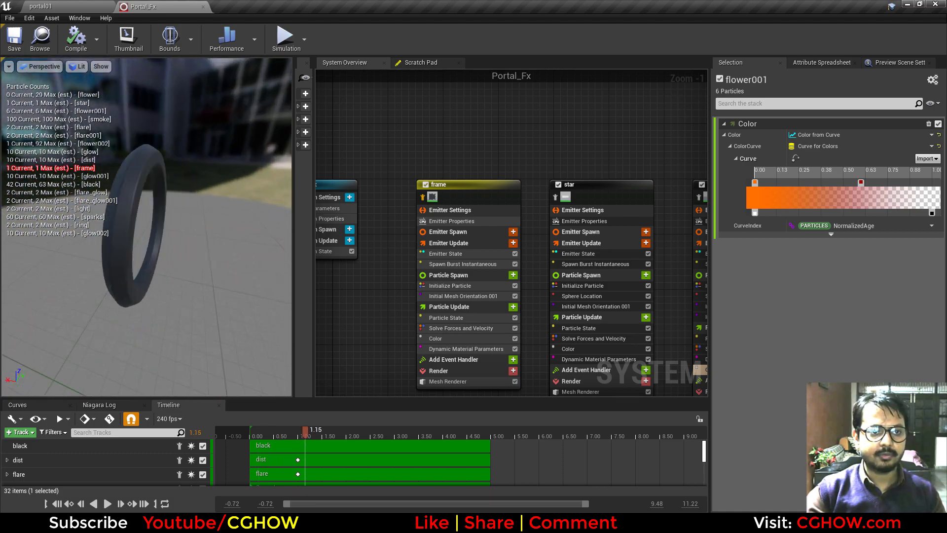
{"action": "left_click_drag", "start_coordinate": [318, 433], "coordinate": [275, 443]}
- Open the SM_portal_frame mesh from the frame emitter's Mesh Renderer, inspect it from several angles, and close the mesh editor
{"action": "right_click_drag", "start_coordinate": [368, 324], "coordinate": [364, 252]}
{"action": "left_click", "coordinate": [443, 311]}
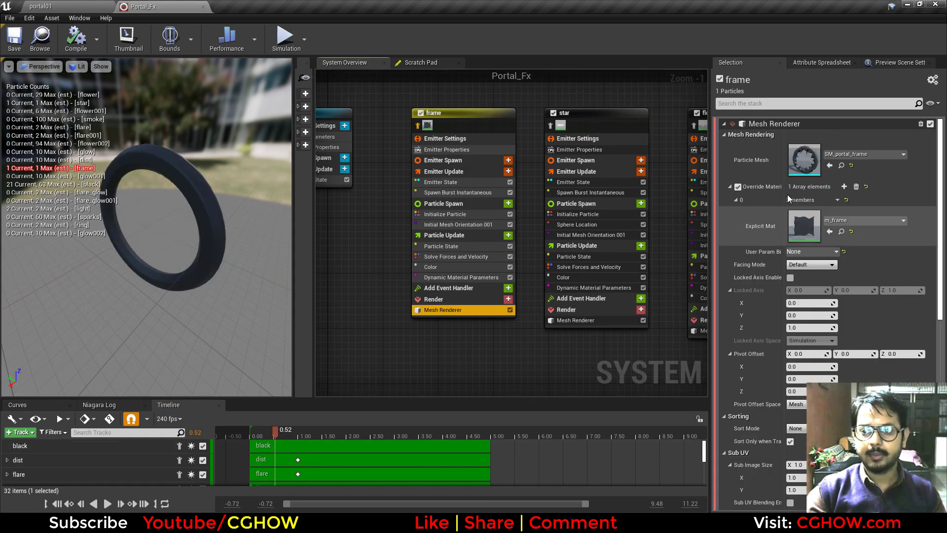
{"action": "double_click", "coordinate": [804, 160]}
{"action": "scroll", "coordinate": [340, 295], "scroll_direction": "up", "scroll_amount": 4}
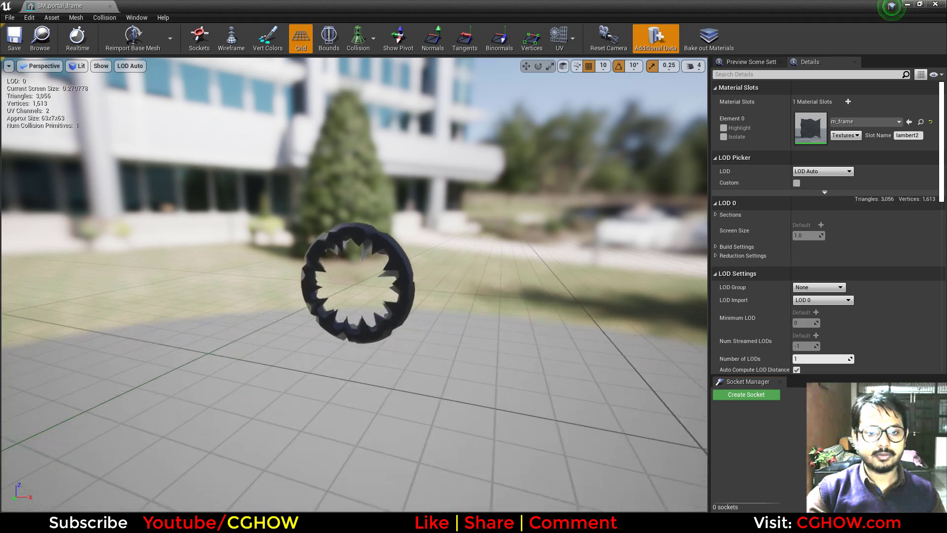
{"action": "left_click_drag", "start_coordinate": [339, 294], "coordinate": [662, 157], "text": "alt"}
{"action": "left_click_drag", "start_coordinate": [594, 176], "coordinate": [326, 65], "text": "alt"}
{"action": "middle_click", "coordinate": [66, 4]}
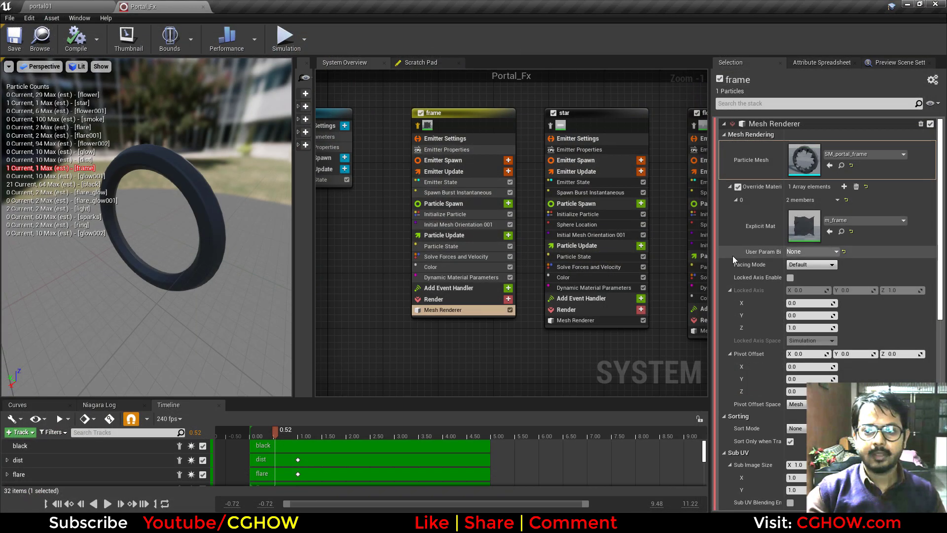
- Open the m_frame material from the Mesh Renderer, examine its Param node feeding Base Color, and dock the material editor in the main window
{"action": "double_click", "coordinate": [791, 223]}
{"action": "scroll", "coordinate": [409, 330], "scroll_direction": "down", "scroll_amount": 3}
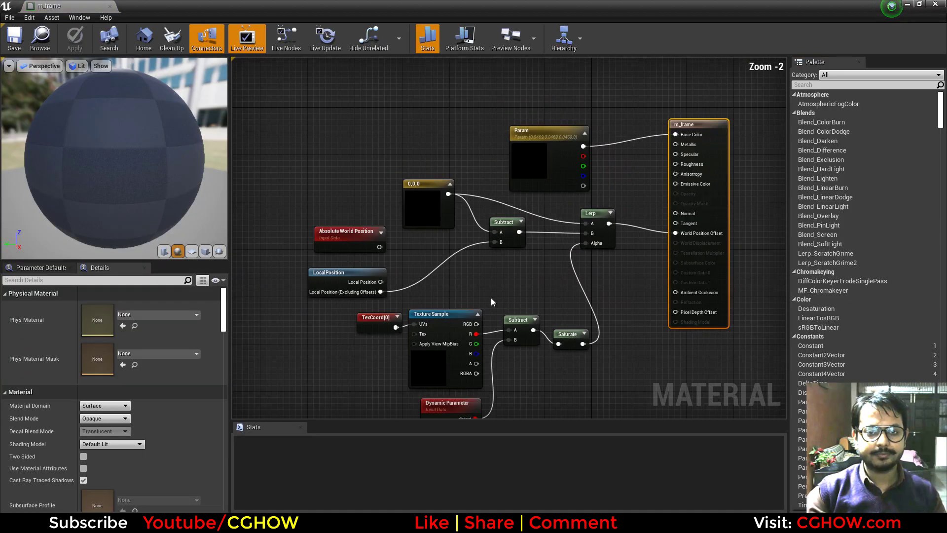
{"action": "left_click_drag", "start_coordinate": [512, 229], "coordinate": [464, 201]}
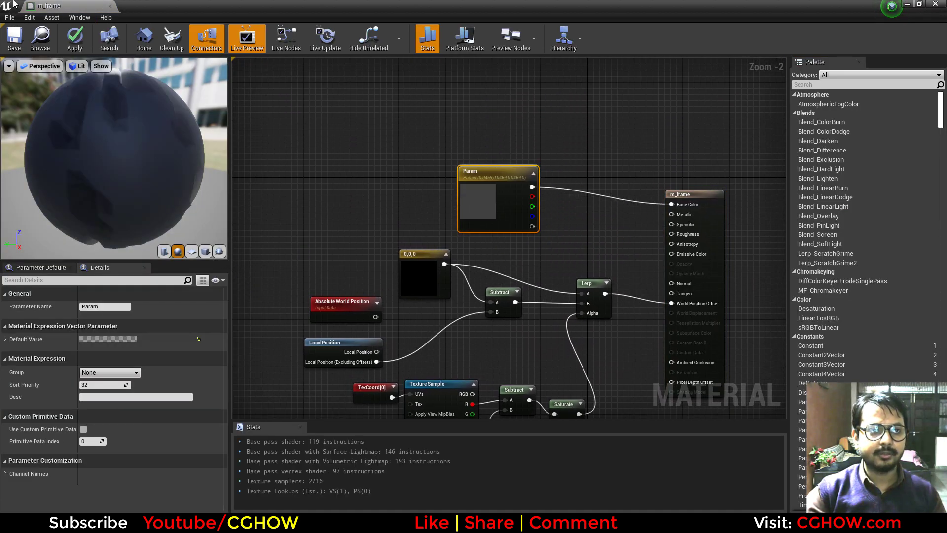
{"action": "left_click_drag", "start_coordinate": [51, 6], "coordinate": [147, 6]}
- Use the SM_portal_frame mesh from the Mesh Renderer as the m_frame preview mesh and orbit to face the ring
{"action": "left_click", "coordinate": [217, 10]}
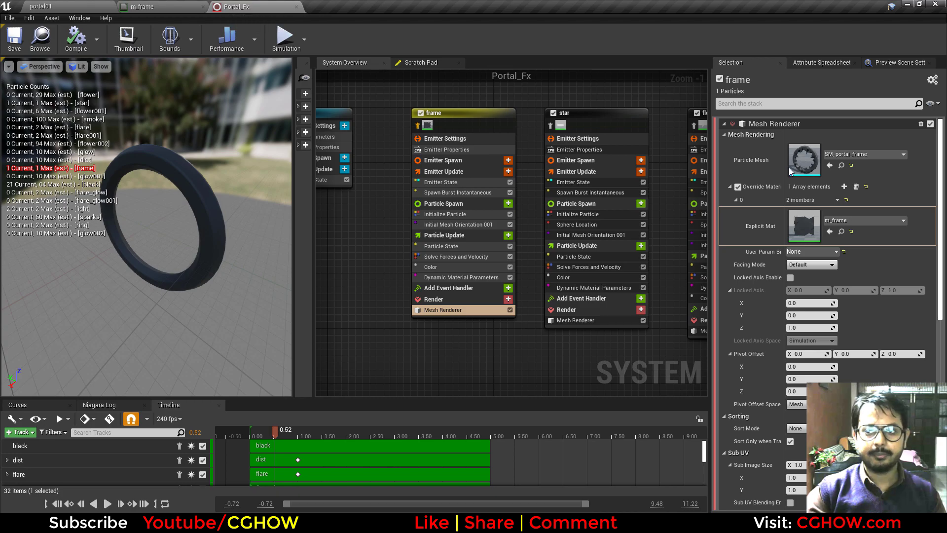
{"action": "left_click", "coordinate": [843, 166]}
{"action": "left_click", "coordinate": [168, 5]}
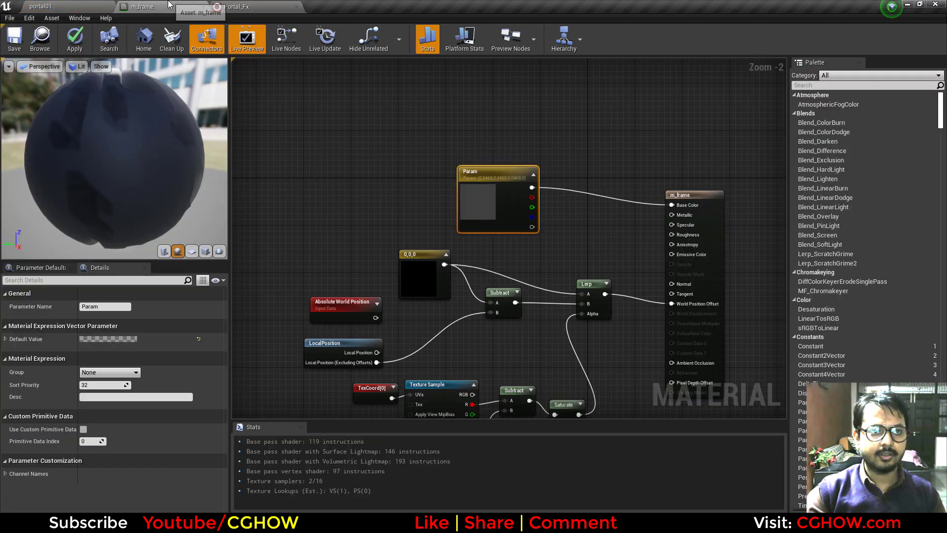
{"action": "left_click", "coordinate": [220, 251]}
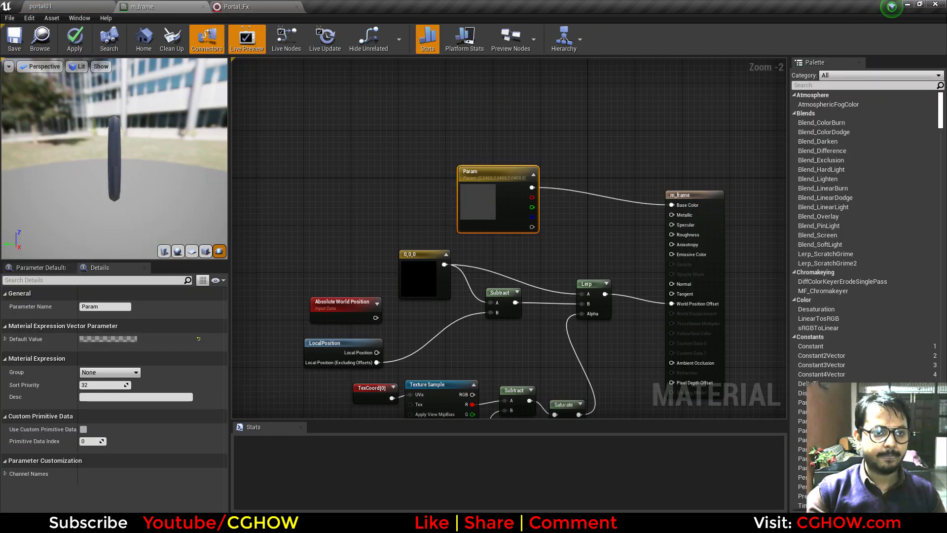
{"action": "left_click_drag", "start_coordinate": [163, 158], "coordinate": [64, 158]}
- Delete the unconnected Absolute World Position node from m_frame and rearrange the Param, LocalPosition and 0,0,0 constant nodes
{"action": "left_click_drag", "start_coordinate": [497, 196], "coordinate": [525, 136]}
{"action": "scroll", "coordinate": [482, 324], "scroll_direction": "up", "scroll_amount": 2}
{"action": "right_click_drag", "start_coordinate": [477, 316], "coordinate": [474, 298]}
{"action": "left_click", "coordinate": [332, 236]}
{"action": "key", "text": "Delete"}
{"action": "left_click_drag", "start_coordinate": [305, 327], "coordinate": [280, 288]}
{"action": "right_click_drag", "start_coordinate": [427, 282], "coordinate": [467, 305]}
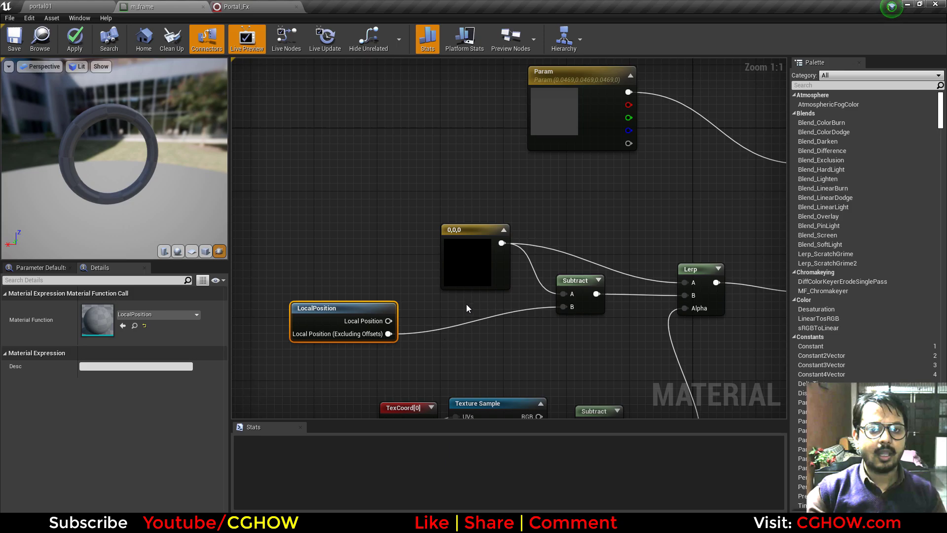
{"action": "left_click_drag", "start_coordinate": [326, 321], "coordinate": [336, 327]}
{"action": "left_click_drag", "start_coordinate": [475, 247], "coordinate": [467, 239]}
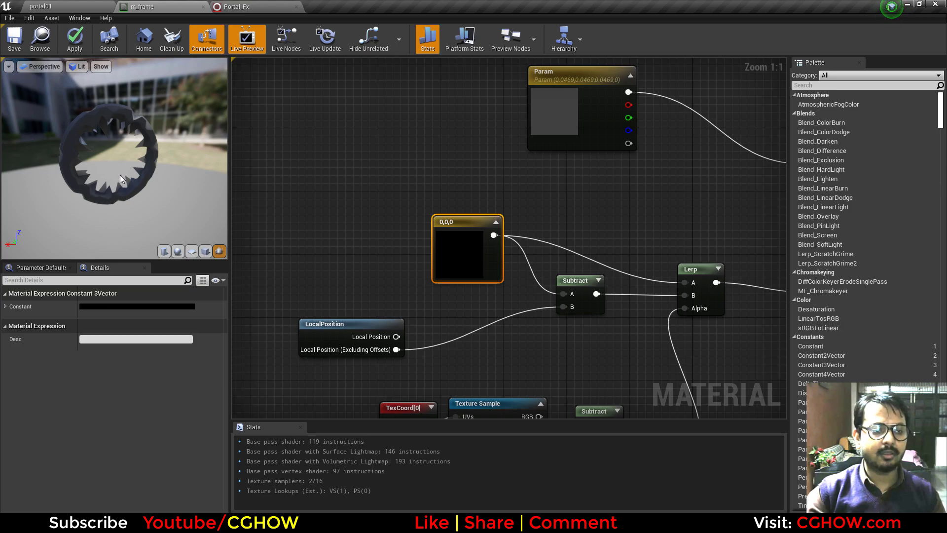
- Try feeding the Subtract output directly into World Position Offset, and restore the Lerp connection to that input
{"action": "left_click_drag", "start_coordinate": [121, 179], "coordinate": [75, 130]}
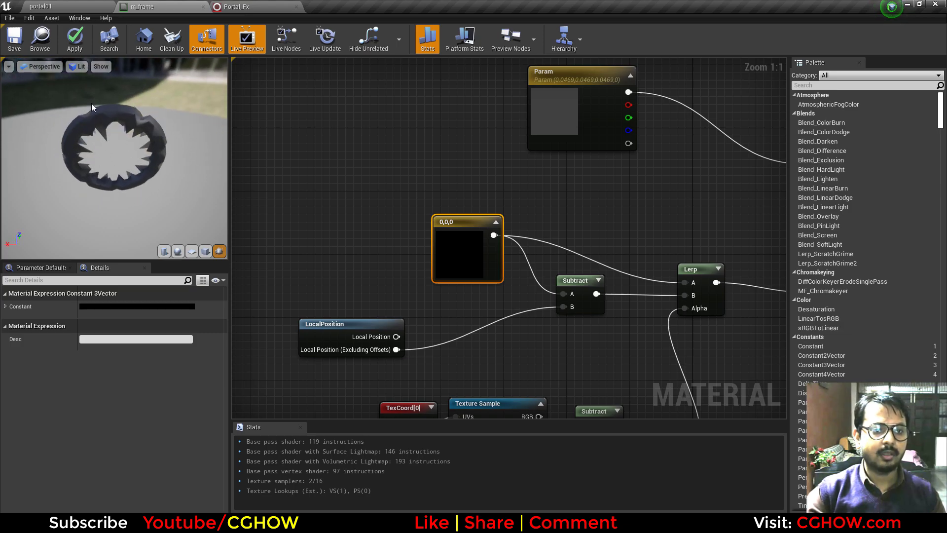
{"action": "left_click_drag", "start_coordinate": [64, 173], "coordinate": [125, 118]}
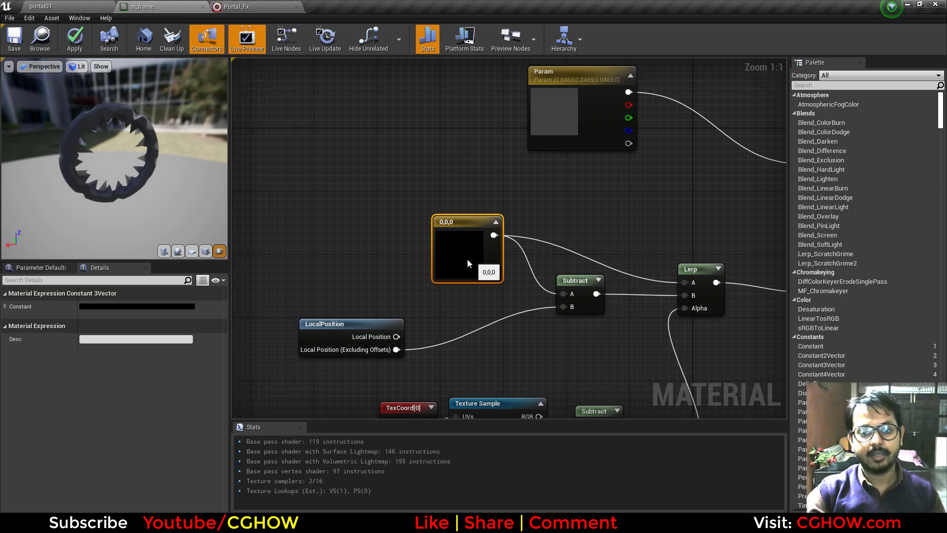
{"action": "right_click", "coordinate": [354, 309]}
{"action": "right_click_drag", "start_coordinate": [444, 294], "coordinate": [265, 268]}
{"action": "left_click_drag", "start_coordinate": [432, 276], "coordinate": [641, 274]}
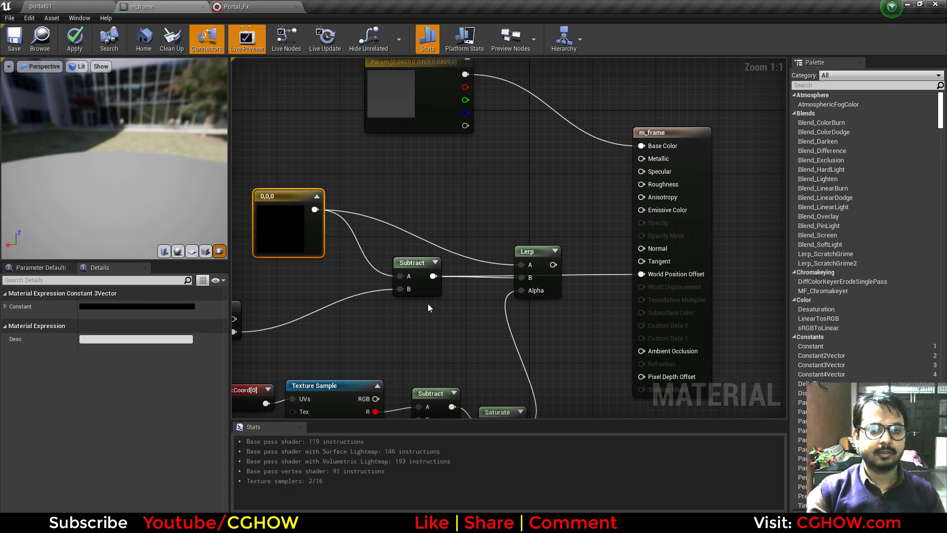
{"action": "right_click_drag", "start_coordinate": [428, 308], "coordinate": [524, 308]}
{"action": "left_click_drag", "start_coordinate": [620, 268], "coordinate": [722, 282]}
- Connect the T_Noise01 Texture Sample's red channel directly to the Lerp's Alpha and examine the noise-distorted frame in the preview
{"action": "right_click_drag", "start_coordinate": [502, 275], "coordinate": [536, 197]}
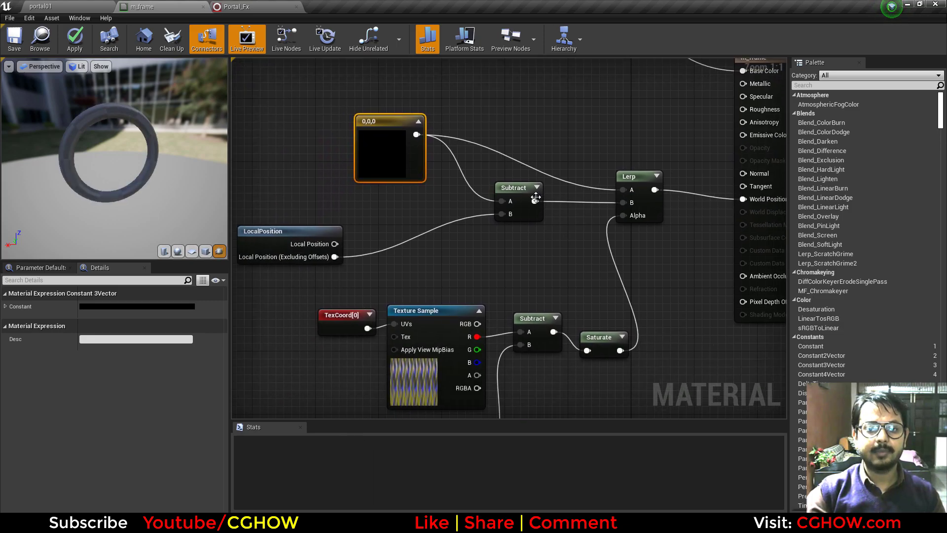
{"action": "left_click_drag", "start_coordinate": [315, 123], "coordinate": [444, 269]}
{"action": "right_click_drag", "start_coordinate": [495, 309], "coordinate": [494, 206]}
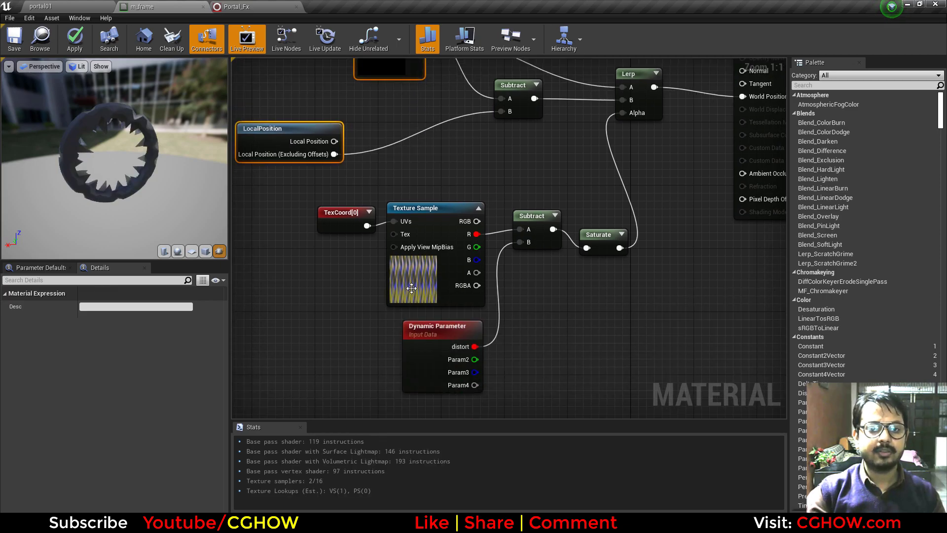
{"action": "left_click", "coordinate": [439, 277]}
{"action": "right_click_drag", "start_coordinate": [541, 235], "coordinate": [512, 317]}
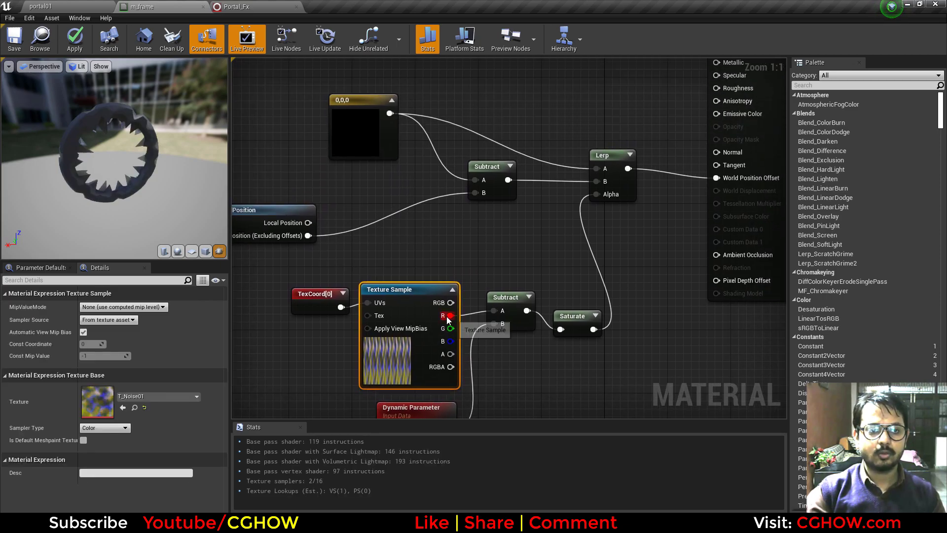
{"action": "left_click_drag", "start_coordinate": [447, 318], "coordinate": [496, 286]}
{"action": "left_click_drag", "start_coordinate": [596, 199], "coordinate": [595, 195]}
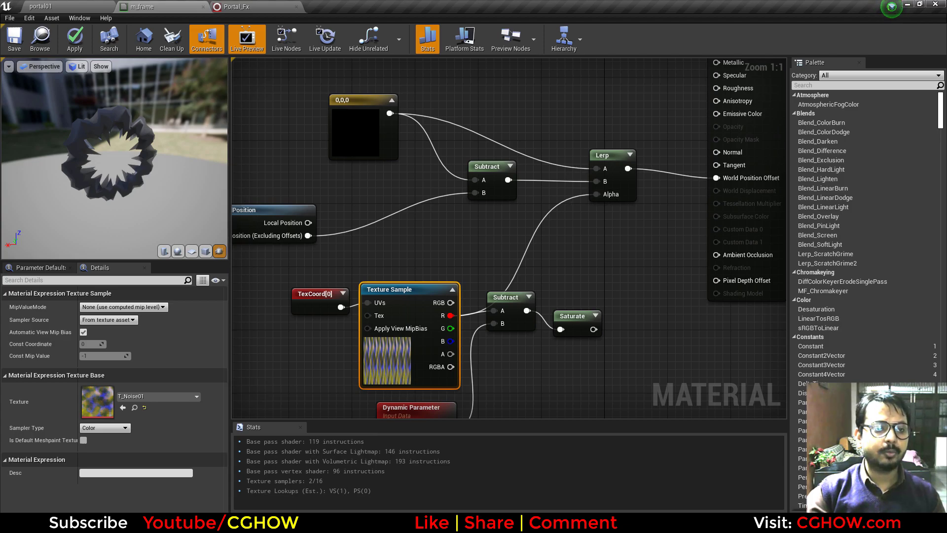
{"action": "scroll", "coordinate": [130, 184], "scroll_direction": "up", "scroll_amount": 5}
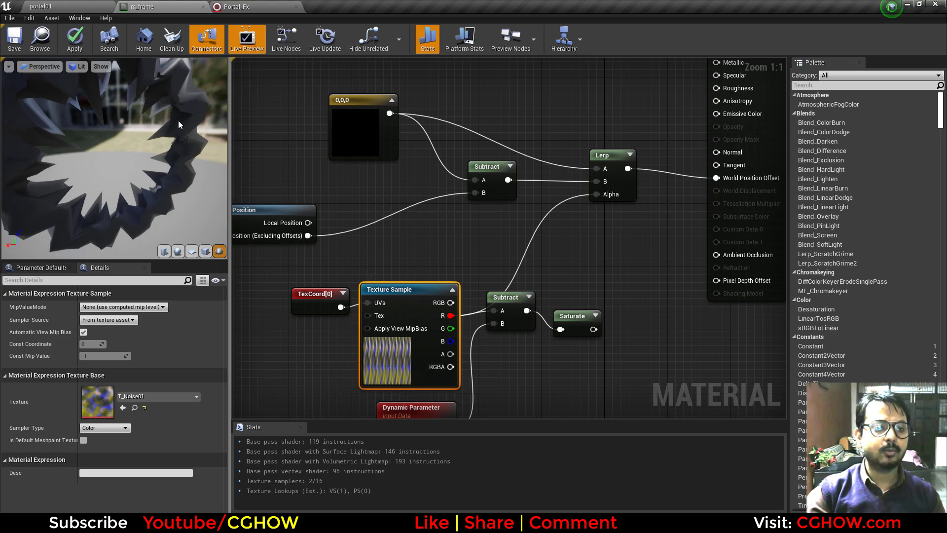
{"action": "scroll", "coordinate": [179, 120], "scroll_direction": "down", "scroll_amount": 5}
{"action": "left_click_drag", "start_coordinate": [149, 147], "coordinate": [140, 124]}
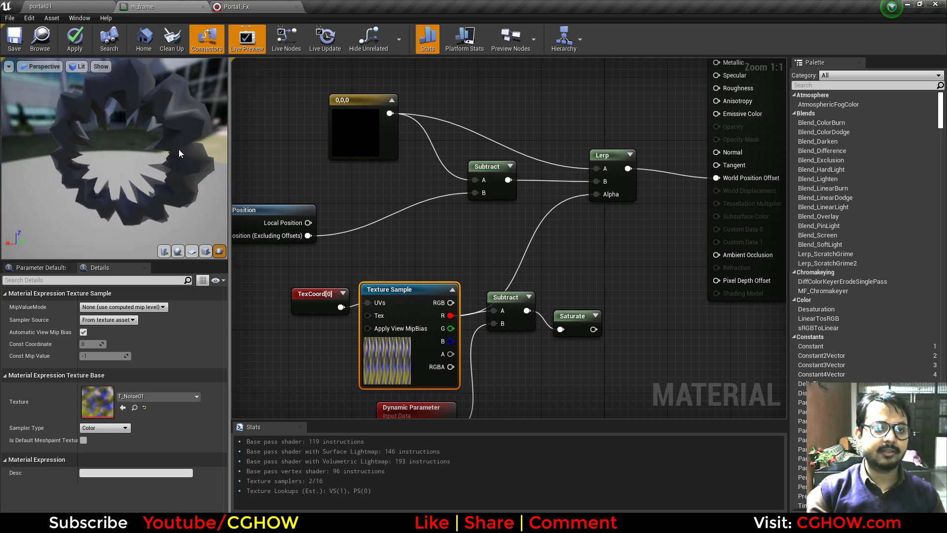
{"action": "left_click_drag", "start_coordinate": [172, 205], "coordinate": [160, 163]}
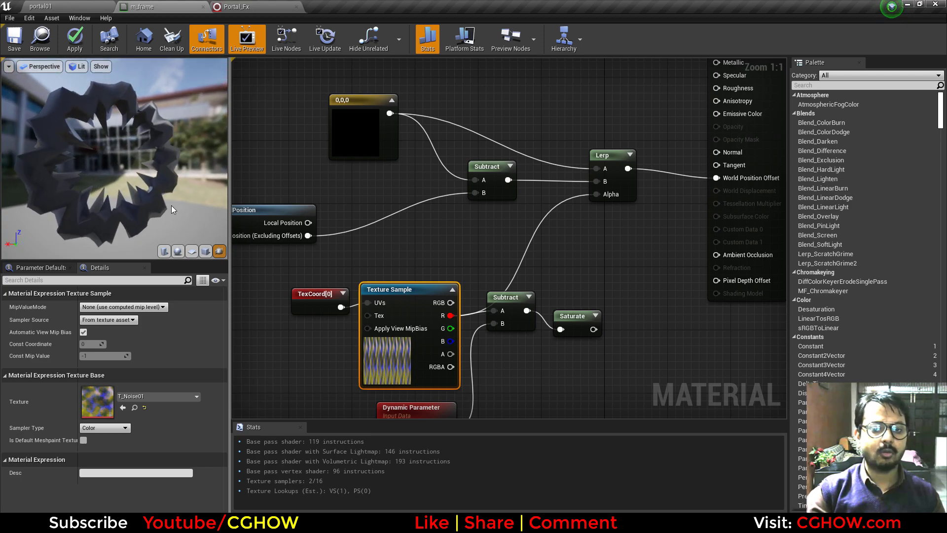
- Inspect the Subtract node driven by the distort parameter and reconnect the Saturate output to the Lerp's Alpha
{"action": "right_click_drag", "start_coordinate": [519, 350], "coordinate": [511, 270]}
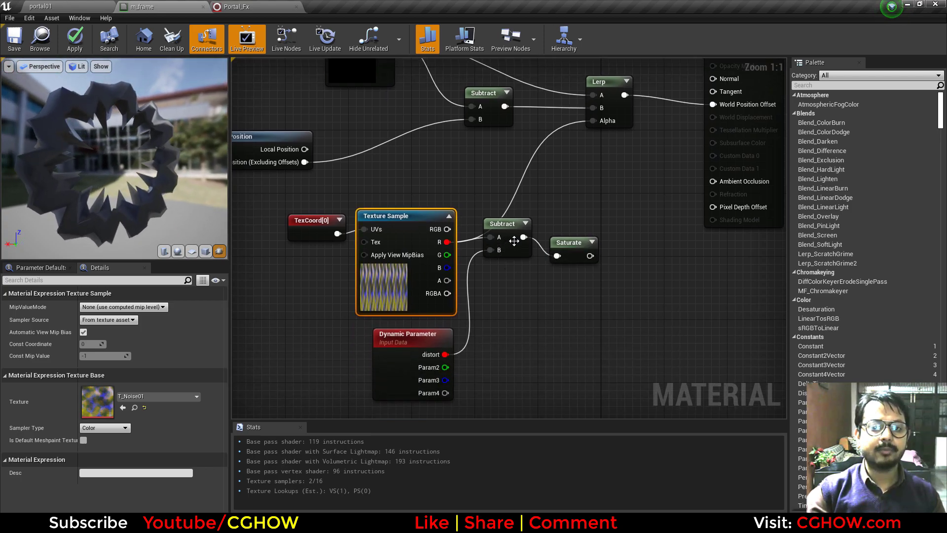
{"action": "left_click", "coordinate": [510, 251]}
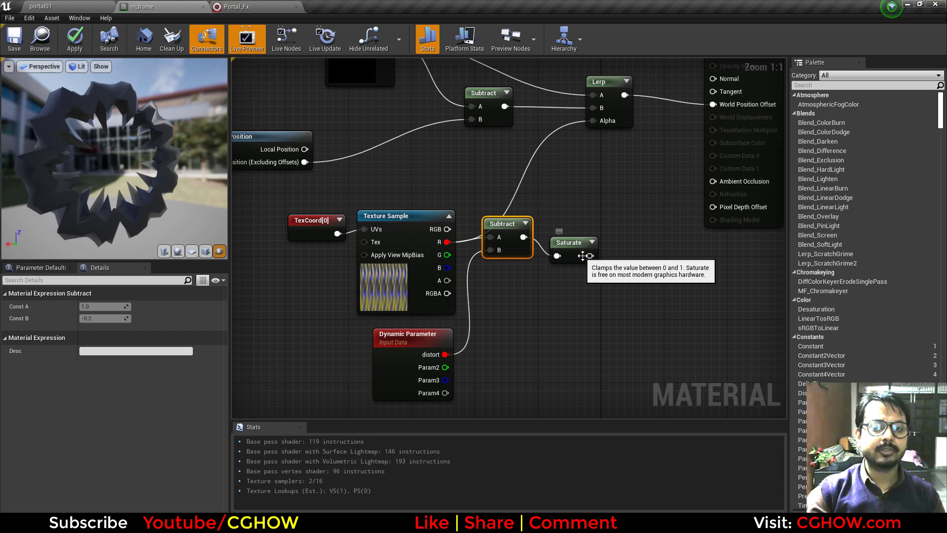
{"action": "left_click_drag", "start_coordinate": [590, 255], "coordinate": [599, 122]}
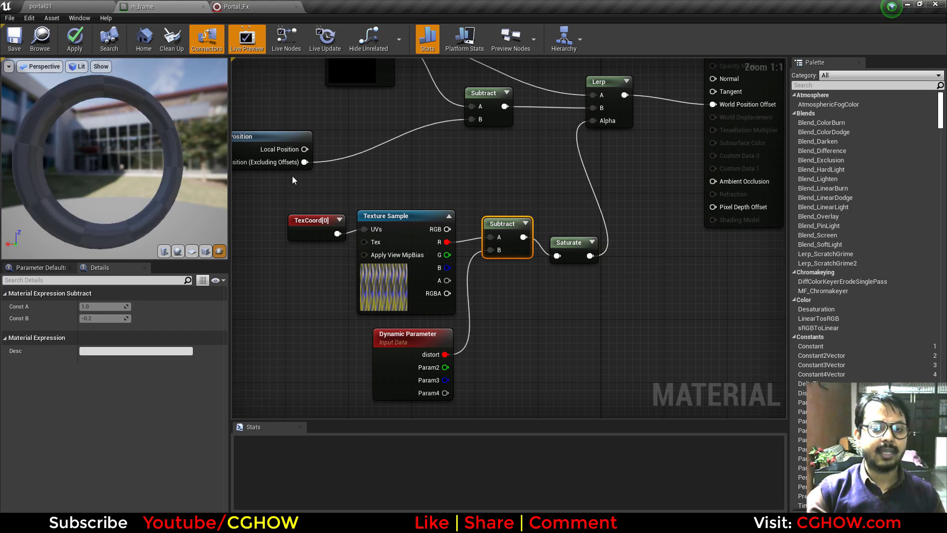
- Close the m_frame material without applying its changes and return to the Portal_Fx system
{"action": "left_click", "coordinate": [204, 5]}
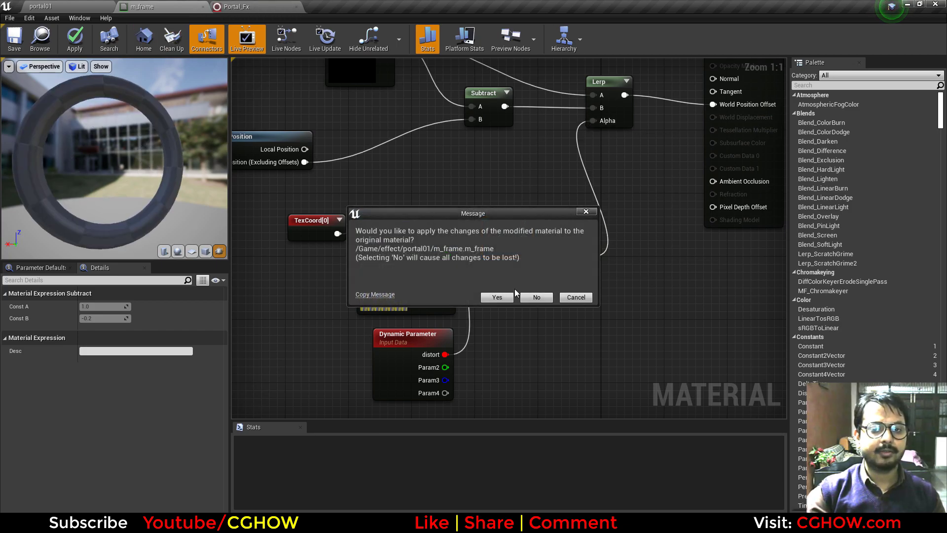
{"action": "left_click", "coordinate": [545, 299]}
{"action": "left_click", "coordinate": [153, 6]}
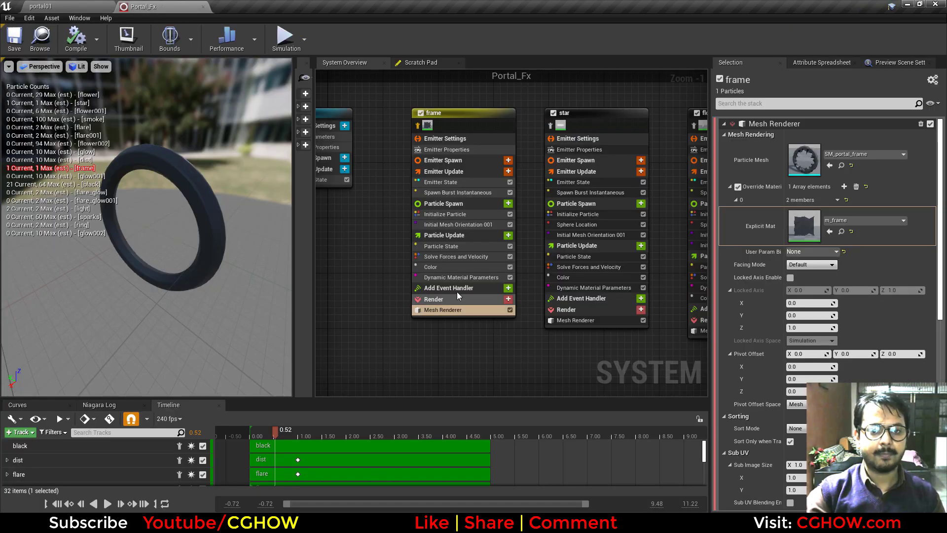
- Examine the distort curve's keys in the frame's Dynamic Material Parameters and scrub the timeline to 0.42 to preview their effect
{"action": "left_click", "coordinate": [459, 277]}
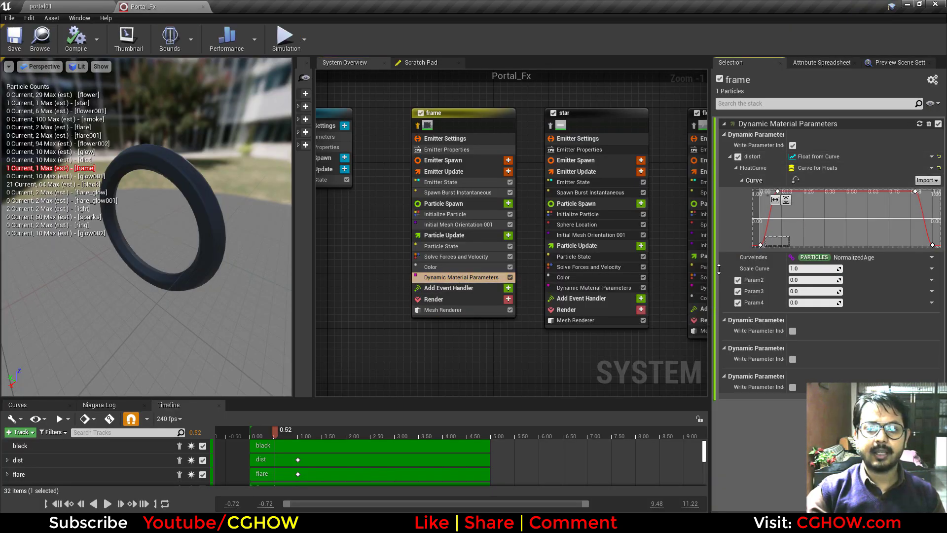
{"action": "left_click", "coordinate": [778, 191]}
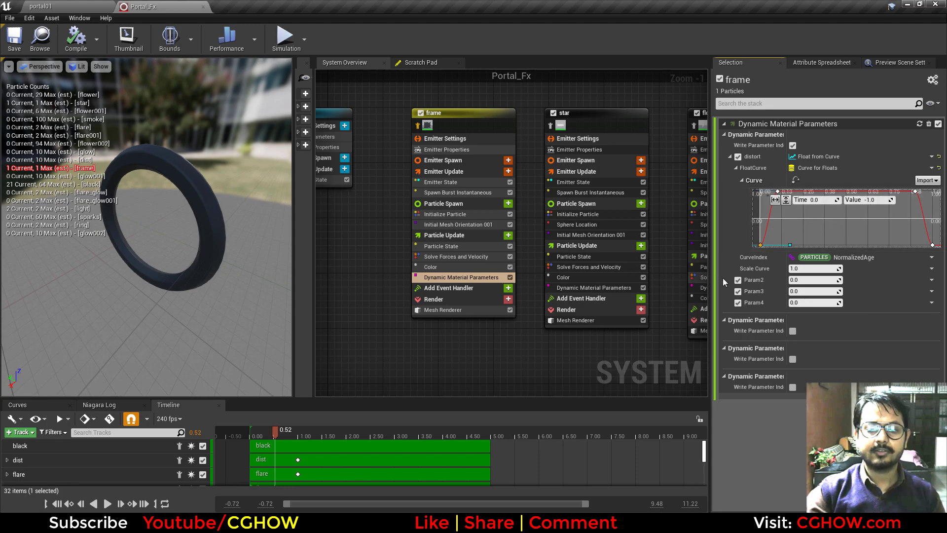
{"action": "left_click", "coordinate": [914, 191]}
{"action": "left_click", "coordinate": [932, 245]}
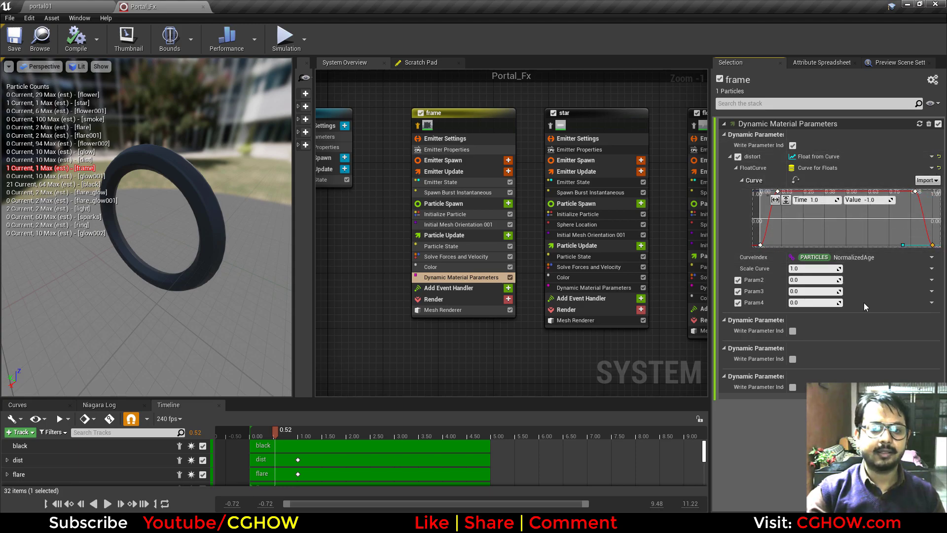
{"action": "left_click", "coordinate": [261, 436]}
{"action": "left_click_drag", "start_coordinate": [261, 436], "coordinate": [270, 436]}
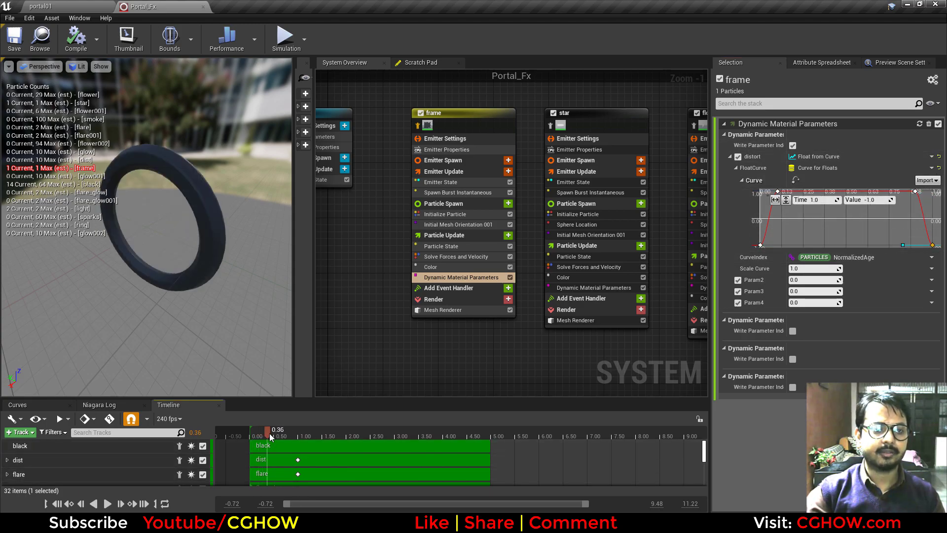
- Review the frame's Spawn Burst Instantaneous, Mesh Renderer and distort curve settings, scrubbing the timeline to 0.21 to view the distortion
{"action": "left_click", "coordinate": [458, 192]}
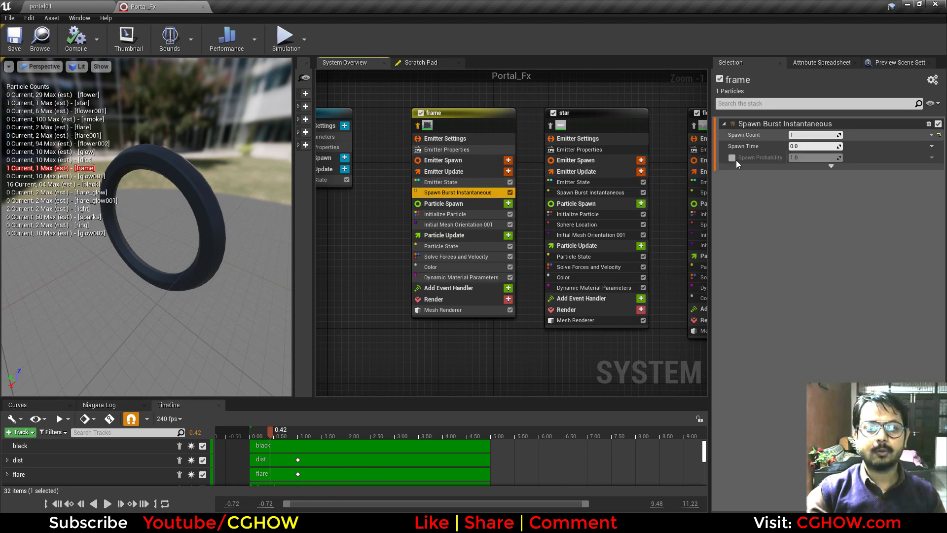
{"action": "left_click", "coordinate": [472, 309]}
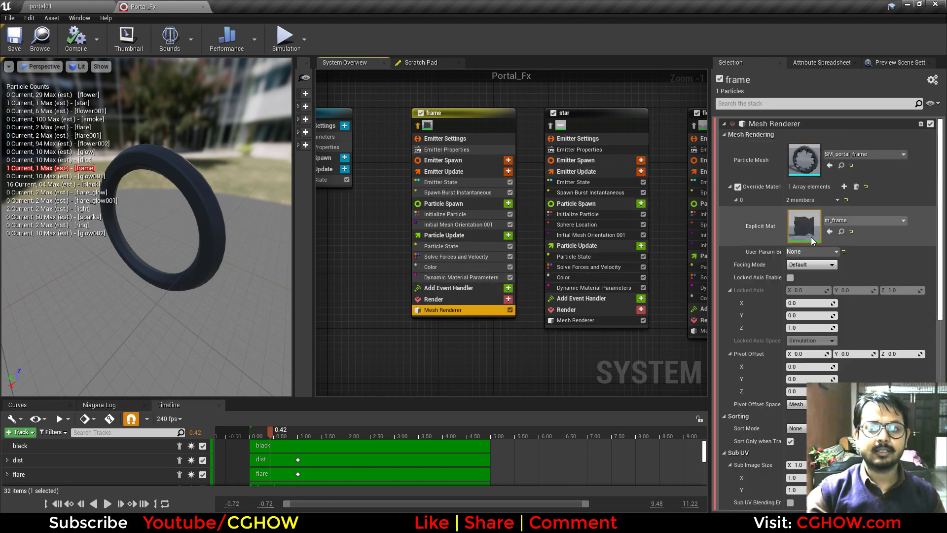
{"action": "left_click", "coordinate": [459, 278]}
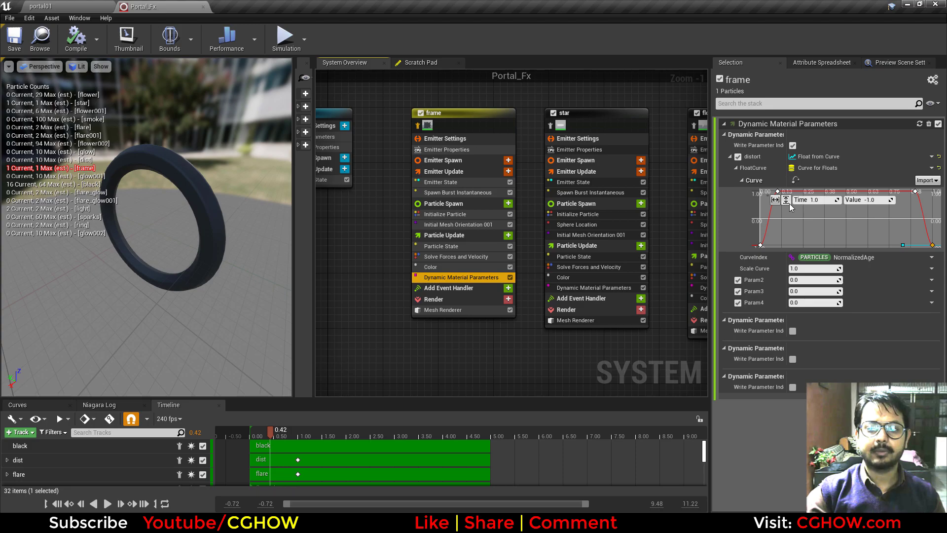
{"action": "left_click_drag", "start_coordinate": [718, 260], "coordinate": [720, 260]}
{"action": "mouse_move", "coordinate": [270, 432]}
{"action": "left_mouse_down"}
{"action": "mouse_move", "coordinate": [278, 440]}
{"action": "mouse_move", "coordinate": [260, 439]}
{"action": "left_mouse_up"}
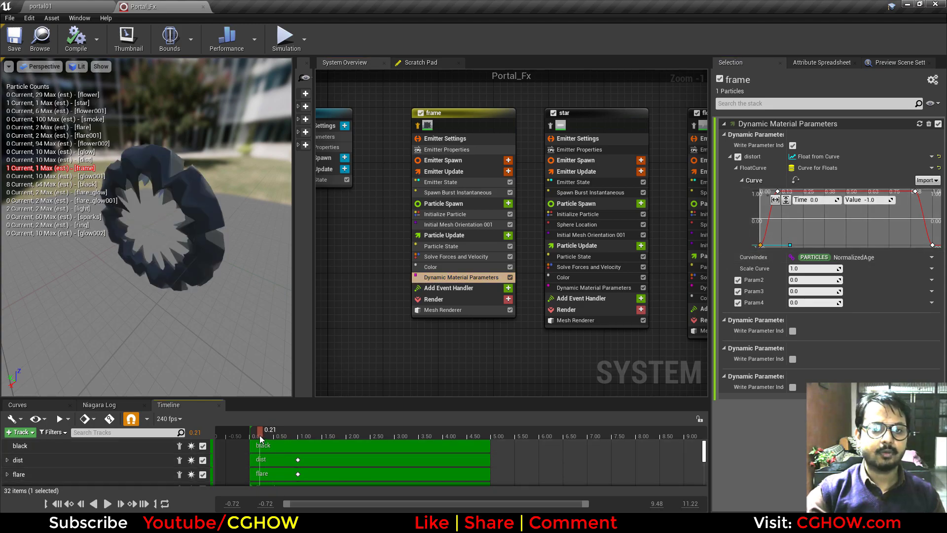
- Review the frame emitter's Initial Mesh Orientation 001, Initialize Particle and Color settings, then disable its Color module
{"action": "left_click", "coordinate": [458, 225]}
{"action": "left_click_drag", "start_coordinate": [58, 335], "coordinate": [120, 322]}
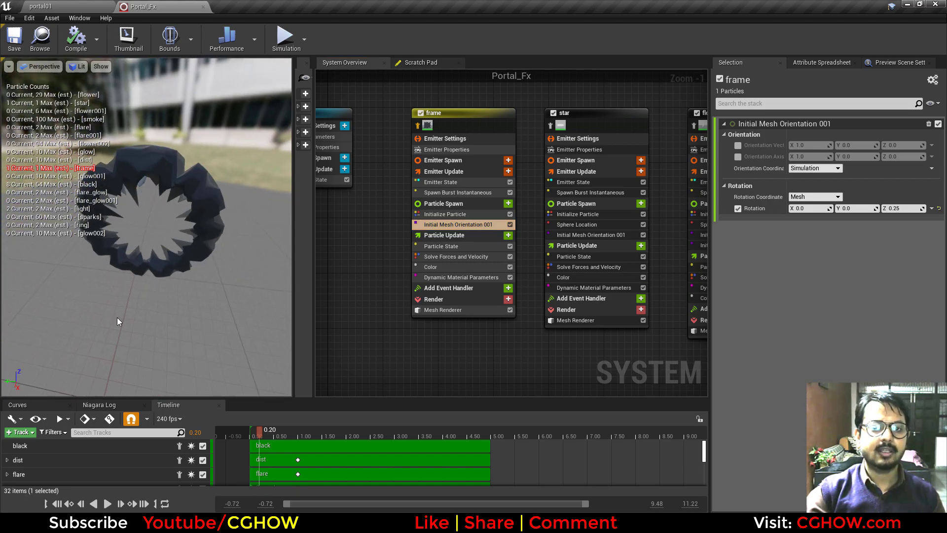
{"action": "left_click", "coordinate": [463, 214]}
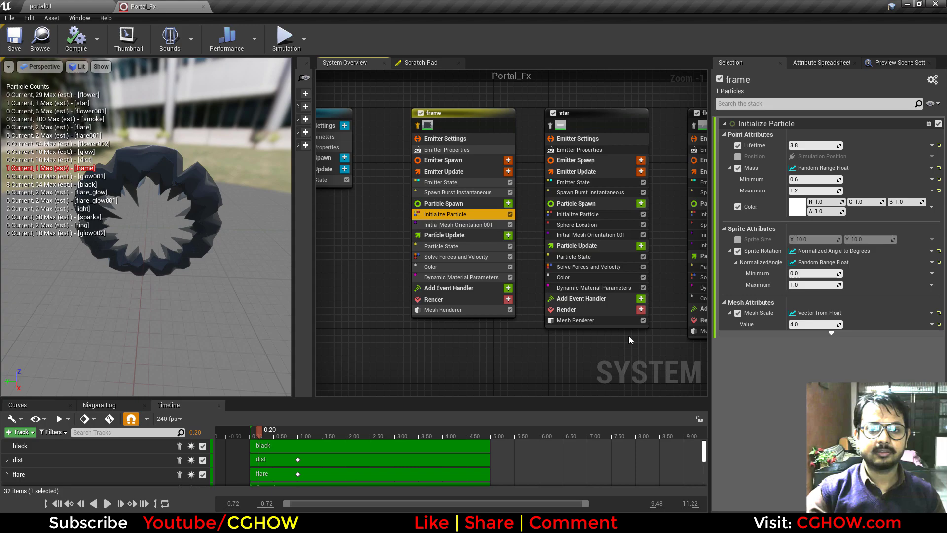
{"action": "left_click", "coordinate": [430, 267]}
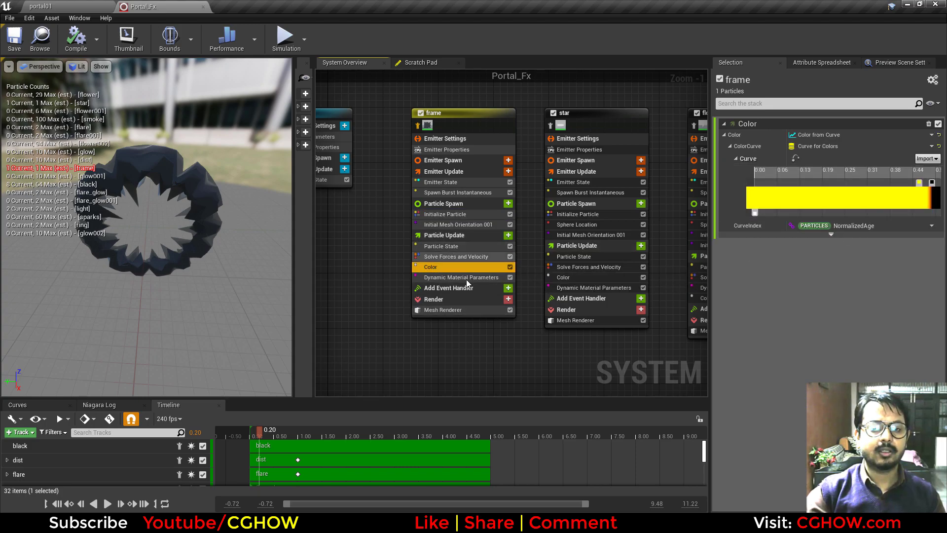
{"action": "left_click", "coordinate": [510, 268]}
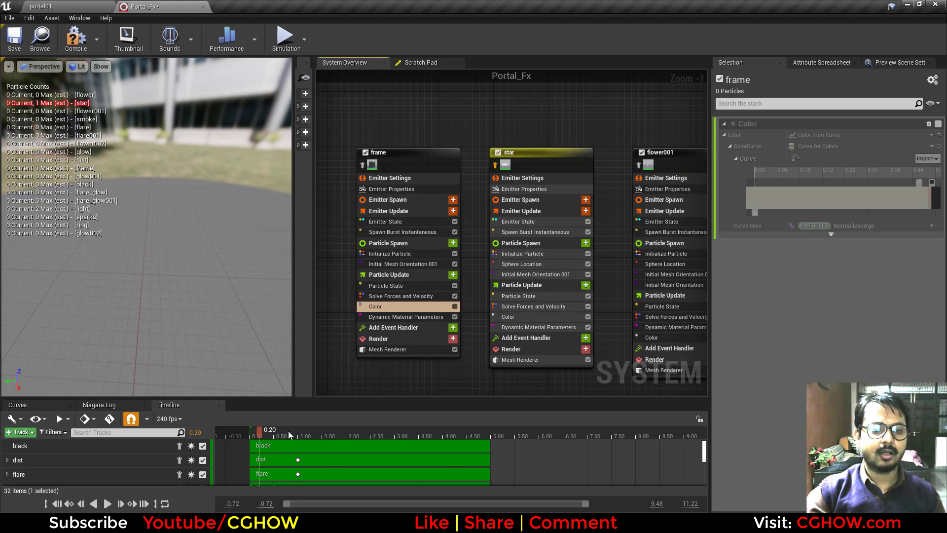
- Scrub the timeline between 0.11 and 1.75 and stop at 0.83 to preview the isolated star emitter up close
{"action": "mouse_move", "coordinate": [258, 439]}
{"action": "left_mouse_down"}
{"action": "mouse_move", "coordinate": [298, 438]}
{"action": "mouse_move", "coordinate": [253, 442]}
{"action": "mouse_move", "coordinate": [271, 443]}
{"action": "left_mouse_up"}
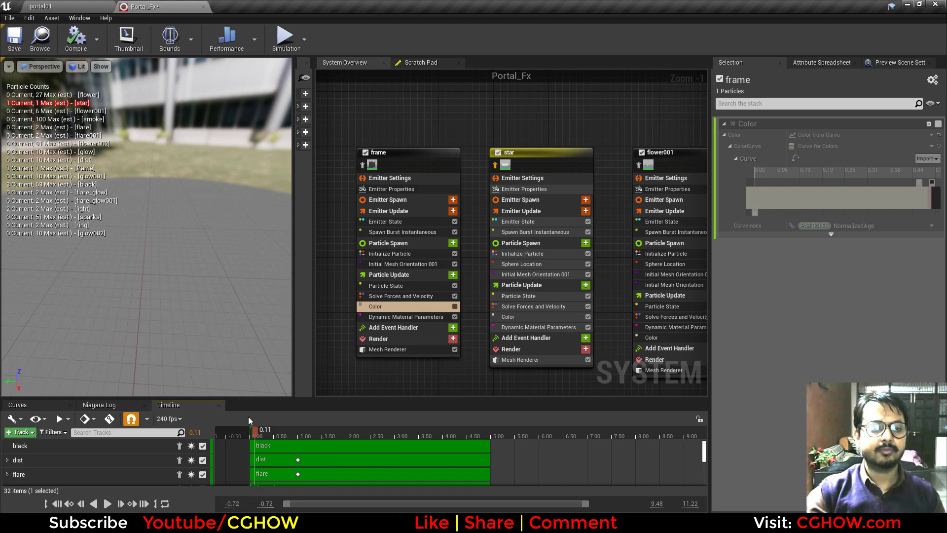
{"action": "left_click", "coordinate": [256, 439]}
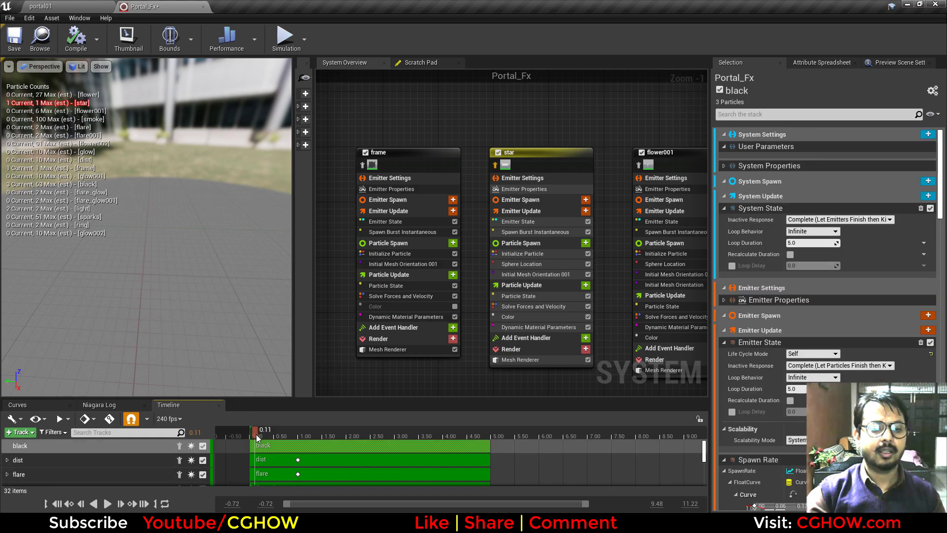
{"action": "mouse_move", "coordinate": [256, 434]}
{"action": "left_mouse_down"}
{"action": "mouse_move", "coordinate": [348, 438]}
{"action": "mouse_move", "coordinate": [319, 436]}
{"action": "left_mouse_up"}
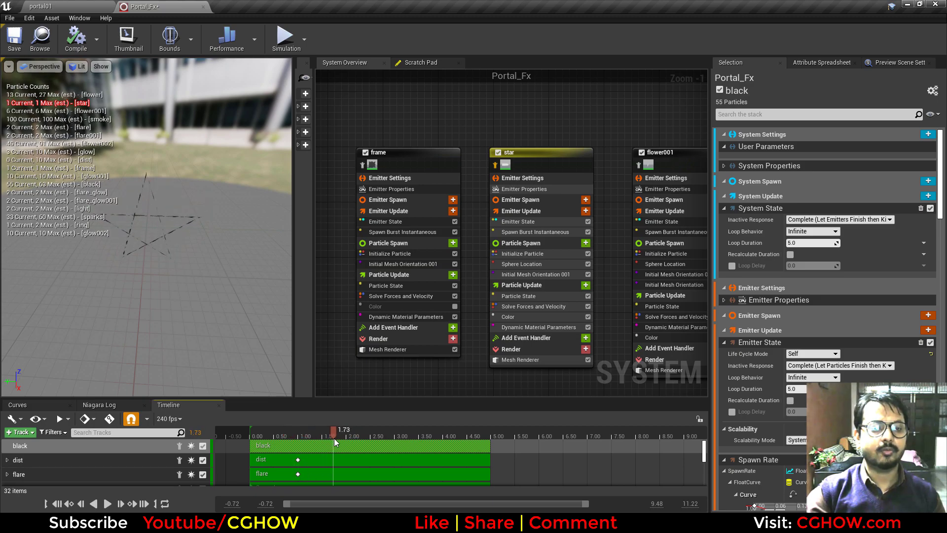
{"action": "right_click_drag", "start_coordinate": [124, 311], "coordinate": [143, 311]}
{"action": "left_click_drag", "start_coordinate": [163, 318], "coordinate": [163, 286]}
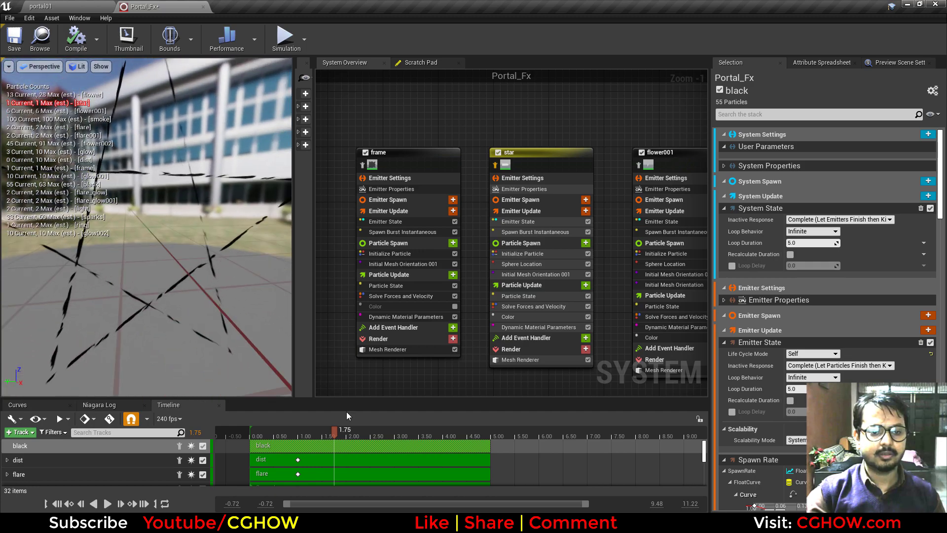
{"action": "left_click_drag", "start_coordinate": [334, 433], "coordinate": [284, 437]}
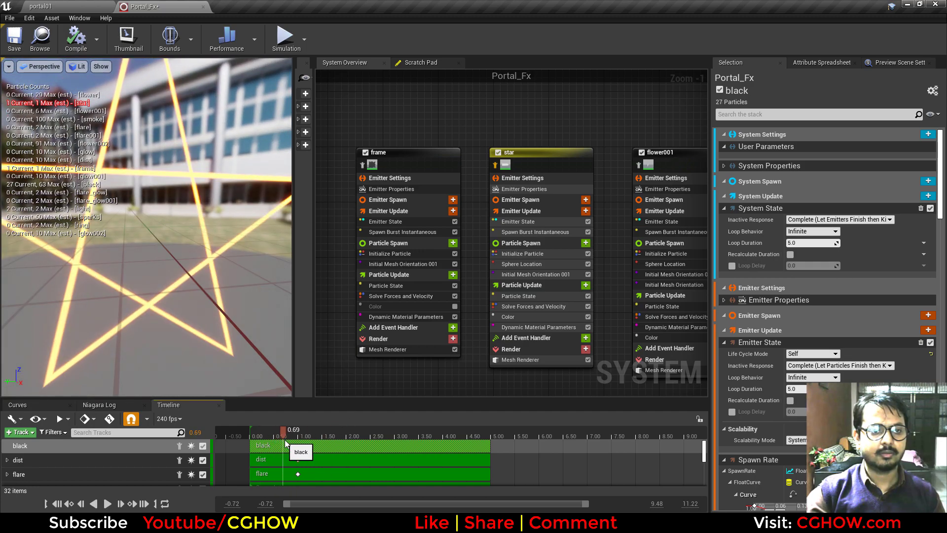
{"action": "scroll", "coordinate": [248, 346], "scroll_direction": "down", "scroll_amount": 3}
- Open the SM_Star01 mesh used by the star's Mesh Renderer and view its shape from above
{"action": "left_click", "coordinate": [520, 359]}
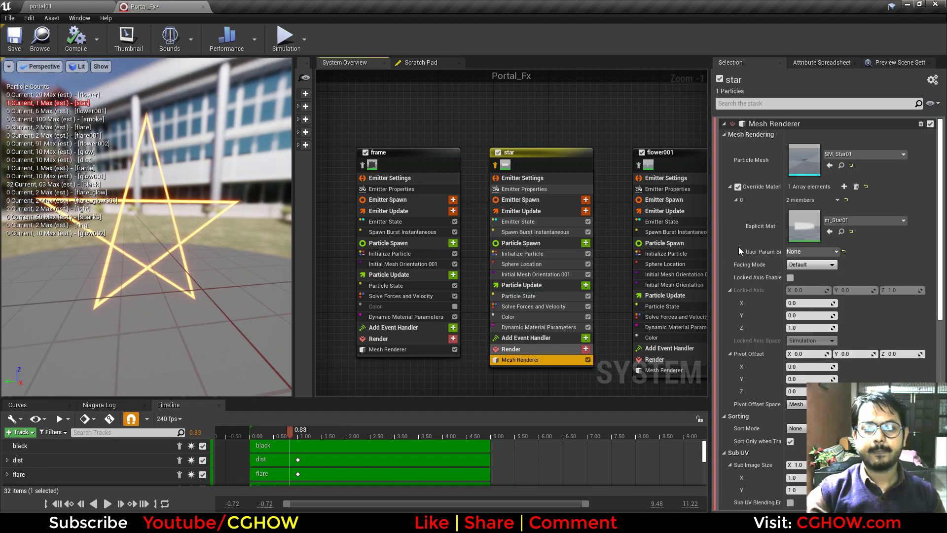
{"action": "double_click", "coordinate": [797, 160]}
{"action": "scroll", "coordinate": [403, 289], "scroll_direction": "up", "scroll_amount": 8}
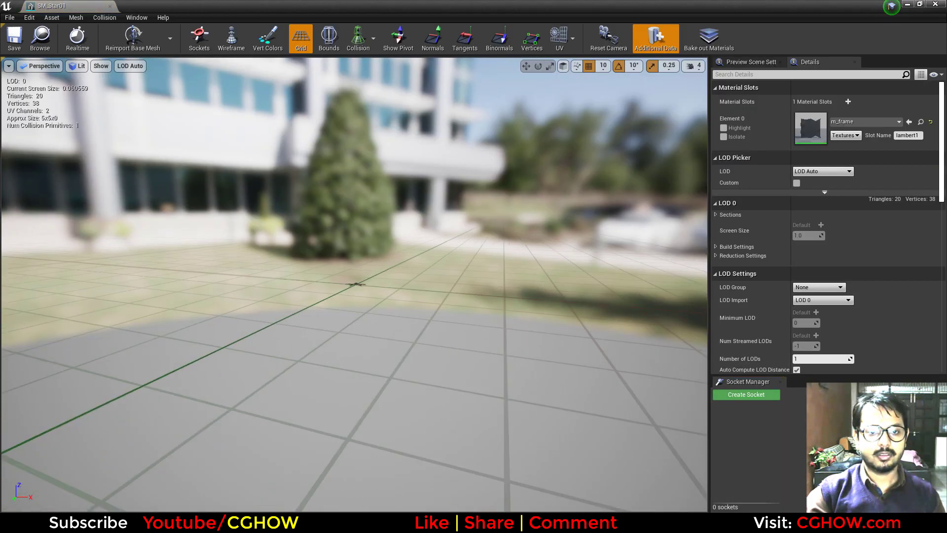
{"action": "key", "text": "f"}
{"action": "left_click_drag", "start_coordinate": [403, 289], "coordinate": [429, 414], "text": "alt"}
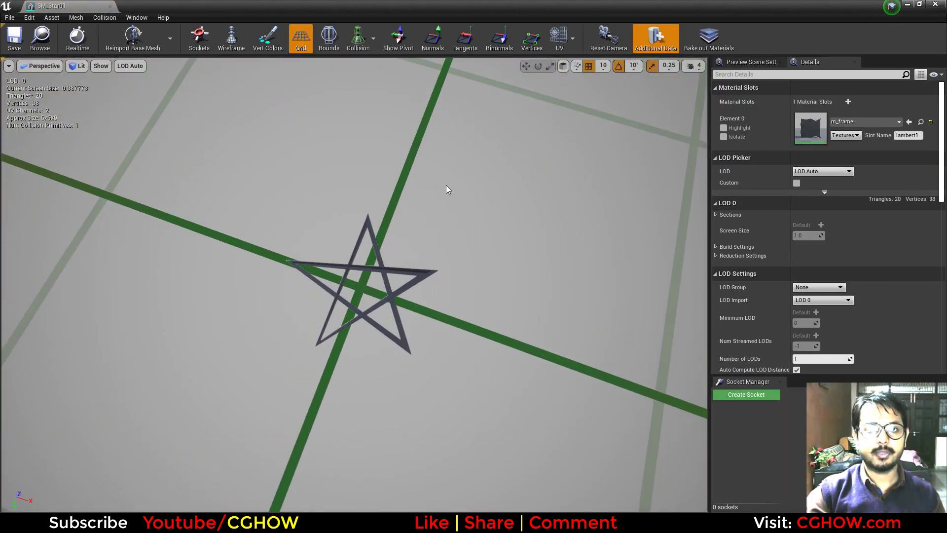
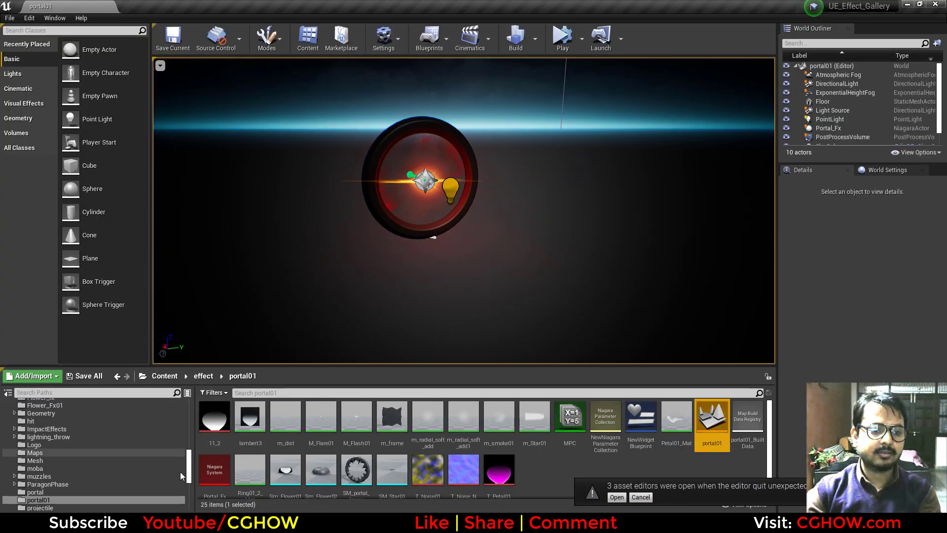
- Reopen the Portal_Fx system from the portal01 folder, isolate the flower001 emitter and scrub the timeline to 1.72
{"action": "double_click", "coordinate": [214, 471]}
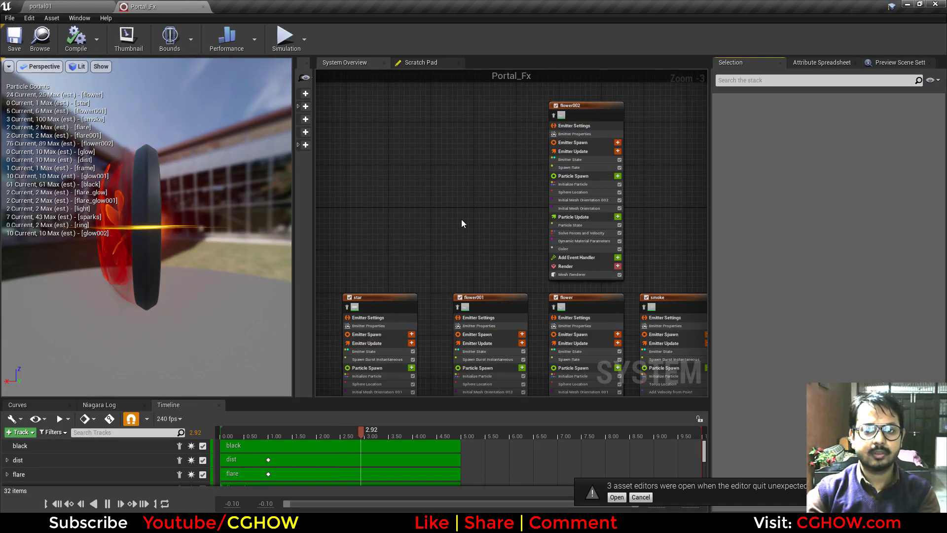
{"action": "scroll", "coordinate": [461, 212], "scroll_direction": "down", "scroll_amount": 2}
{"action": "scroll", "coordinate": [484, 253], "scroll_direction": "up", "scroll_amount": 4}
{"action": "right_click_drag", "start_coordinate": [419, 180], "coordinate": [447, 114]}
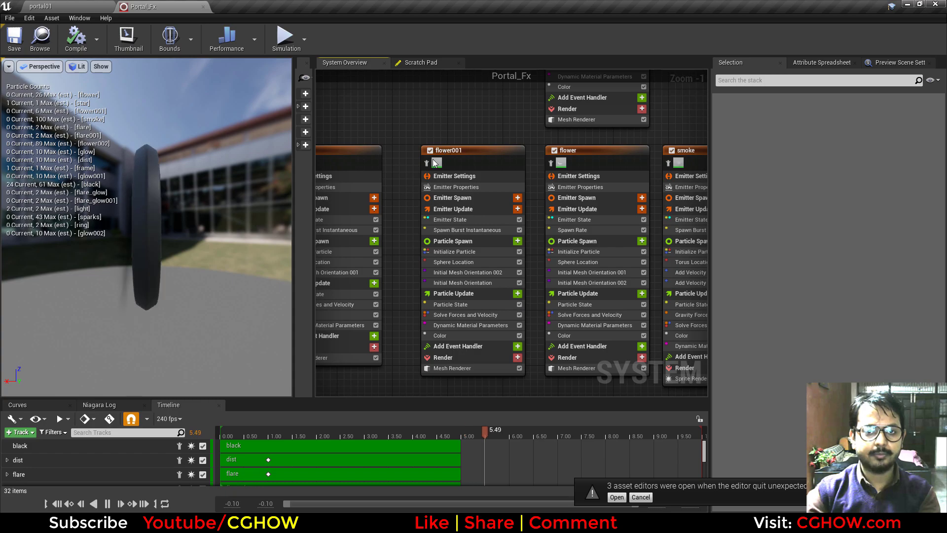
{"action": "left_click_drag", "start_coordinate": [198, 202], "coordinate": [281, 236]}
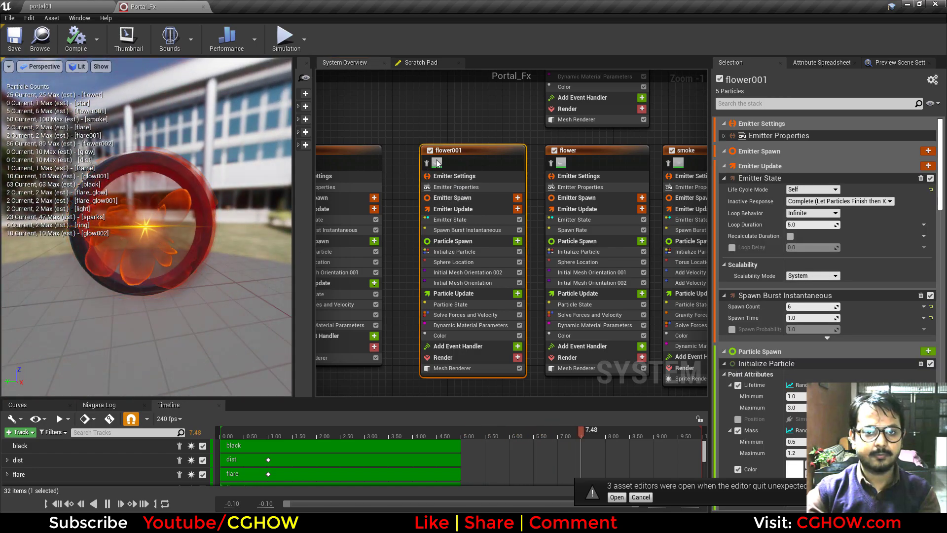
{"action": "left_click_drag", "start_coordinate": [238, 434], "coordinate": [302, 435]}
- Open the Petal01_Mat material from flower001's Mesh Renderer and examine its T_Petal01 texture, noise and dynamic parameter nodes
{"action": "left_click", "coordinate": [452, 368]}
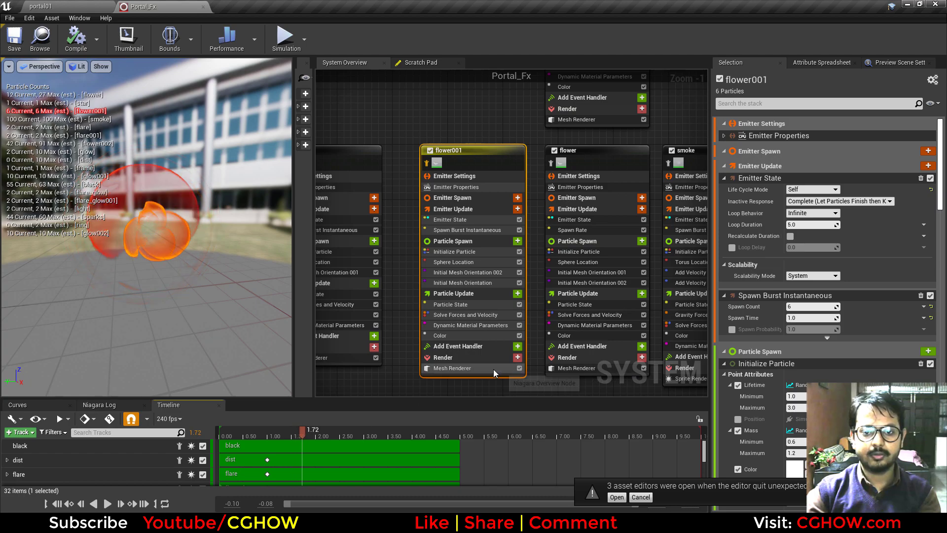
{"action": "double_click", "coordinate": [803, 226]}
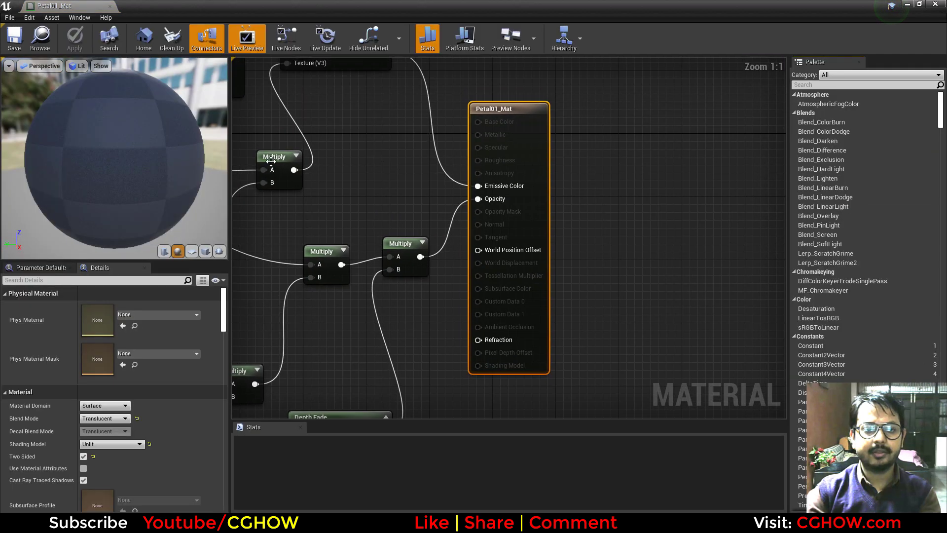
{"action": "right_click_drag", "start_coordinate": [449, 237], "coordinate": [586, 151]}
{"action": "left_click", "coordinate": [408, 173]}
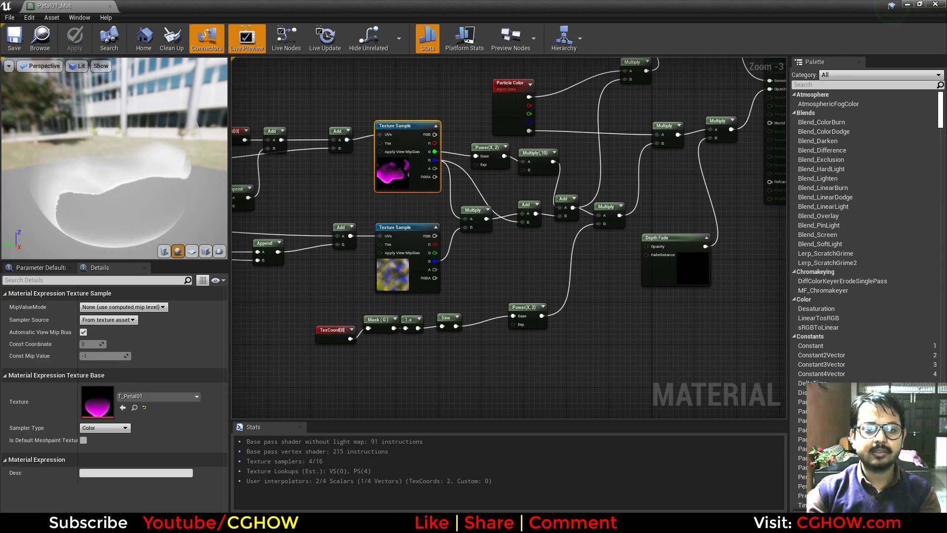
{"action": "right_click_drag", "start_coordinate": [370, 243], "coordinate": [506, 263]}
{"action": "right_click_drag", "start_coordinate": [419, 204], "coordinate": [443, 191]}
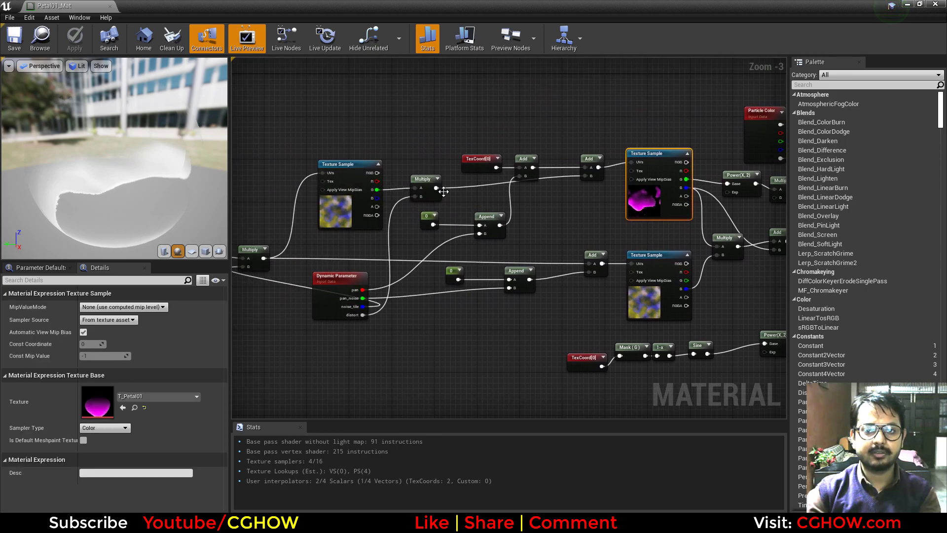
{"action": "right_click_drag", "start_coordinate": [504, 270], "coordinate": [400, 264]}
{"action": "right_click_drag", "start_coordinate": [318, 282], "coordinate": [497, 238]}
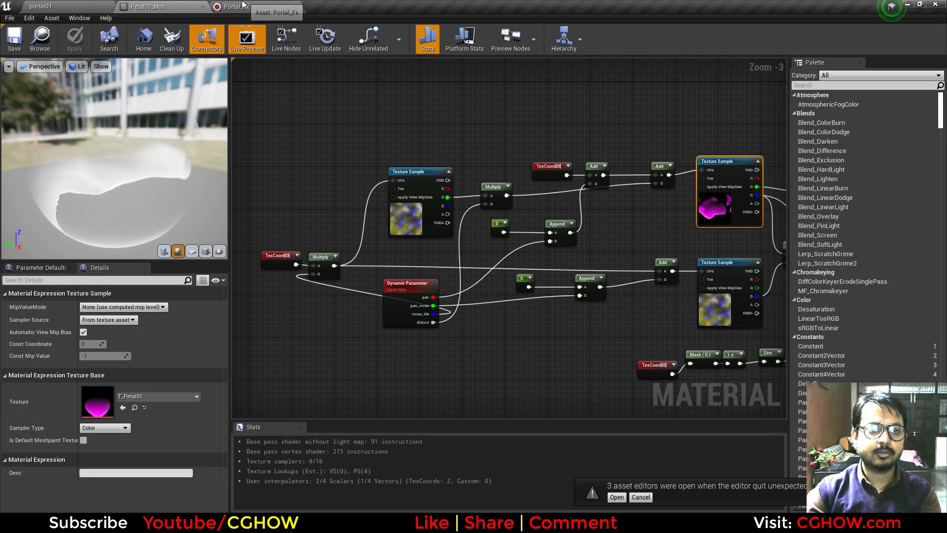
- Return to the Portal_Fx system, scrub to 1.63 and examine flower001's pan, pan_noise, noise_tile and distort parameters
{"action": "left_click", "coordinate": [241, 5]}
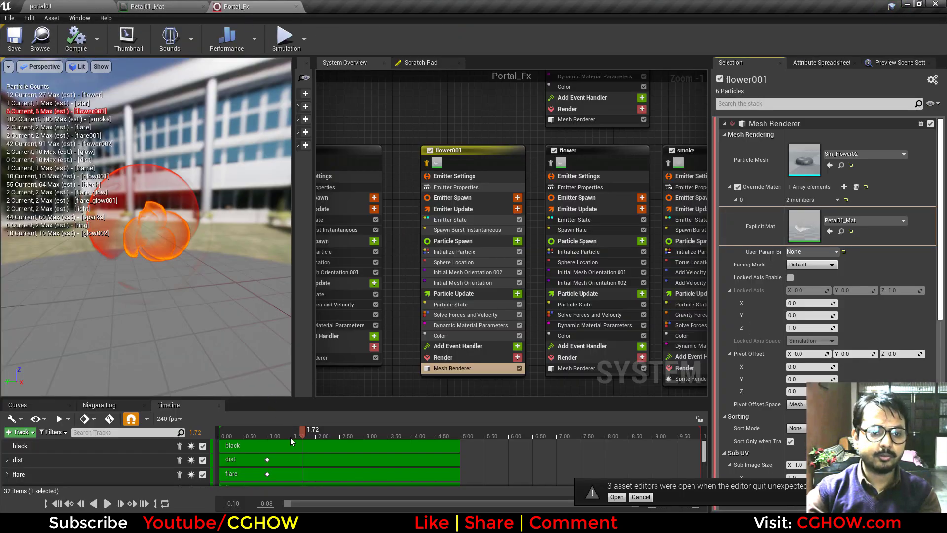
{"action": "mouse_move", "coordinate": [295, 434]}
{"action": "left_mouse_down"}
{"action": "mouse_move", "coordinate": [263, 430]}
{"action": "mouse_move", "coordinate": [298, 430]}
{"action": "left_mouse_up"}
{"action": "scroll", "coordinate": [452, 326], "scroll_direction": "up", "scroll_amount": 1}
{"action": "left_click", "coordinate": [452, 321]}
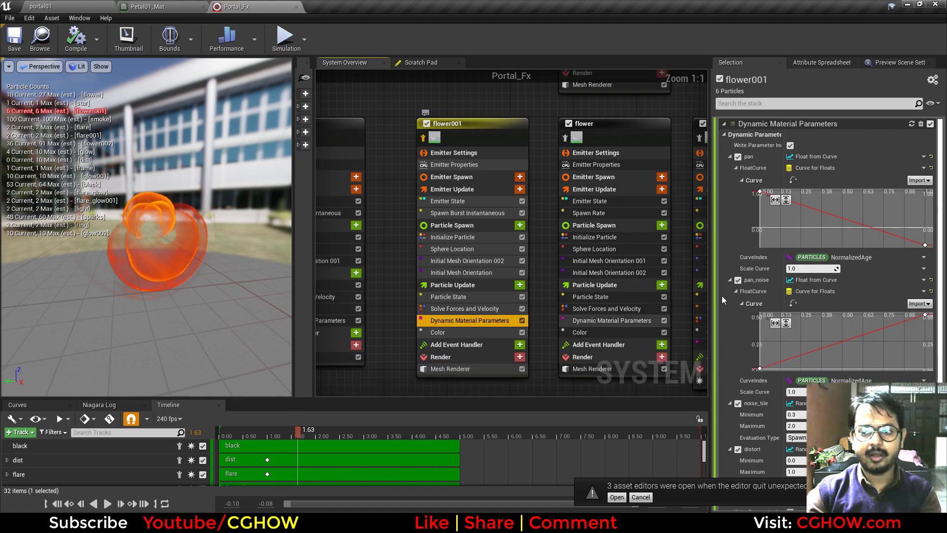
{"action": "scroll", "coordinate": [827, 344], "scroll_direction": "down", "scroll_amount": 3}
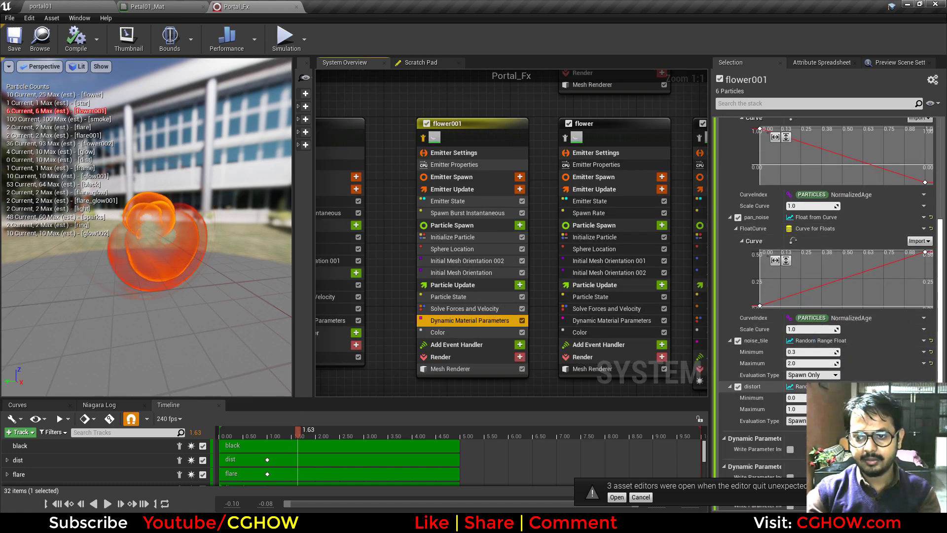
- Try a distort maximum of about 9.5 on flower001, play the effect, and set the maximum back to 1.0
{"action": "left_click_drag", "start_coordinate": [799, 409], "coordinate": [839, 408]}
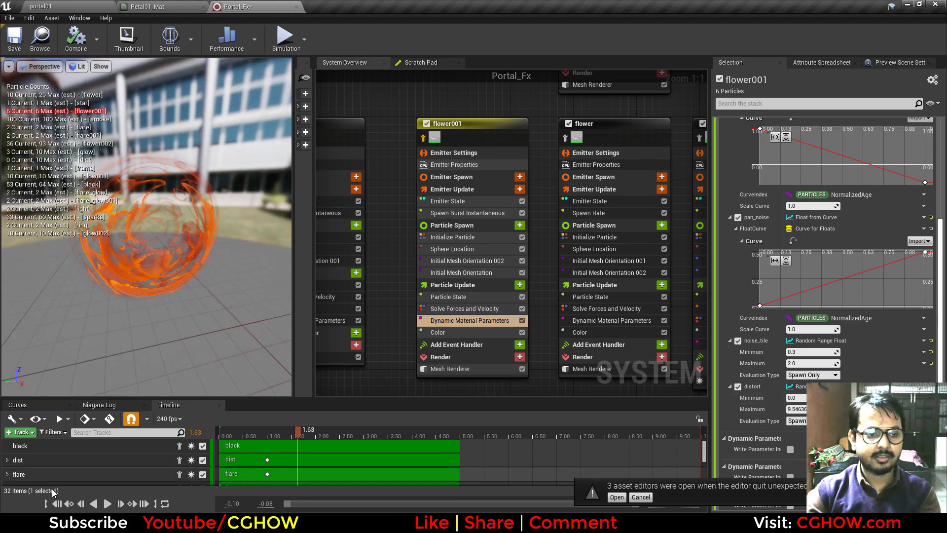
{"action": "left_click", "coordinate": [108, 505]}
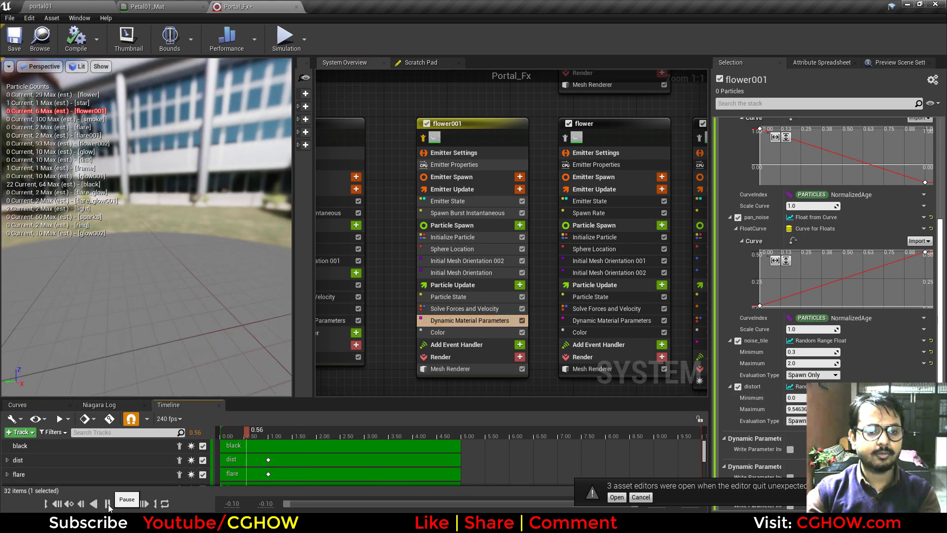
{"action": "left_click", "coordinate": [803, 408]}
{"action": "type", "text": "1"}
{"action": "key", "text": "Return"}
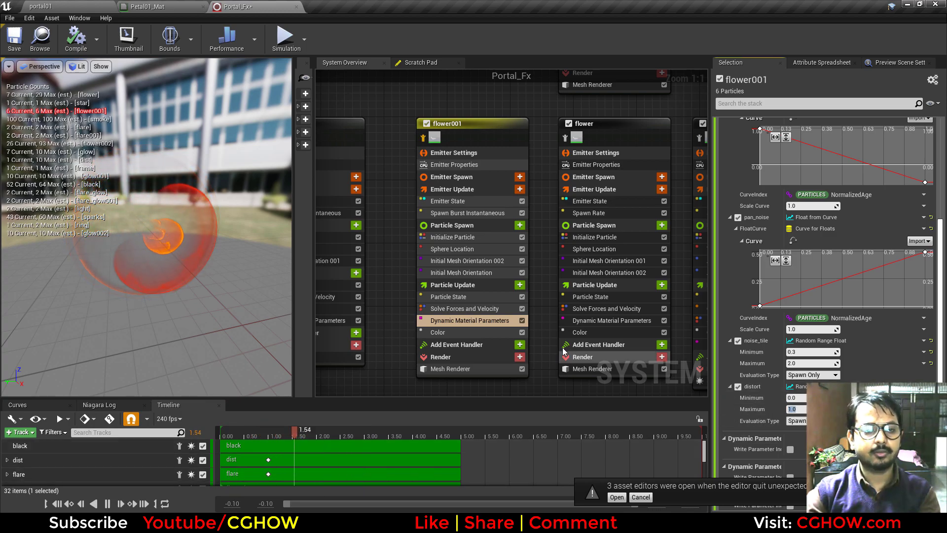
- Review flower001's Initialize Particle, Color, spawn burst, Sphere Location and Initial Mesh Orientation 002 settings, scrubbing the timeline to 1.71
{"action": "left_click", "coordinate": [454, 238]}
{"action": "left_click", "coordinate": [444, 332]}
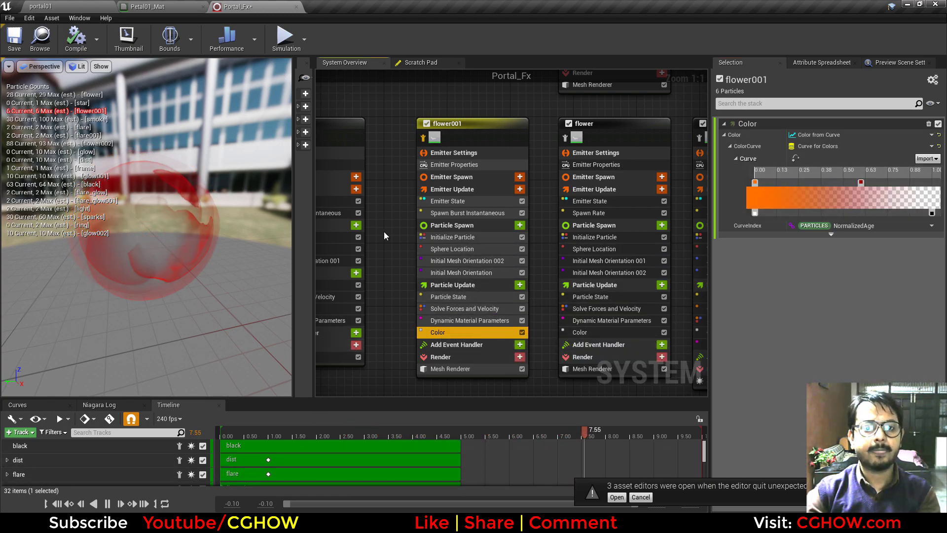
{"action": "left_click", "coordinate": [454, 213]}
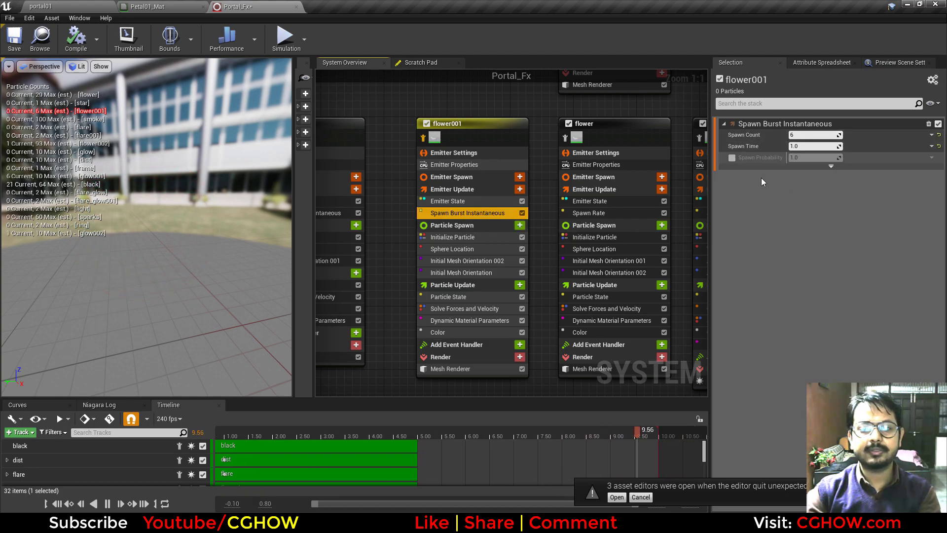
{"action": "left_click", "coordinate": [451, 248]}
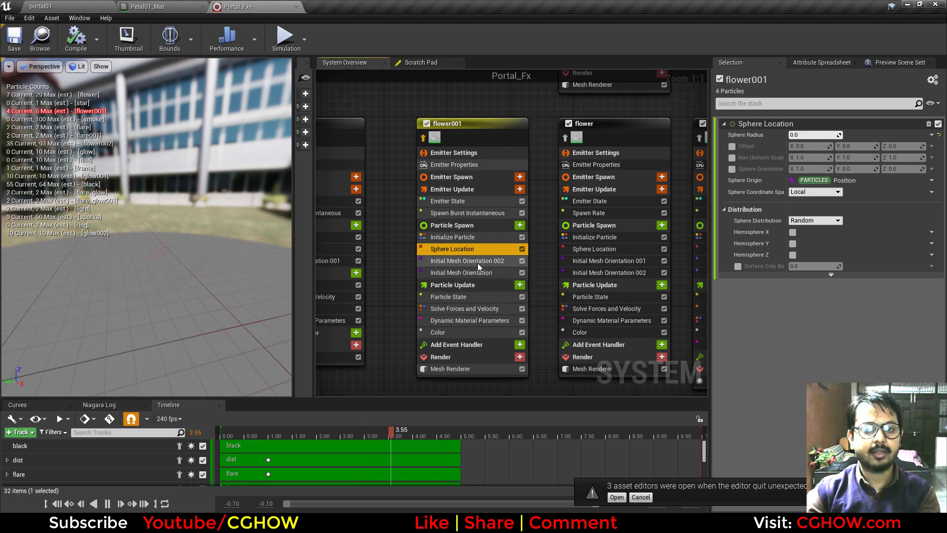
{"action": "left_click", "coordinate": [464, 261]}
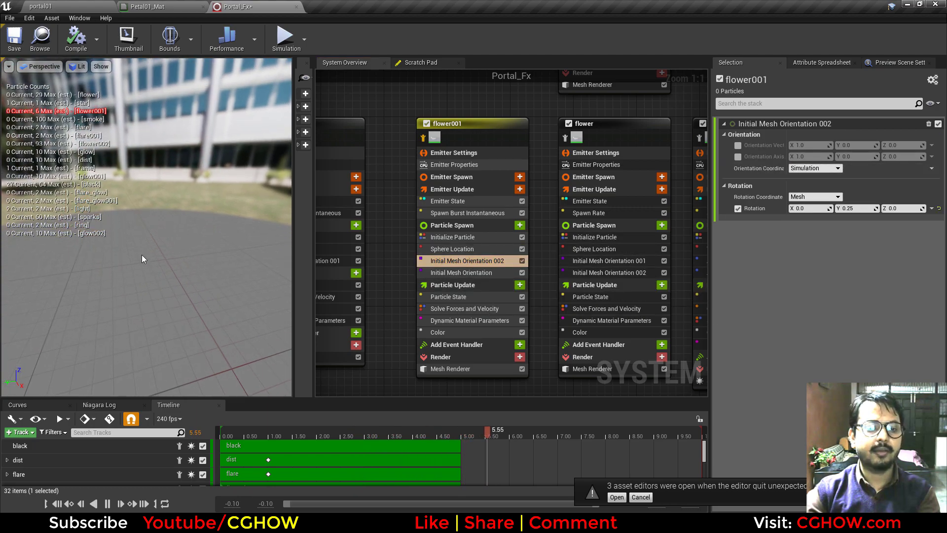
{"action": "mouse_move", "coordinate": [291, 433]}
{"action": "left_mouse_down"}
{"action": "mouse_move", "coordinate": [236, 429]}
{"action": "mouse_move", "coordinate": [300, 432]}
{"action": "left_mouse_up"}
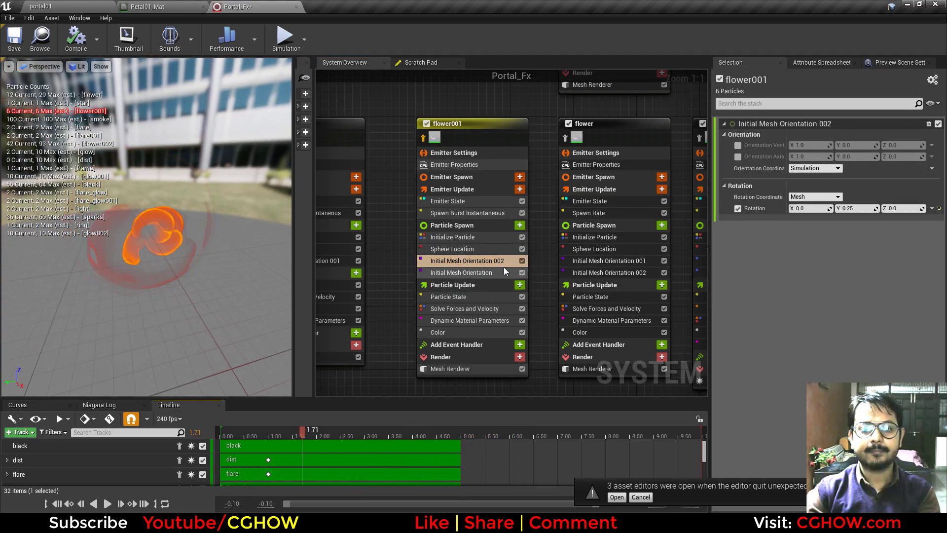
- Review flower001's Dynamic Material Parameters curves while scrubbing the timeline to 2.12 and back to 1.73
{"action": "left_click", "coordinate": [463, 321]}
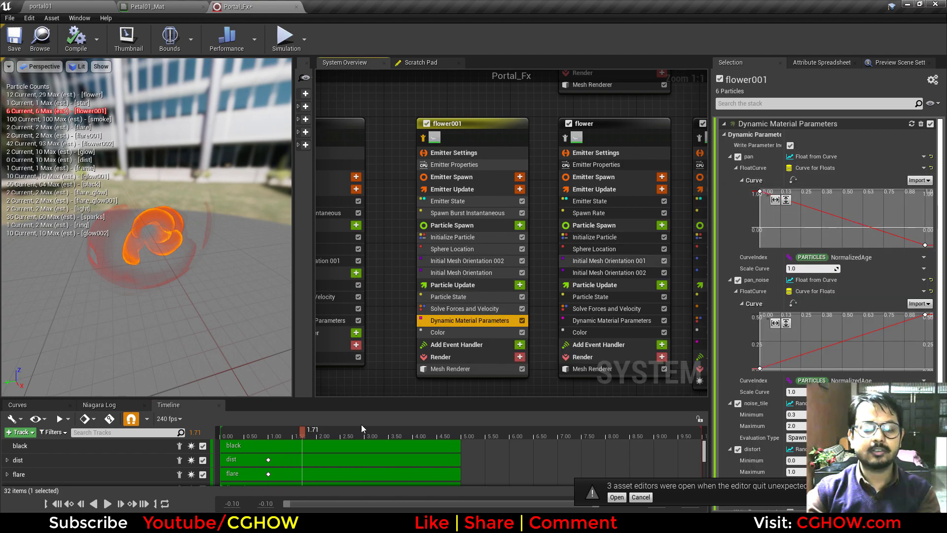
{"action": "left_click_drag", "start_coordinate": [301, 433], "coordinate": [321, 435]}
{"action": "scroll", "coordinate": [933, 373], "scroll_direction": "down", "scroll_amount": 2}
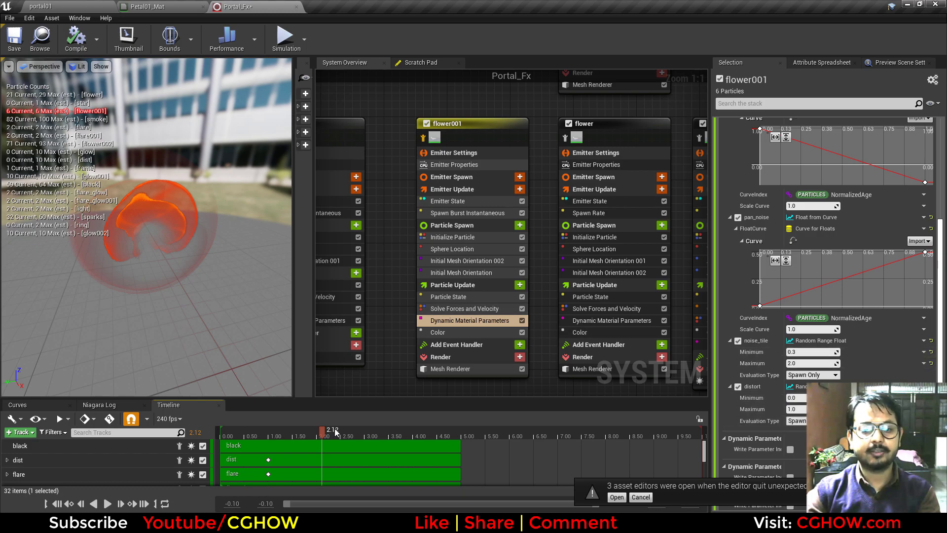
{"action": "left_click_drag", "start_coordinate": [246, 432], "coordinate": [303, 431]}
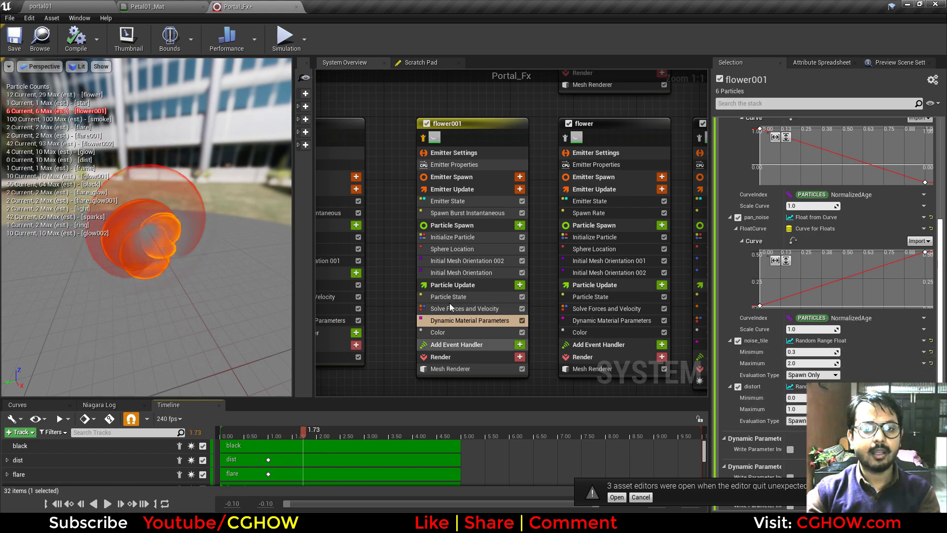
- Examine the particle mesh and override material in flower001's Mesh Renderer
{"action": "left_click", "coordinate": [450, 337]}
{"action": "left_click", "coordinate": [464, 368]}
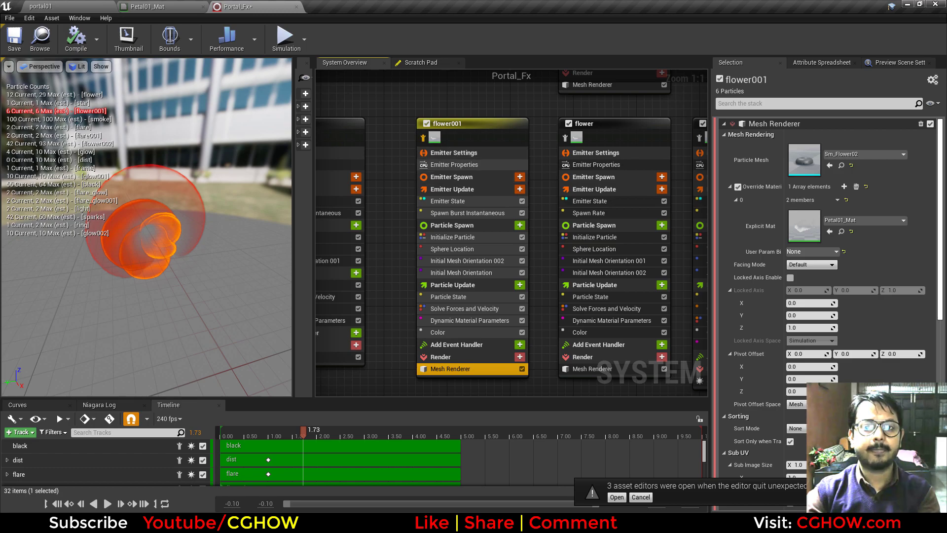
{"action": "right_click_drag", "start_coordinate": [548, 110], "coordinate": [468, 179]}
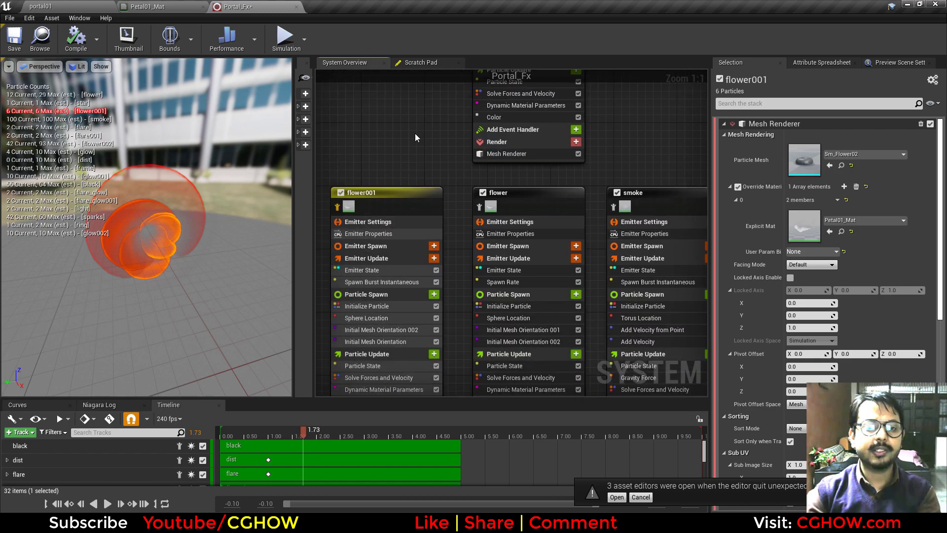
- Isolate the flower emitter, scrub to 2.63, review its Spawn Rate curve and play the effect
{"action": "right_click_drag", "start_coordinate": [415, 134], "coordinate": [394, 127]}
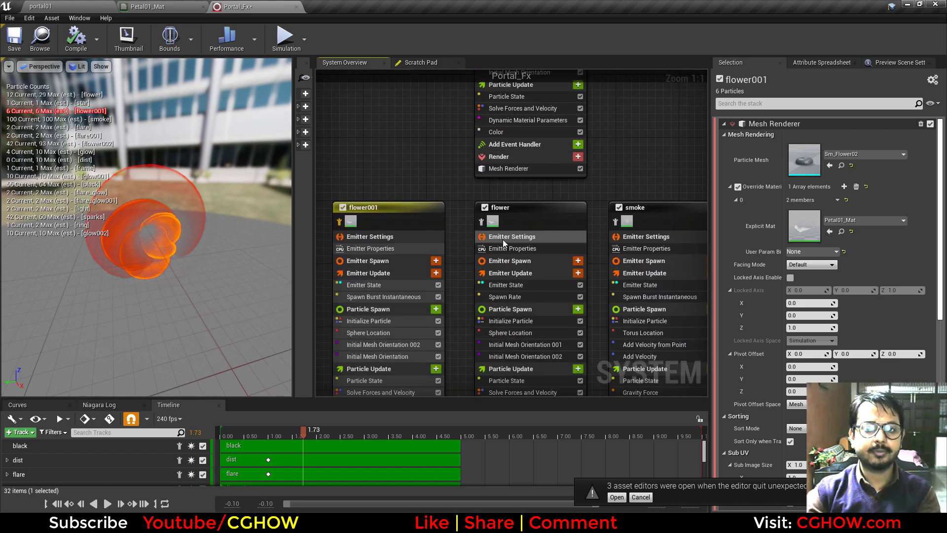
{"action": "left_click", "coordinate": [481, 221]}
{"action": "left_click_drag", "start_coordinate": [268, 433], "coordinate": [373, 440]}
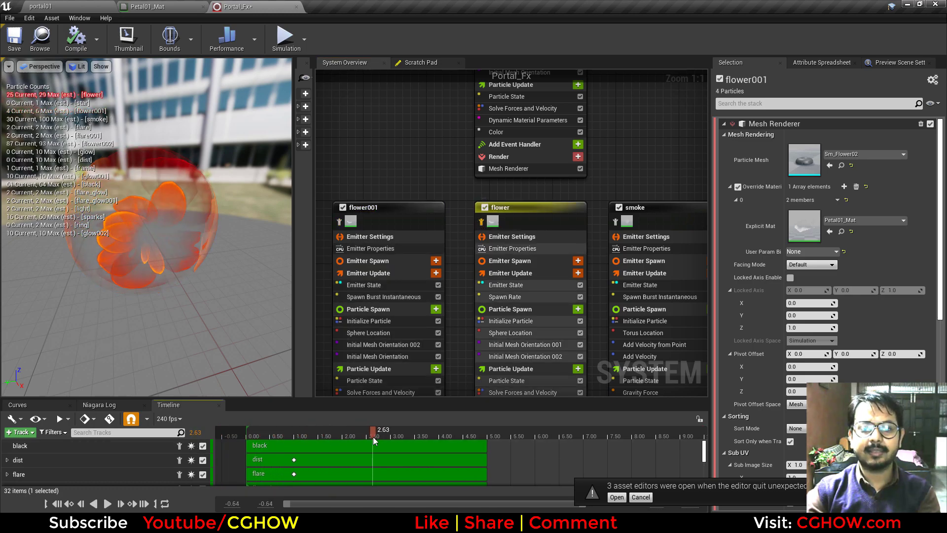
{"action": "left_click", "coordinate": [495, 297]}
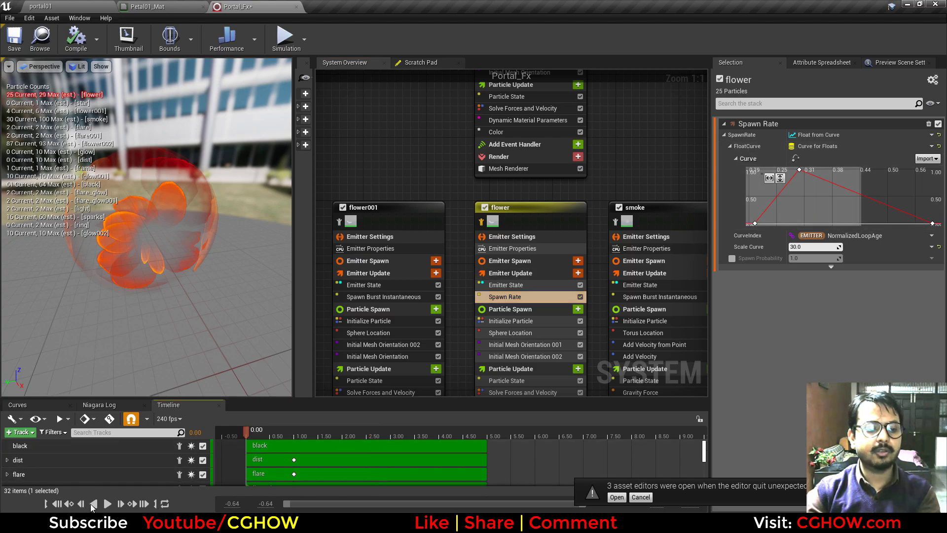
{"action": "left_click", "coordinate": [114, 504]}
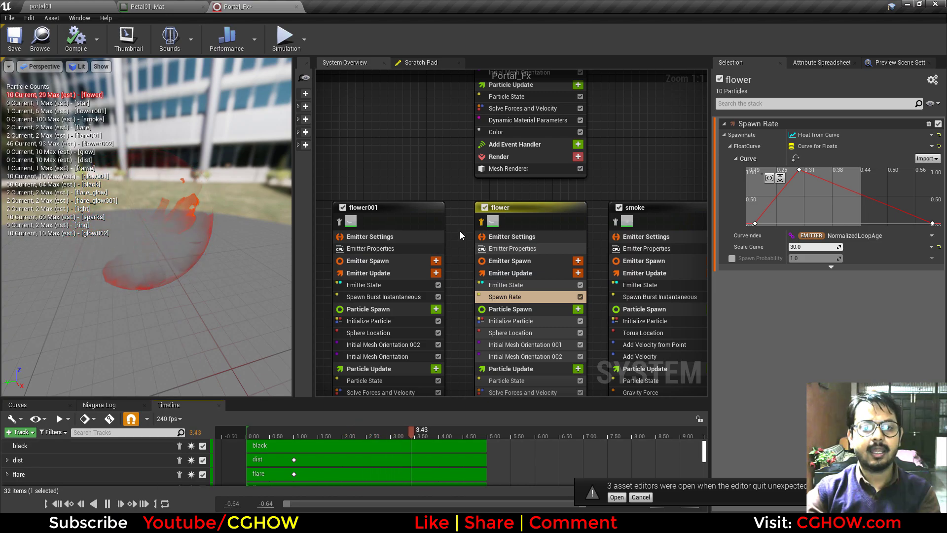
- Isolate the flower002 emitter and set the Scale Alpha maximum in its Color module to 0.1
{"action": "right_click_drag", "start_coordinate": [454, 171], "coordinate": [446, 284]}
{"action": "right_click_drag", "start_coordinate": [452, 129], "coordinate": [448, 173]}
{"action": "left_click", "coordinate": [476, 109]}
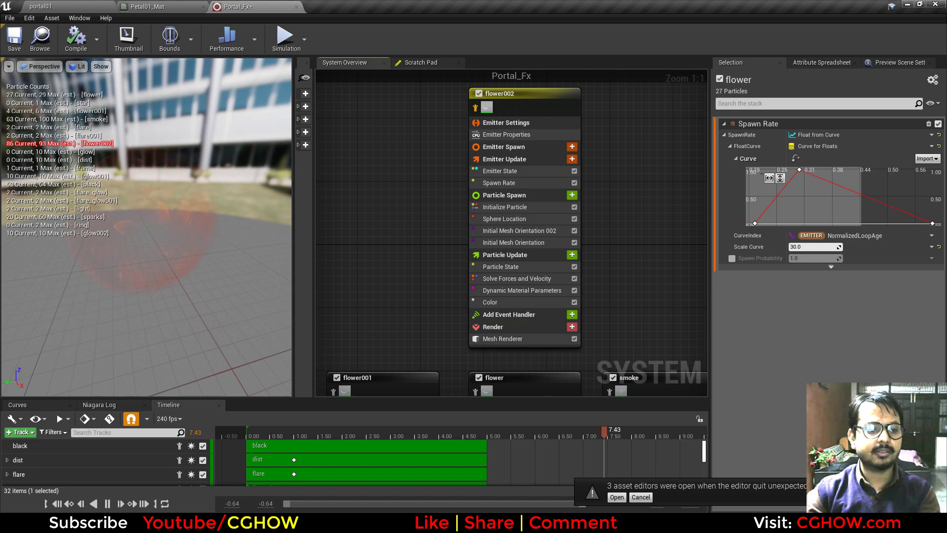
{"action": "left_click", "coordinate": [513, 302]}
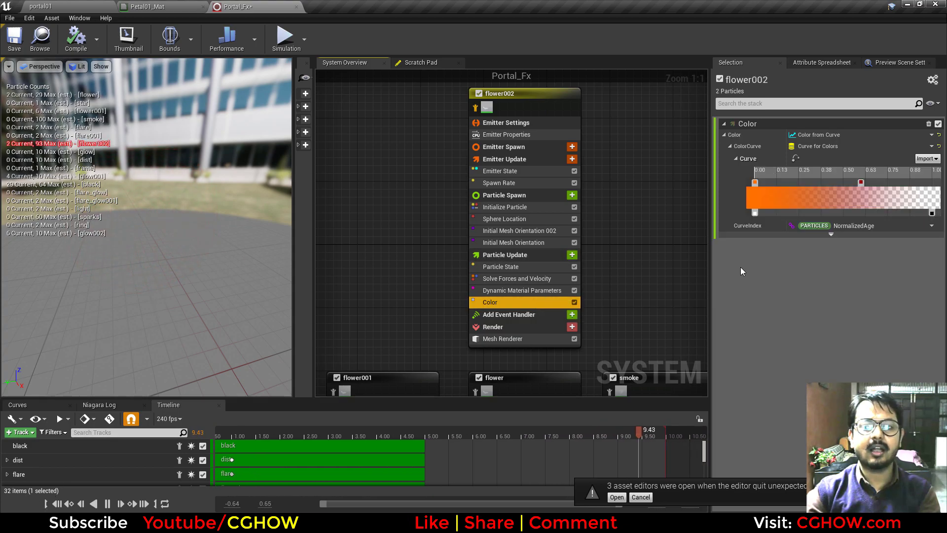
{"action": "left_click", "coordinate": [831, 235]}
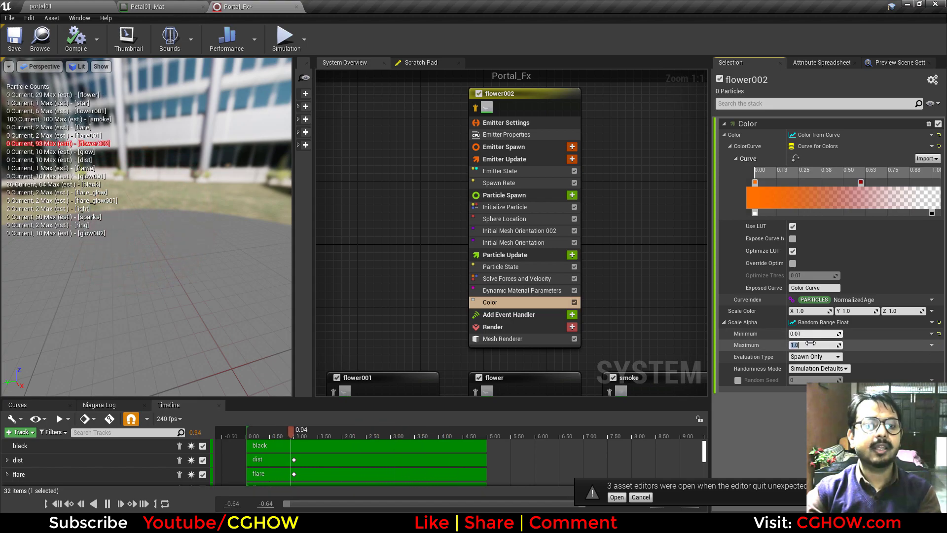
{"action": "type", "text": ".1"}
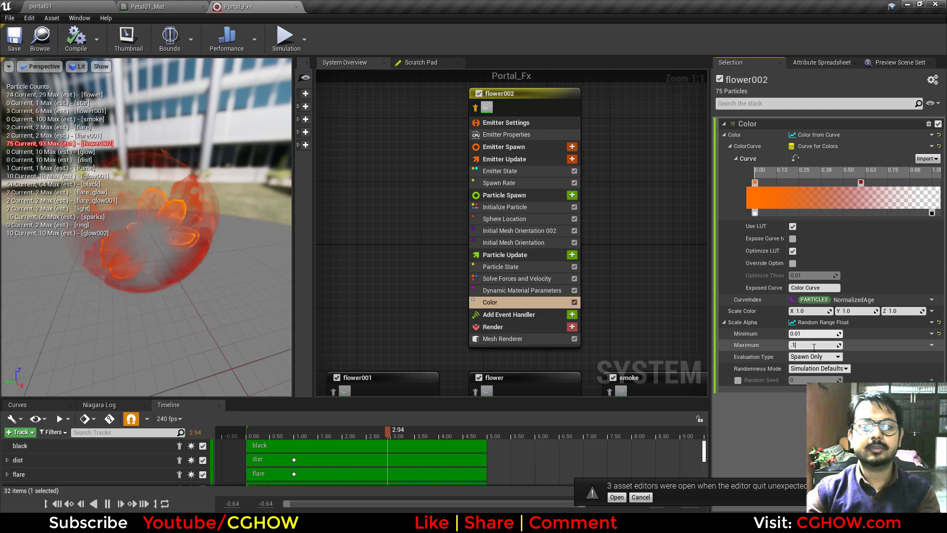
{"action": "key", "text": "Return"}
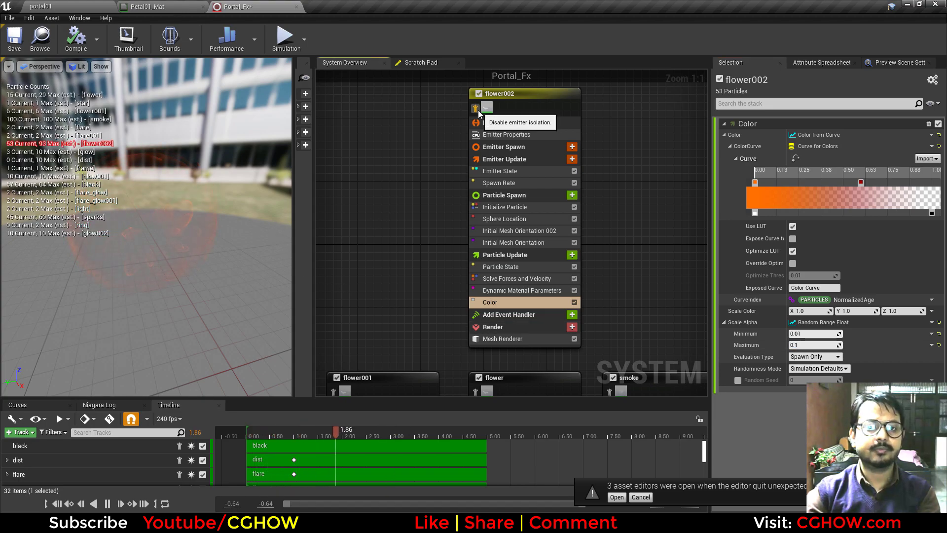
- Isolate the smoke emitter instead of flower002 and scrub the timeline to 1.59 to inspect the smoke from another angle
{"action": "left_click", "coordinate": [476, 108]}
{"action": "right_click_drag", "start_coordinate": [439, 274], "coordinate": [338, 131]}
{"action": "left_click", "coordinate": [508, 249]}
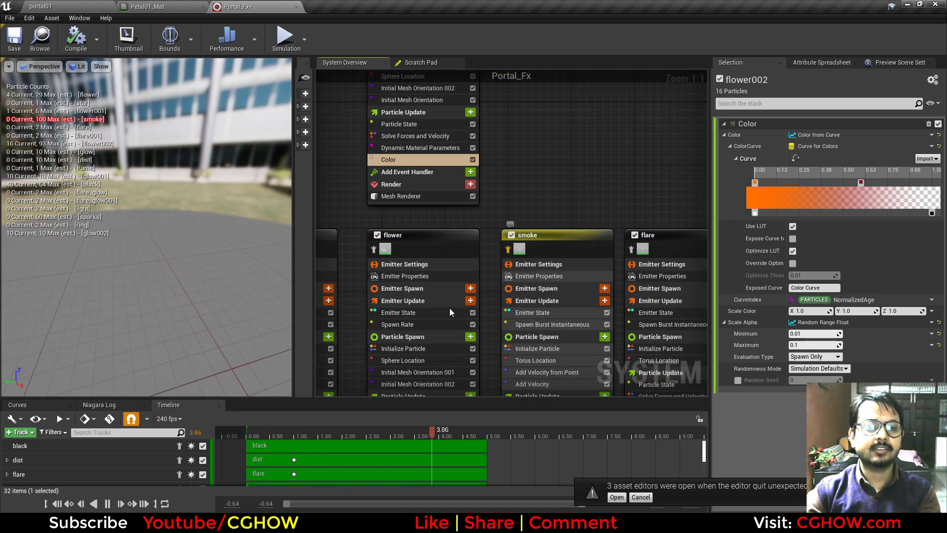
{"action": "left_click", "coordinate": [94, 503]}
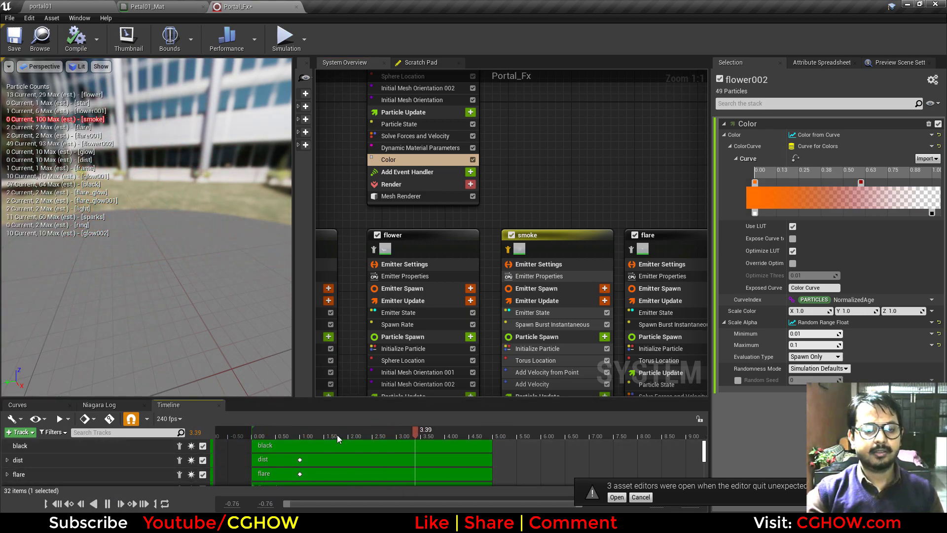
{"action": "left_click_drag", "start_coordinate": [294, 433], "coordinate": [302, 431]}
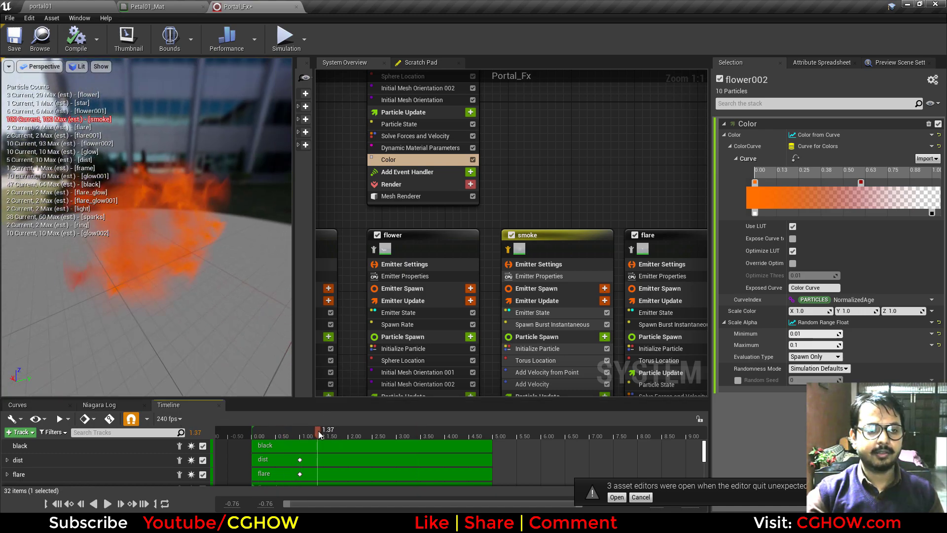
{"action": "left_click_drag", "start_coordinate": [156, 308], "coordinate": [217, 301]}
{"action": "mouse_move", "coordinate": [346, 431]}
{"action": "left_mouse_down"}
{"action": "mouse_move", "coordinate": [361, 432]}
{"action": "mouse_move", "coordinate": [327, 430]}
{"action": "left_mouse_up"}
- Open the m_smoke01 material from smoke's Sprite Renderer and preview it on a plane
{"action": "right_click_drag", "start_coordinate": [573, 181], "coordinate": [540, 79]}
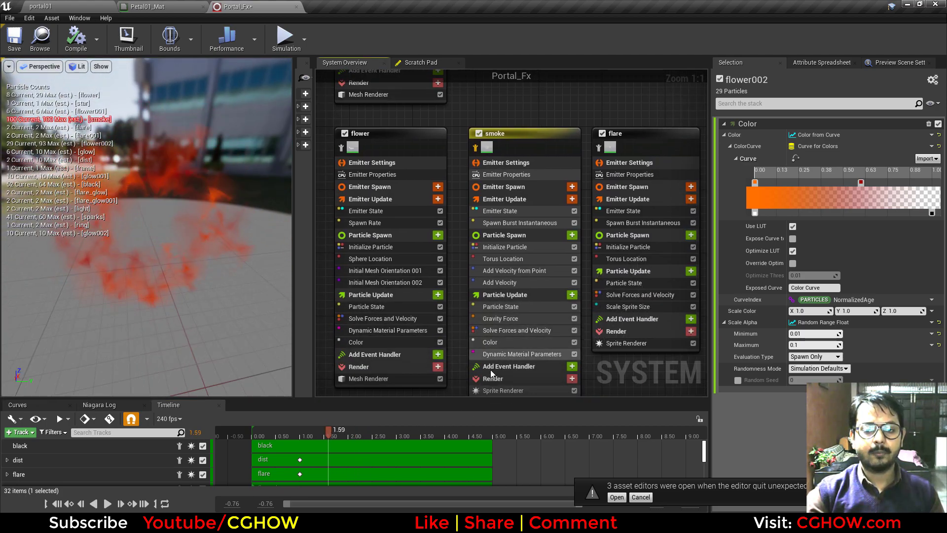
{"action": "right_click_drag", "start_coordinate": [490, 368], "coordinate": [496, 343]}
{"action": "left_click", "coordinate": [499, 354]}
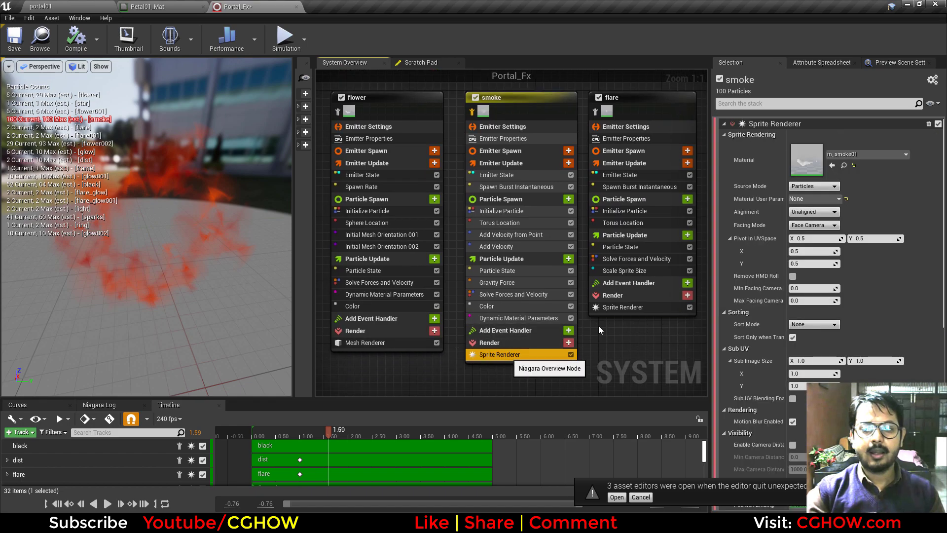
{"action": "double_click", "coordinate": [795, 162]}
{"action": "scroll", "coordinate": [386, 291], "scroll_direction": "down", "scroll_amount": 3}
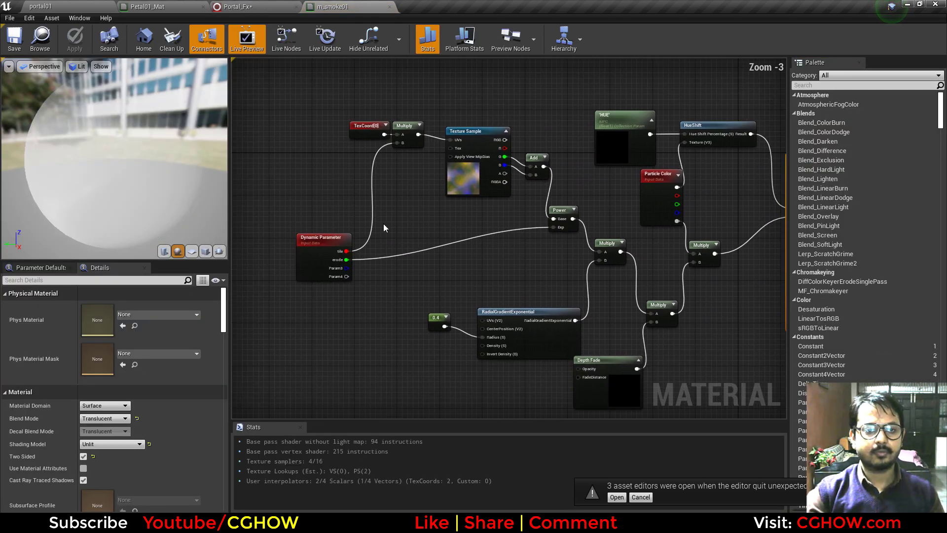
{"action": "left_click", "coordinate": [192, 251]}
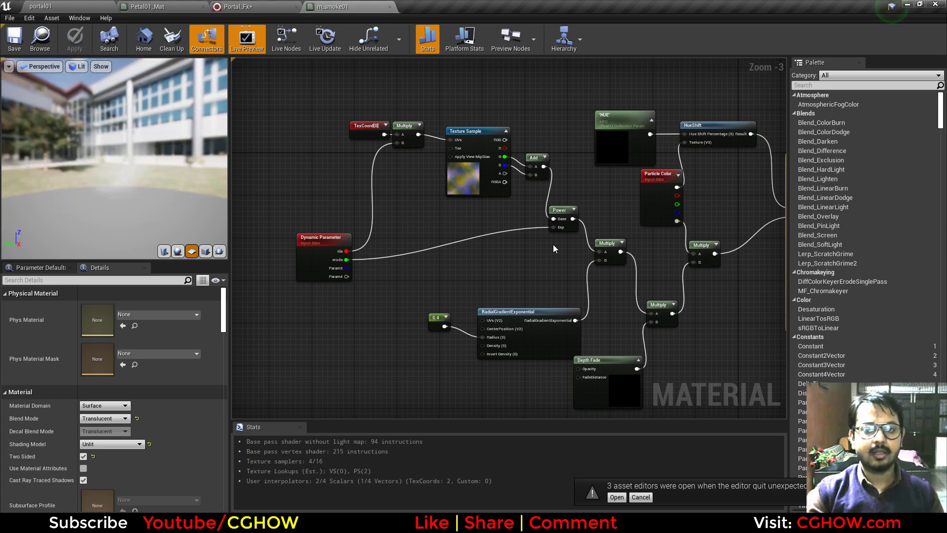
- Preview the Power node, followed by the Multiply node that masks it with the RadialGradientExponential
{"action": "scroll", "coordinate": [553, 244], "scroll_direction": "up", "scroll_amount": 2}
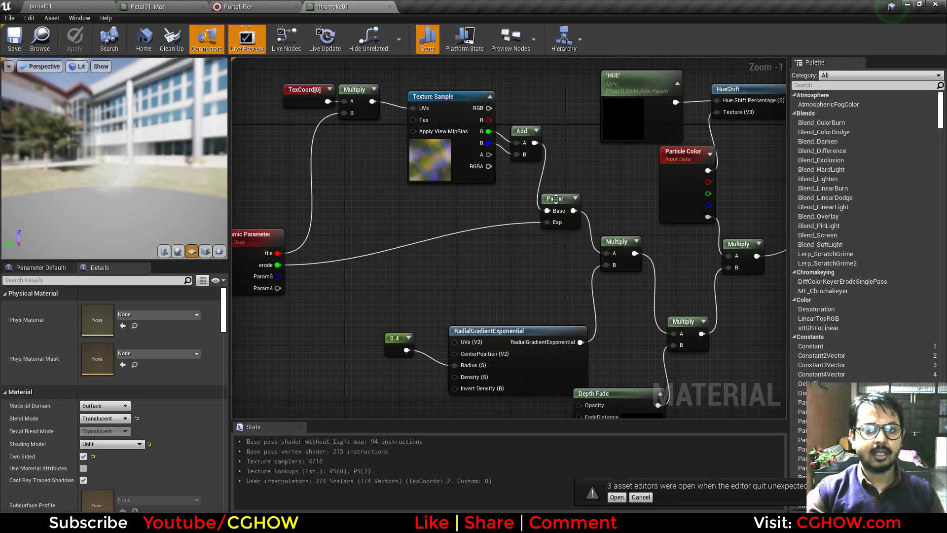
{"action": "left_click", "coordinate": [556, 198]}
{"action": "key", "text": "space"}
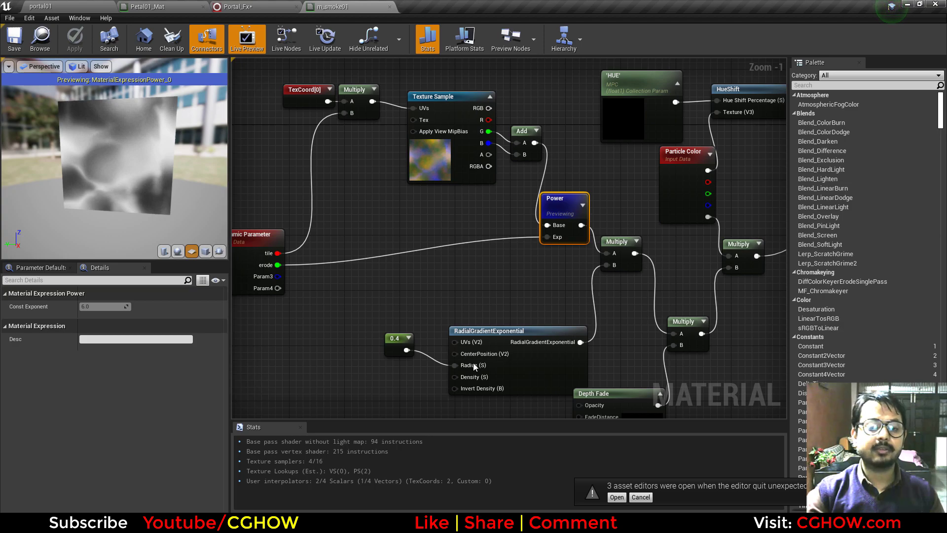
{"action": "left_click_drag", "start_coordinate": [473, 366], "coordinate": [466, 346]}
{"action": "left_click", "coordinate": [620, 247]}
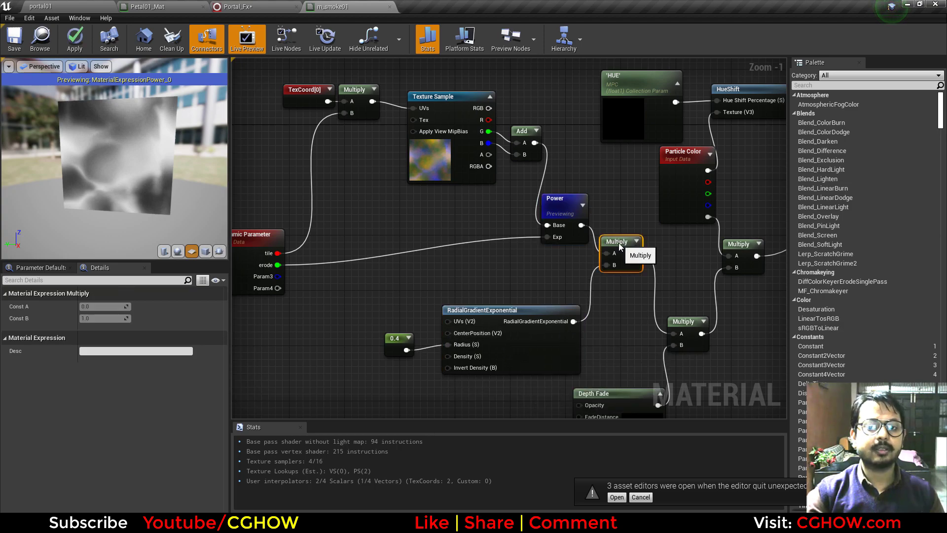
{"action": "key", "text": "space"}
- Examine the m_smoke01 graph's opacity and emissive connections, its tile and erode dynamic parameters, and the TexCoord node's tiling
{"action": "right_click_drag", "start_coordinate": [601, 318], "coordinate": [465, 271]}
{"action": "right_click_drag", "start_coordinate": [541, 217], "coordinate": [522, 355]}
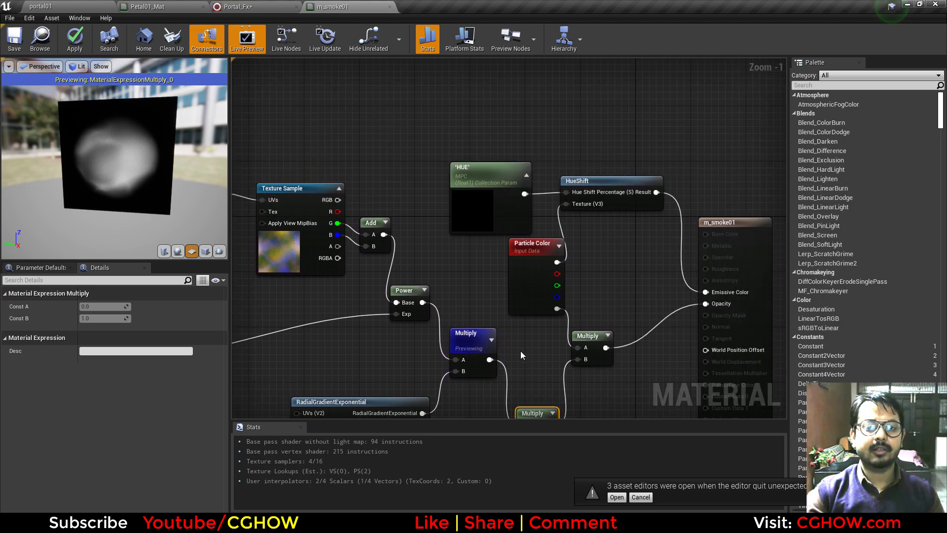
{"action": "right_click_drag", "start_coordinate": [266, 319], "coordinate": [632, 314]}
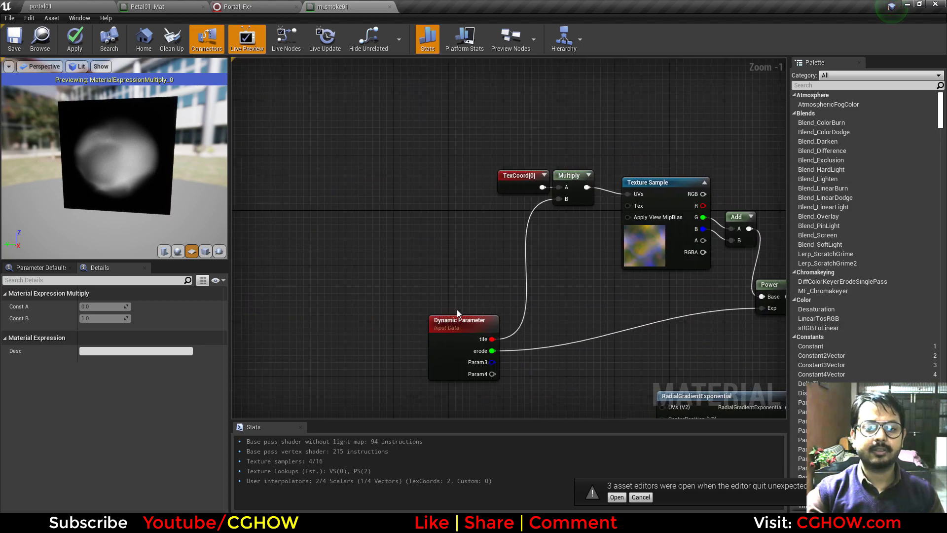
{"action": "left_click_drag", "start_coordinate": [504, 158], "coordinate": [576, 212]}
{"action": "left_click", "coordinate": [516, 173]}
{"action": "left_click_drag", "start_coordinate": [514, 184], "coordinate": [494, 178]}
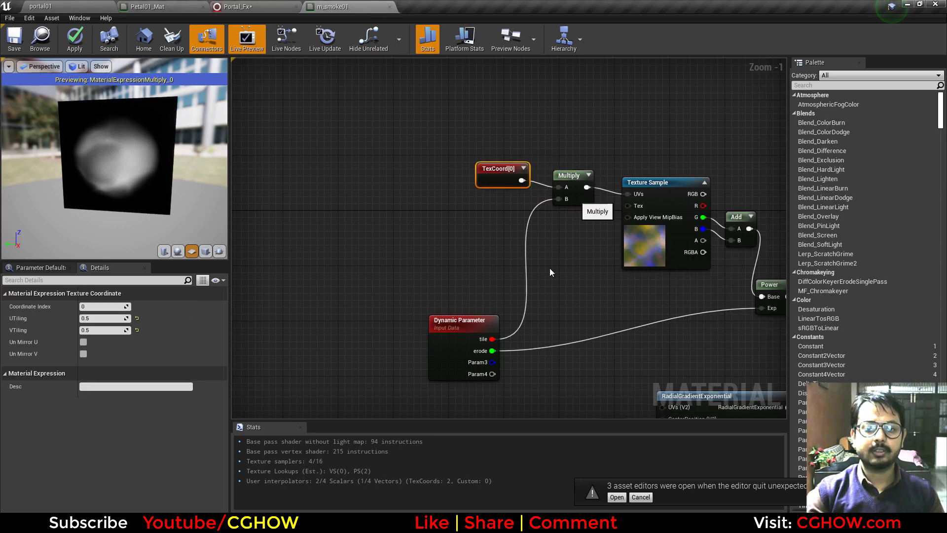
{"action": "right_click_drag", "start_coordinate": [586, 266], "coordinate": [422, 245]}
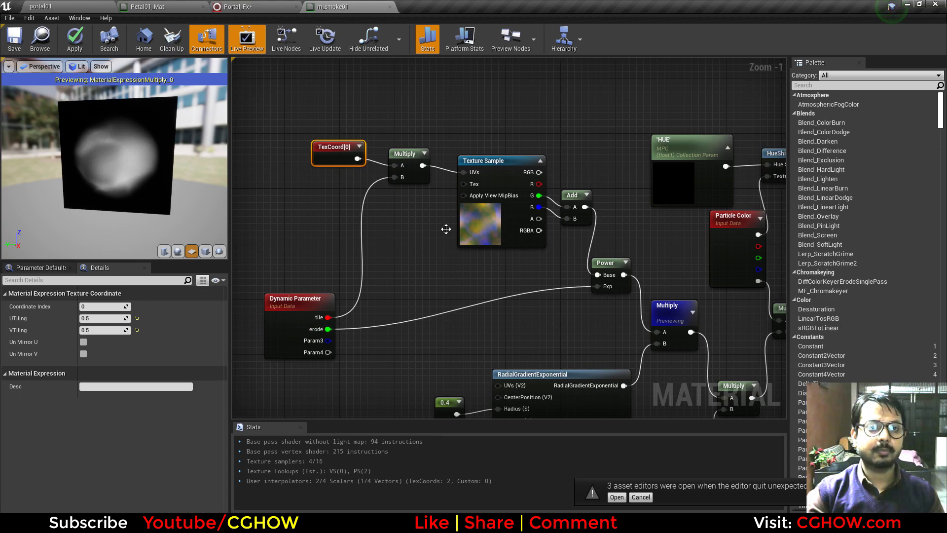
- Close m_smoke01 without applying the changes and examine smoke's tile range and erode curve in Dynamic Material Parameters
{"action": "middle_click", "coordinate": [327, 4]}
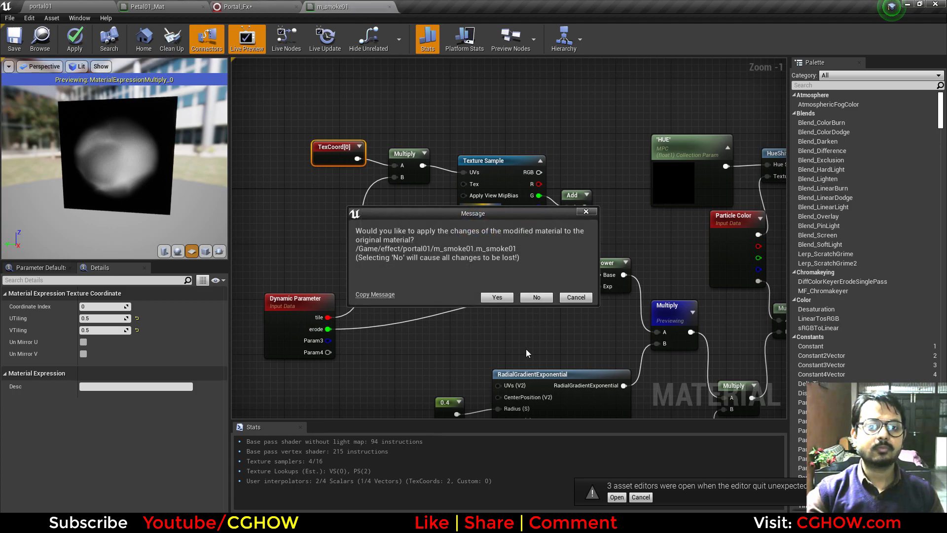
{"action": "left_click", "coordinate": [534, 297]}
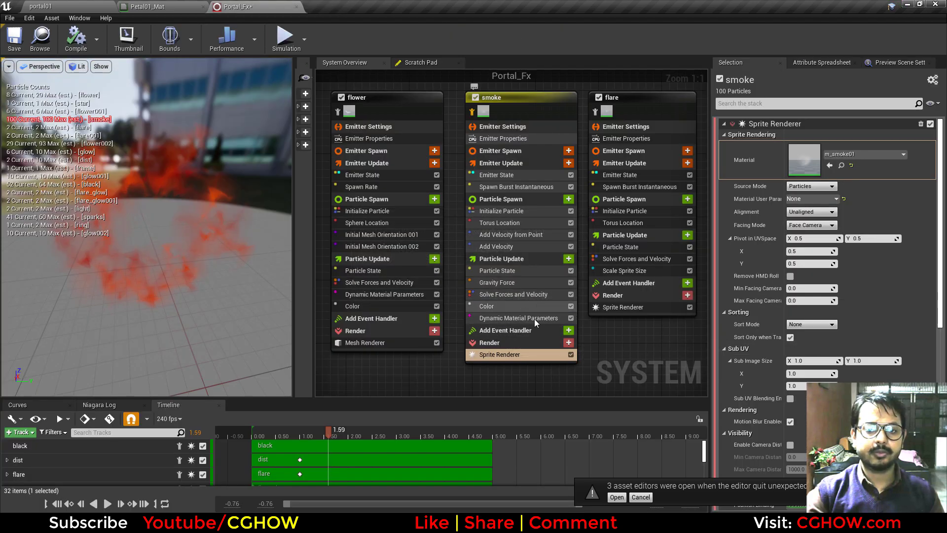
{"action": "left_click", "coordinate": [534, 318]}
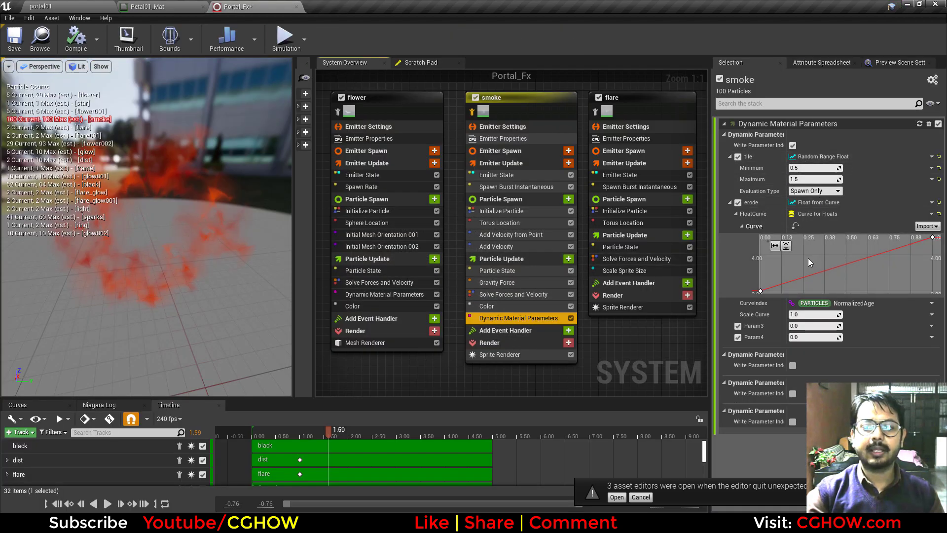
{"action": "left_click", "coordinate": [932, 238]}
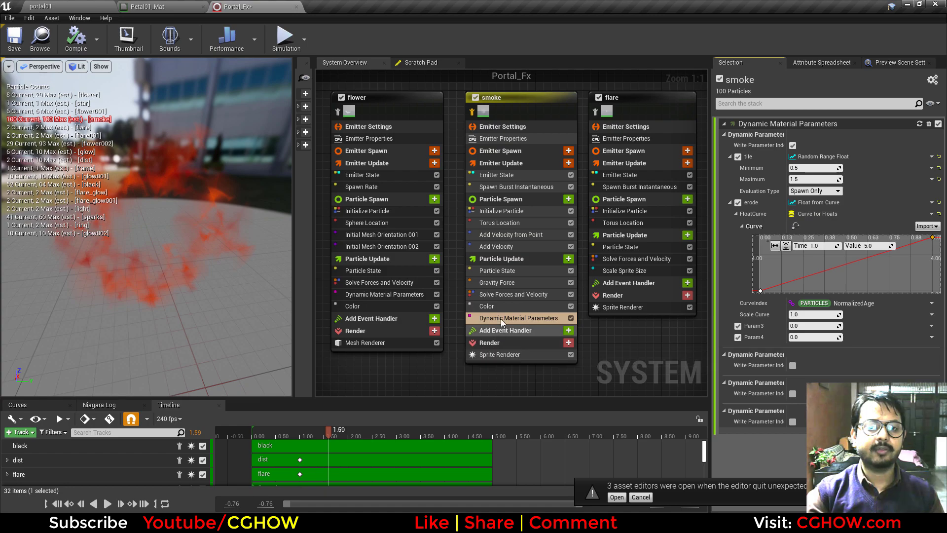
- Review smoke's Spawn Burst Instantaneous, Initialize Particle and Torus Location settings, scrubbing the timeline to 1.78
{"action": "left_click", "coordinate": [515, 187]}
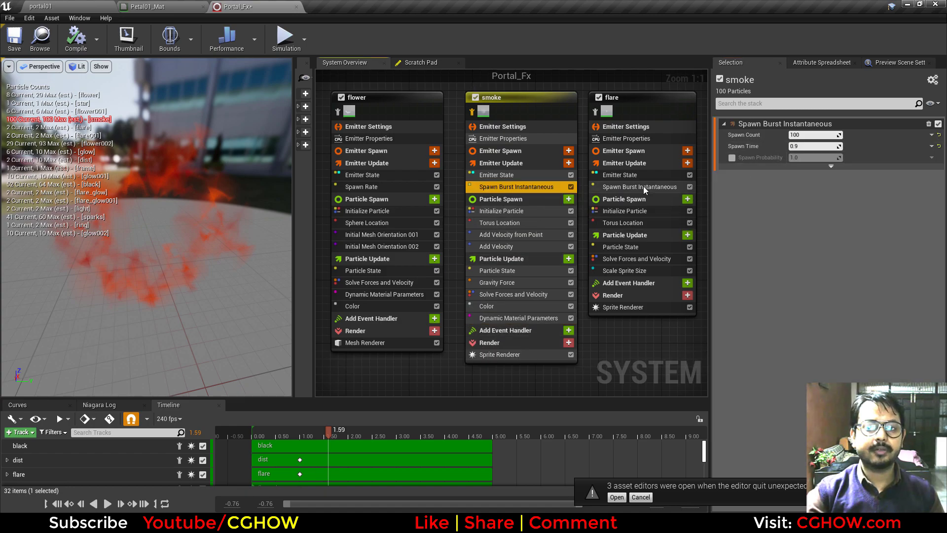
{"action": "left_click", "coordinate": [505, 211]}
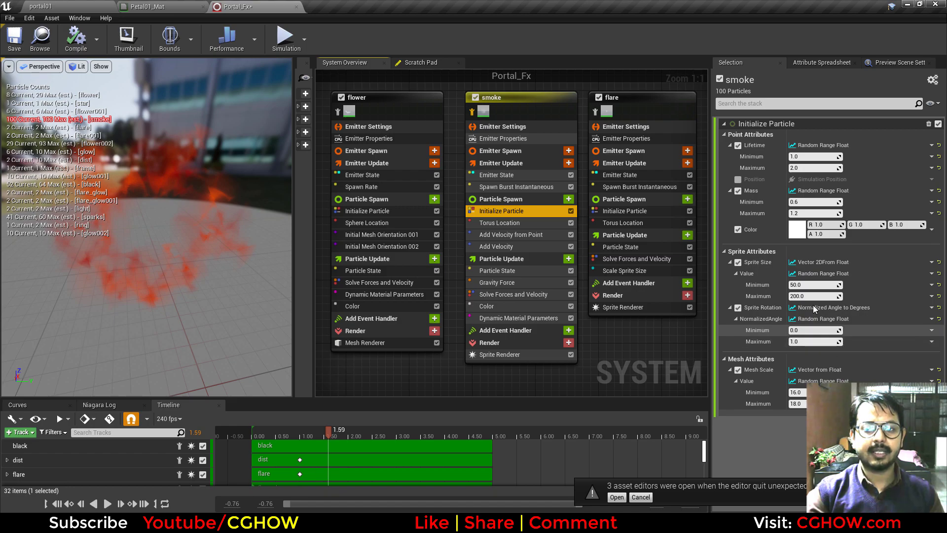
{"action": "left_click", "coordinate": [499, 224]}
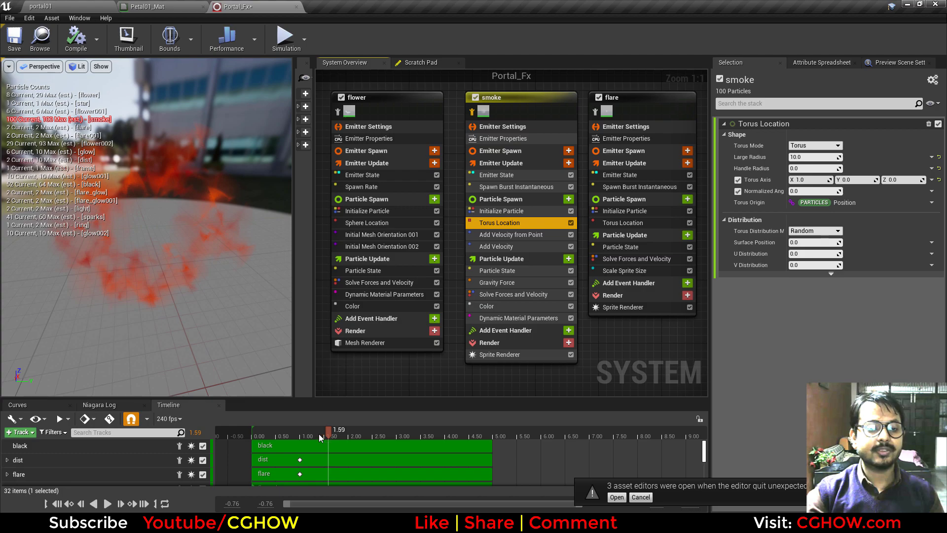
{"action": "left_click_drag", "start_coordinate": [319, 433], "coordinate": [339, 437]}
- Review smoke's Add Velocity from Point, Add Velocity and Color settings, scrubbing the timeline to 1.90
{"action": "left_click", "coordinate": [522, 234]}
{"action": "left_click", "coordinate": [511, 246]}
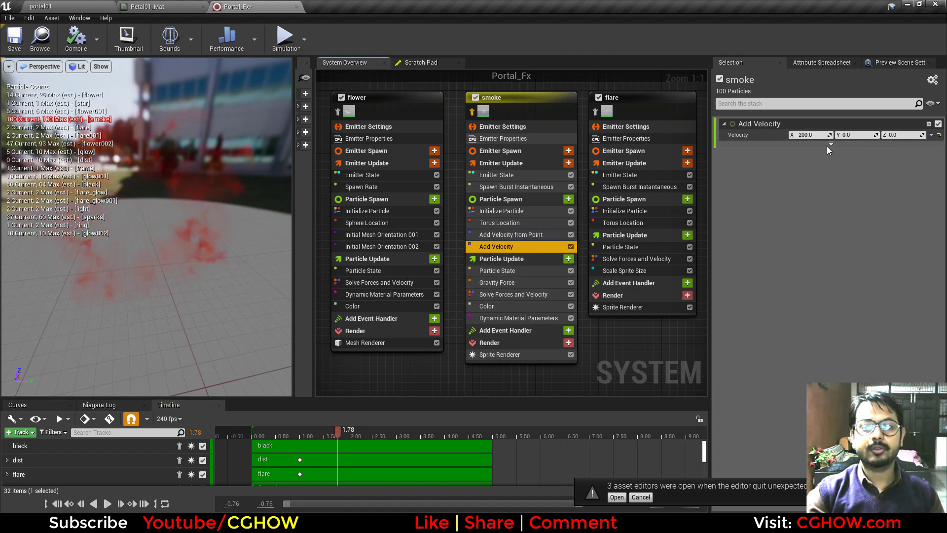
{"action": "left_click_drag", "start_coordinate": [195, 263], "coordinate": [207, 326]}
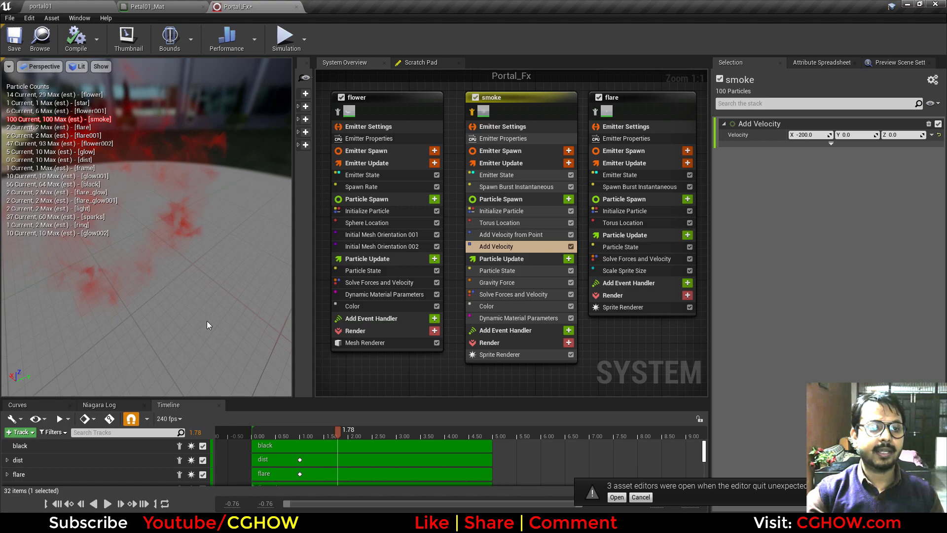
{"action": "left_click_drag", "start_coordinate": [259, 438], "coordinate": [343, 429]}
{"action": "left_click", "coordinate": [504, 304]}
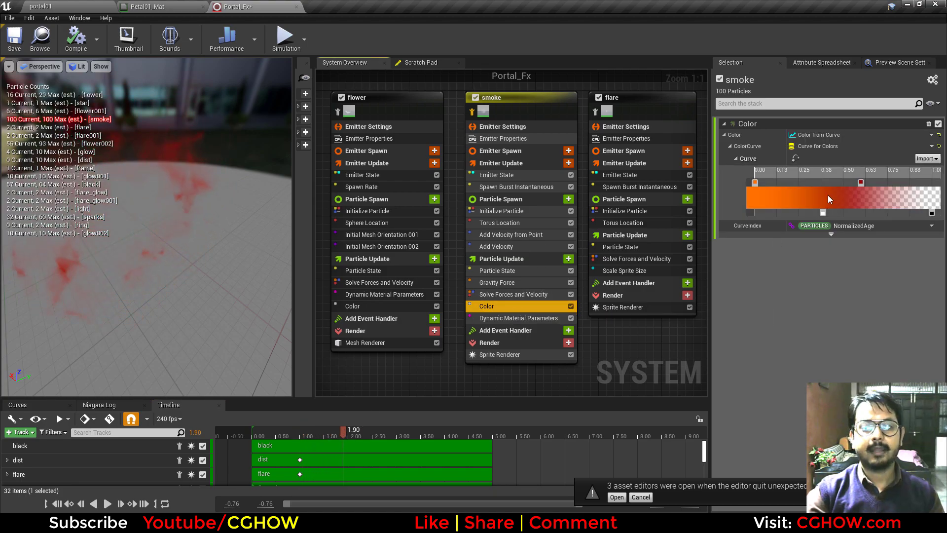
- Review smoke's Gravity Force and the erode curve's first key in Dynamic Material Parameters, scrubbing the timeline to 1.98
{"action": "left_click", "coordinate": [517, 284]}
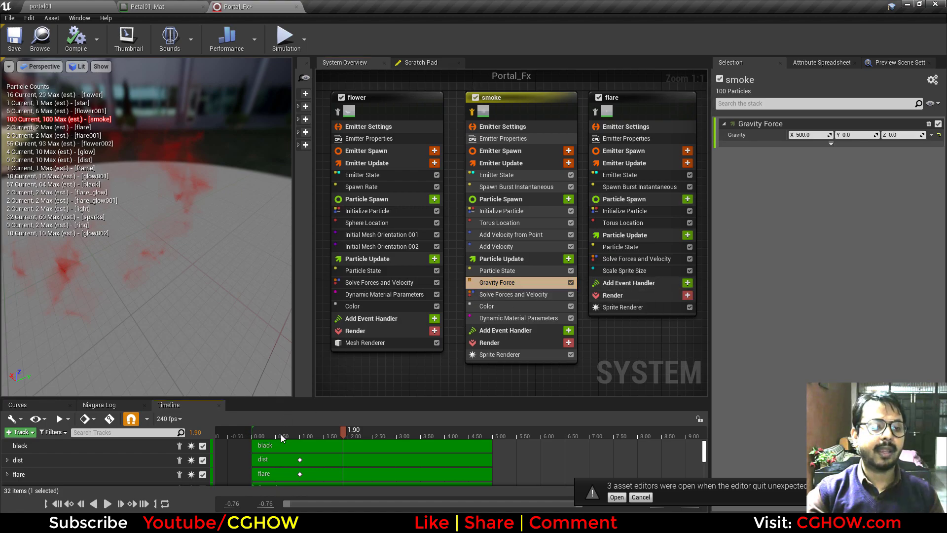
{"action": "left_click_drag", "start_coordinate": [282, 438], "coordinate": [348, 438]}
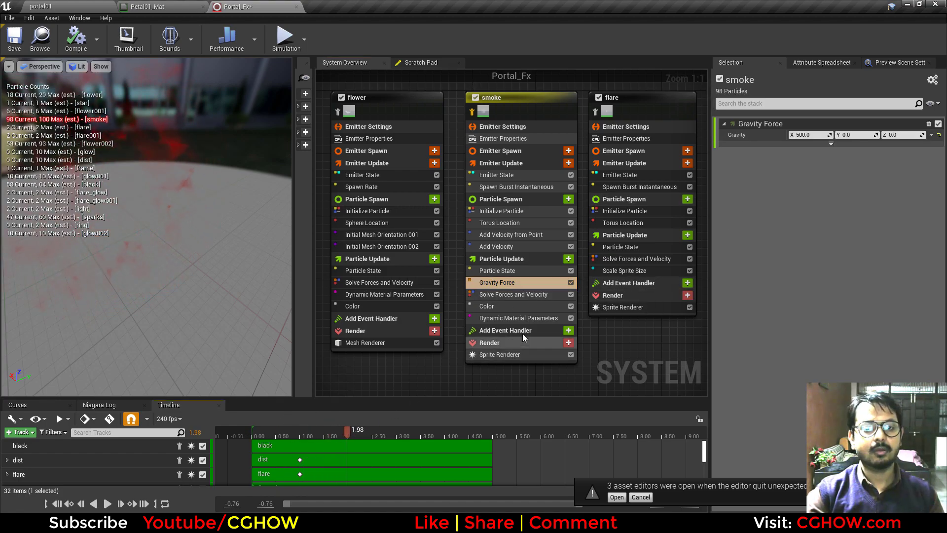
{"action": "left_click", "coordinate": [523, 320]}
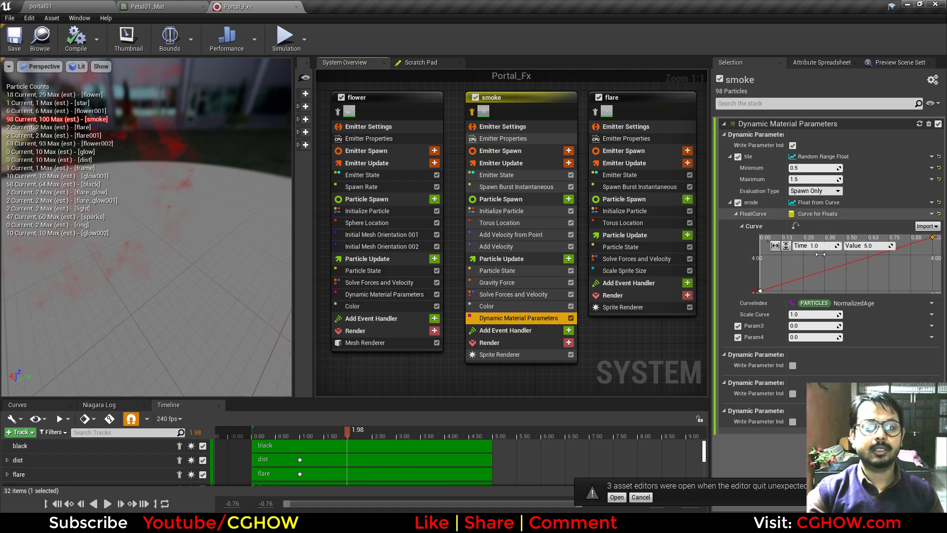
{"action": "left_click", "coordinate": [760, 290]}
- Isolate the flare emitter and examine its flash up close in the preview
{"action": "right_click_drag", "start_coordinate": [683, 350], "coordinate": [481, 406]}
{"action": "left_click", "coordinate": [393, 166]}
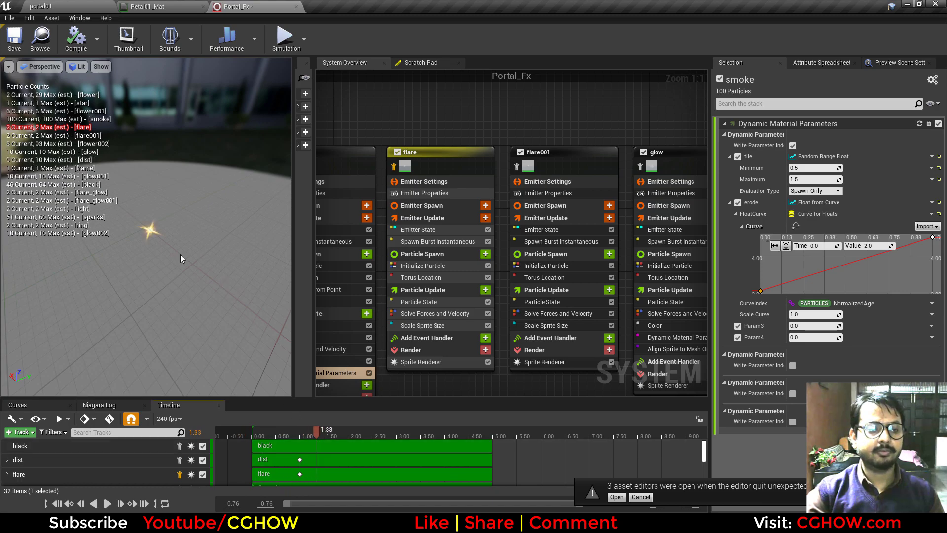
{"action": "left_click_drag", "start_coordinate": [179, 253], "coordinate": [140, 247]}
{"action": "right_click_drag", "start_coordinate": [140, 247], "coordinate": [140, 291]}
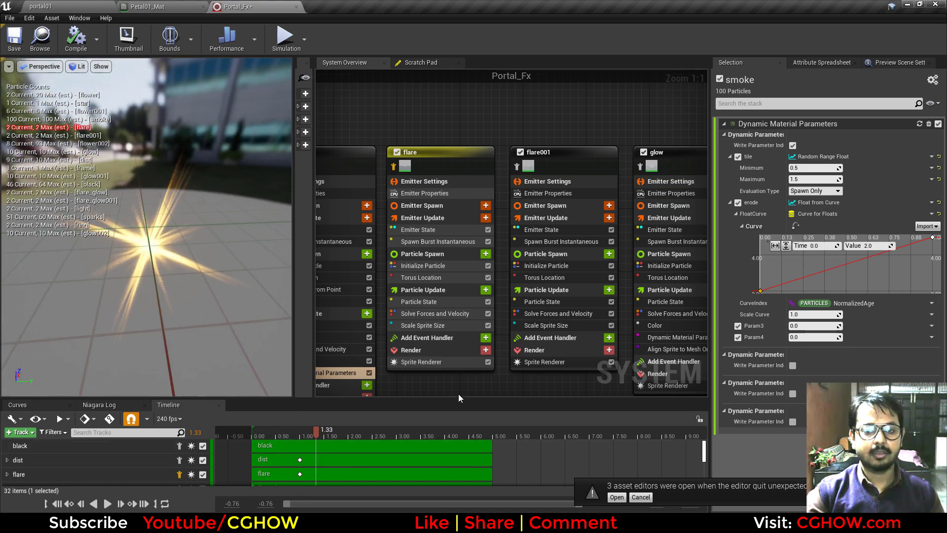
- Open M_Flash01 from flare's Sprite Renderer, examine its Texture Sample and the T_Flash01 texture, and close both assets
{"action": "right_click_drag", "start_coordinate": [458, 394], "coordinate": [505, 362]}
{"action": "left_click", "coordinate": [469, 330]}
{"action": "double_click", "coordinate": [815, 168]}
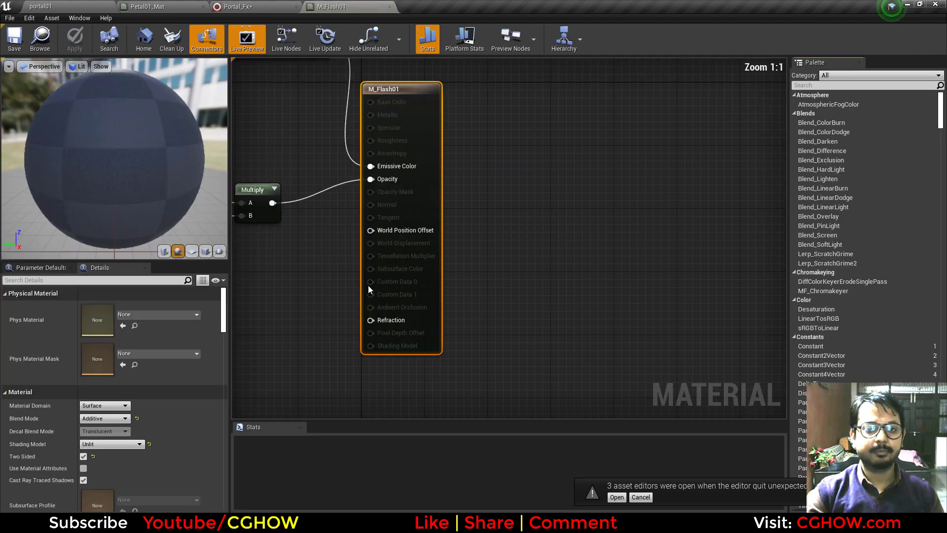
{"action": "left_click", "coordinate": [474, 309]}
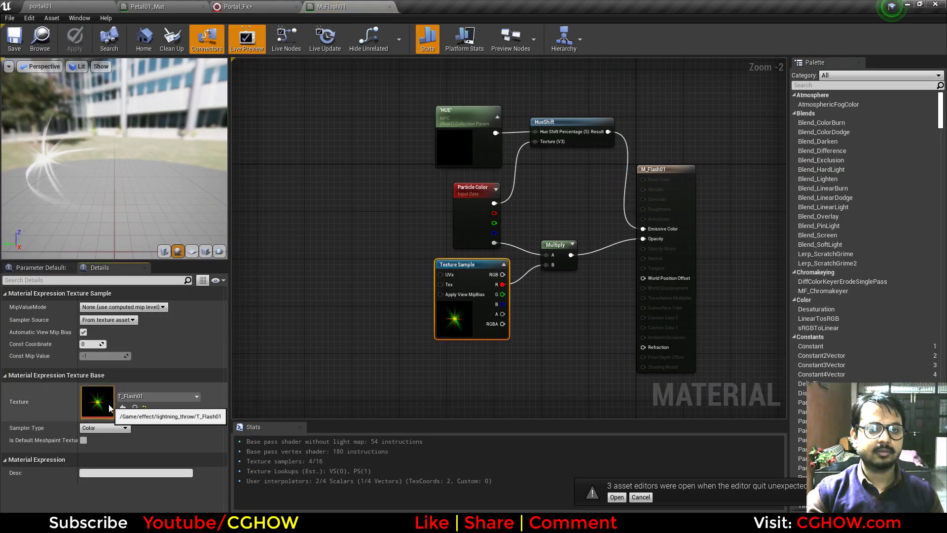
{"action": "double_click", "coordinate": [97, 402]}
{"action": "left_click", "coordinate": [371, 8]}
{"action": "left_click", "coordinate": [389, 7]}
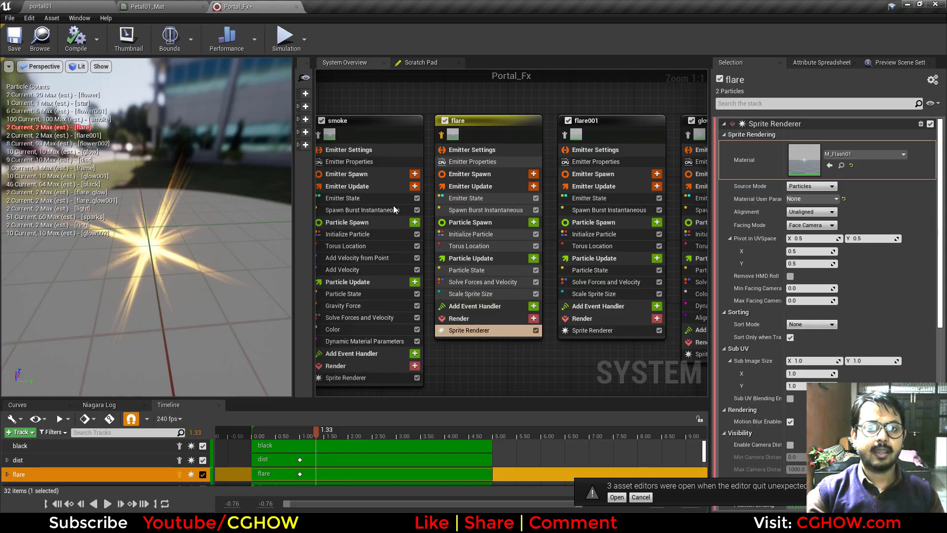
- Review flare's Spawn Burst Instantaneous, Initialize Particle and Scale Sprite Size settings, scrubbing the timeline to 3.84
{"action": "left_click", "coordinate": [481, 210]}
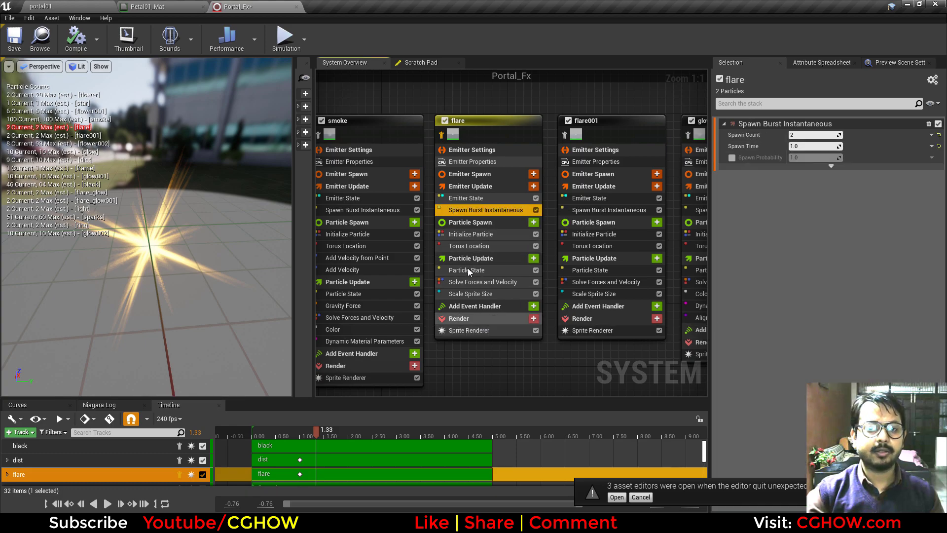
{"action": "left_click", "coordinate": [471, 234]}
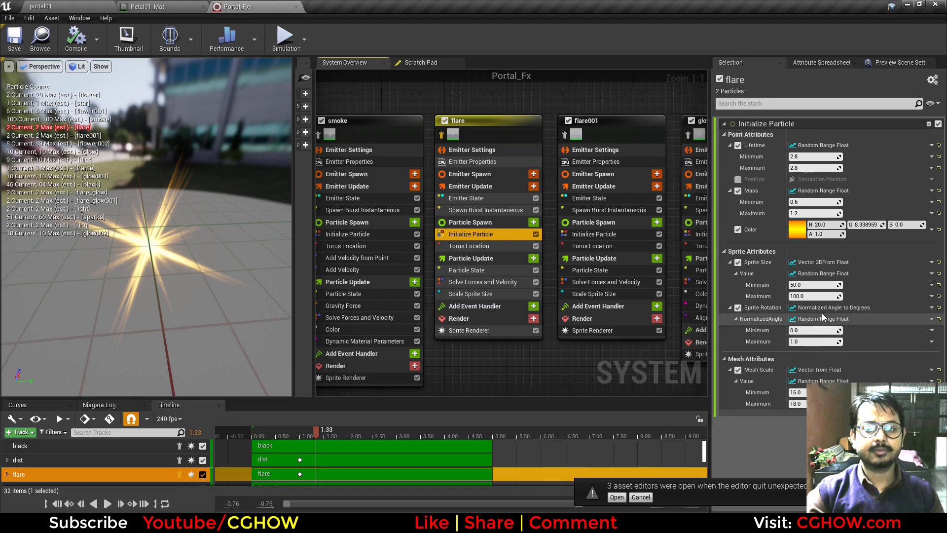
{"action": "left_click", "coordinate": [469, 294]}
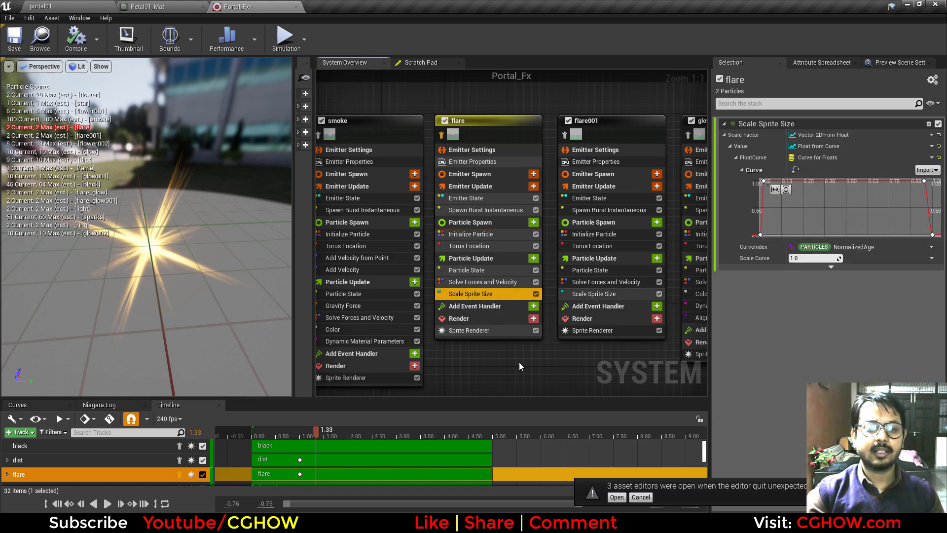
{"action": "left_click_drag", "start_coordinate": [317, 430], "coordinate": [437, 429]}
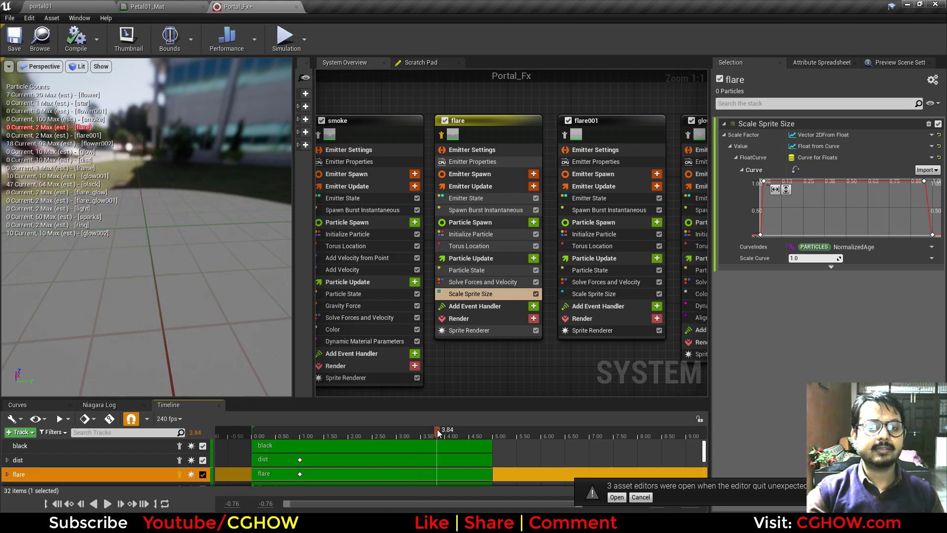
- Isolate the flare001 emitter and scrub the timeline to 1.49 to examine its streaks
{"action": "right_click_drag", "start_coordinate": [525, 337], "coordinate": [426, 340]}
{"action": "left_click", "coordinate": [460, 151]}
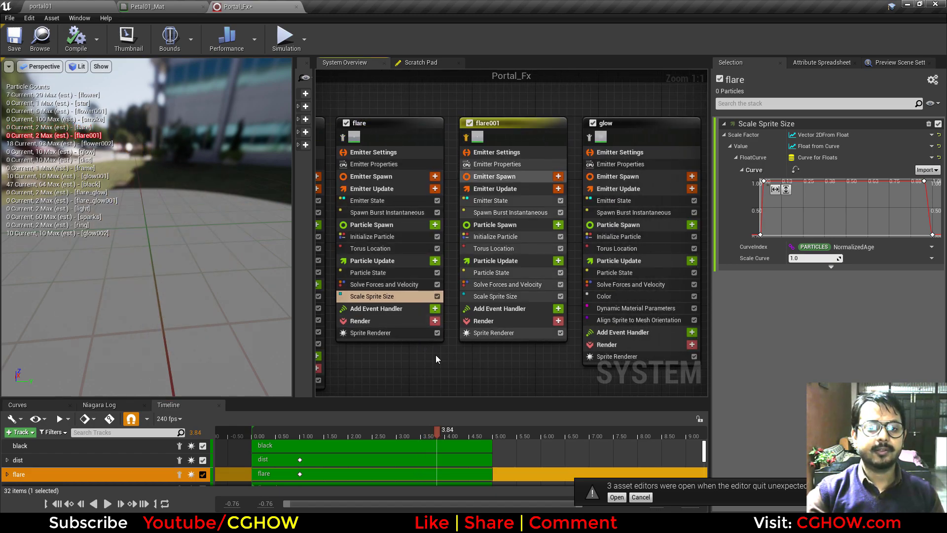
{"action": "left_click_drag", "start_coordinate": [362, 429], "coordinate": [324, 436]}
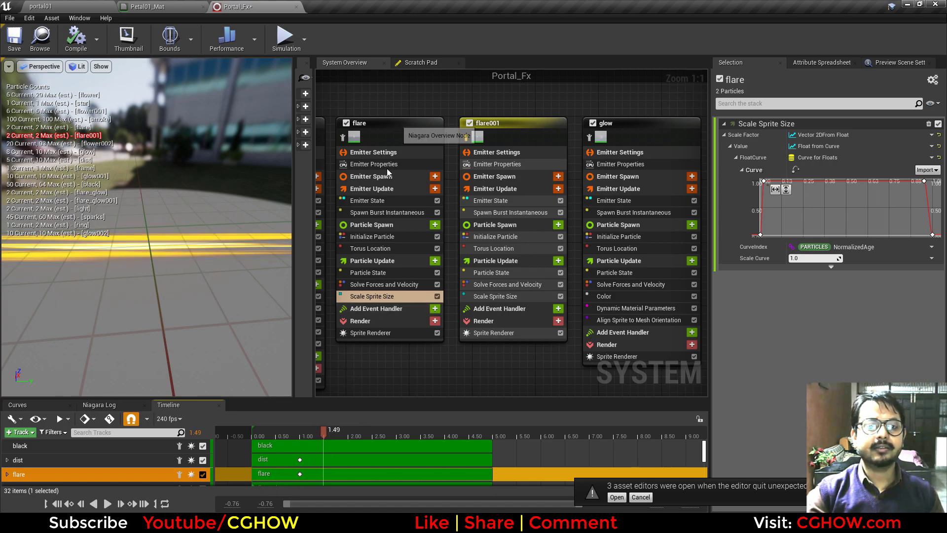
- Open M_Flare01 from flare001's Sprite Renderer, preview it on a plane, and examine the Texture Sample feeding Add's B input
{"action": "left_click", "coordinate": [491, 335]}
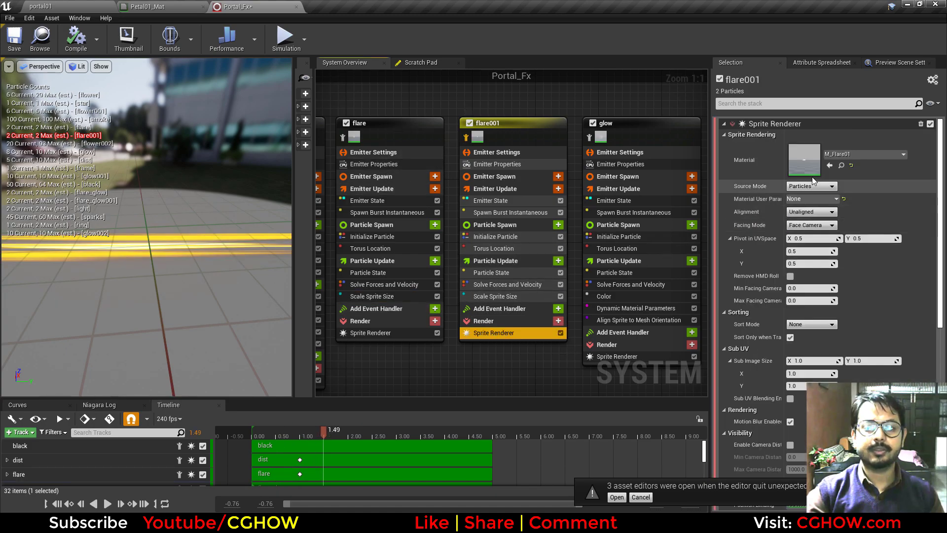
{"action": "double_click", "coordinate": [806, 163]}
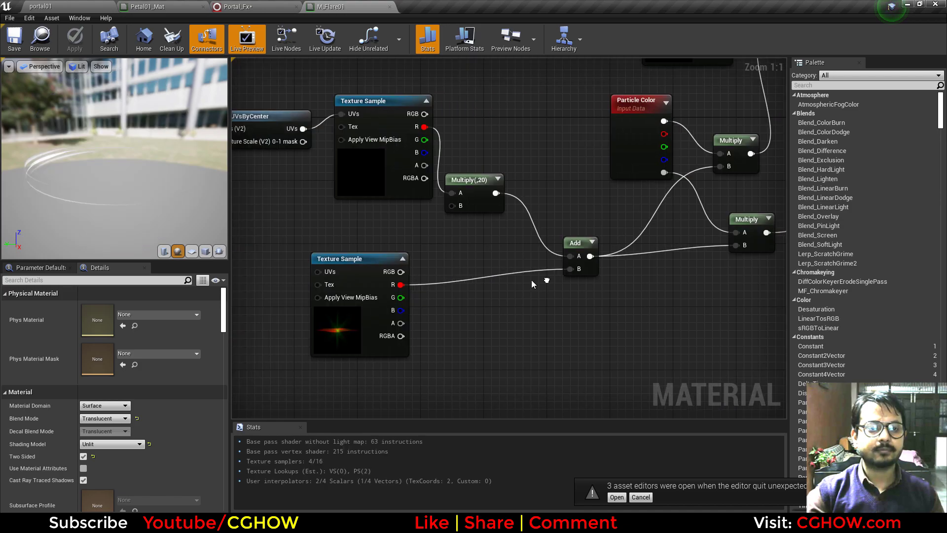
{"action": "left_click", "coordinate": [192, 251]}
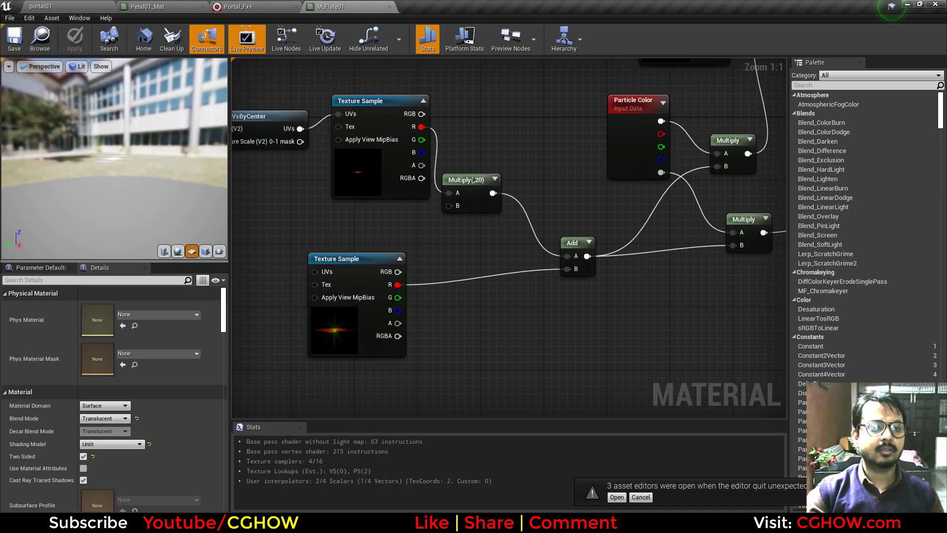
{"action": "right_click_drag", "start_coordinate": [375, 351], "coordinate": [435, 329]}
{"action": "left_click", "coordinate": [398, 308]}
- Open the T_Flare01 texture, view its red and green channels separately, restore both channels, and close it
{"action": "double_click", "coordinate": [96, 409]}
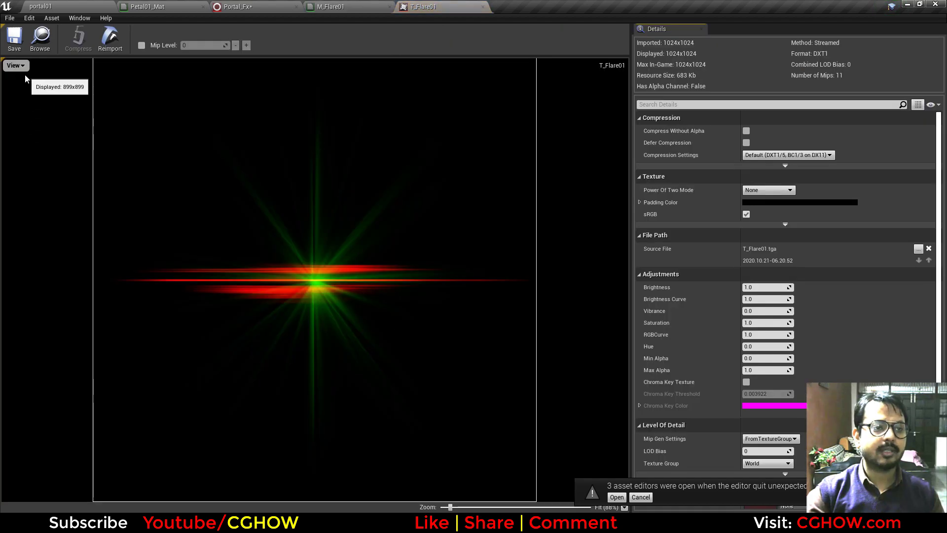
{"action": "left_click", "coordinate": [15, 65]}
{"action": "left_click", "coordinate": [6, 98]}
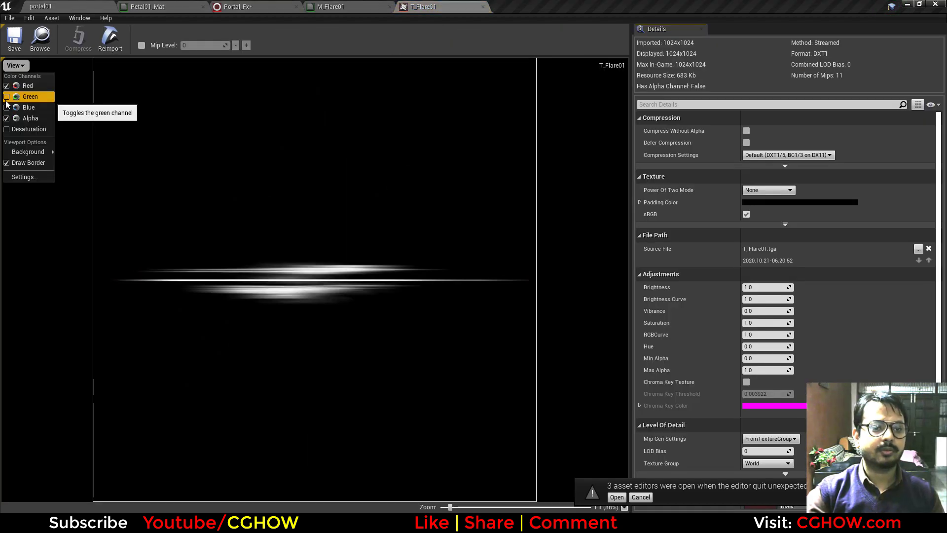
{"action": "left_click", "coordinate": [6, 96]}
{"action": "left_click", "coordinate": [6, 85]}
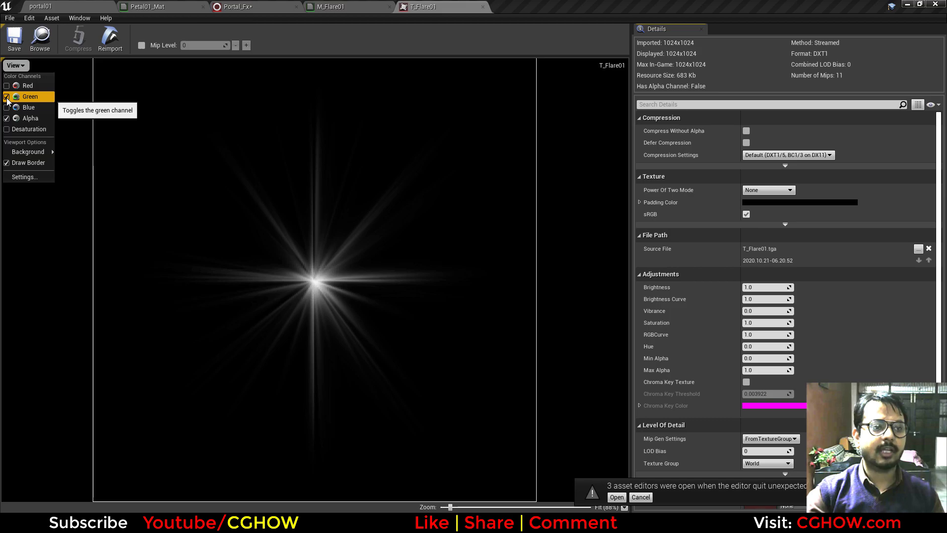
{"action": "left_click", "coordinate": [6, 96]}
{"action": "left_click", "coordinate": [6, 85]}
{"action": "left_click", "coordinate": [482, 6]}
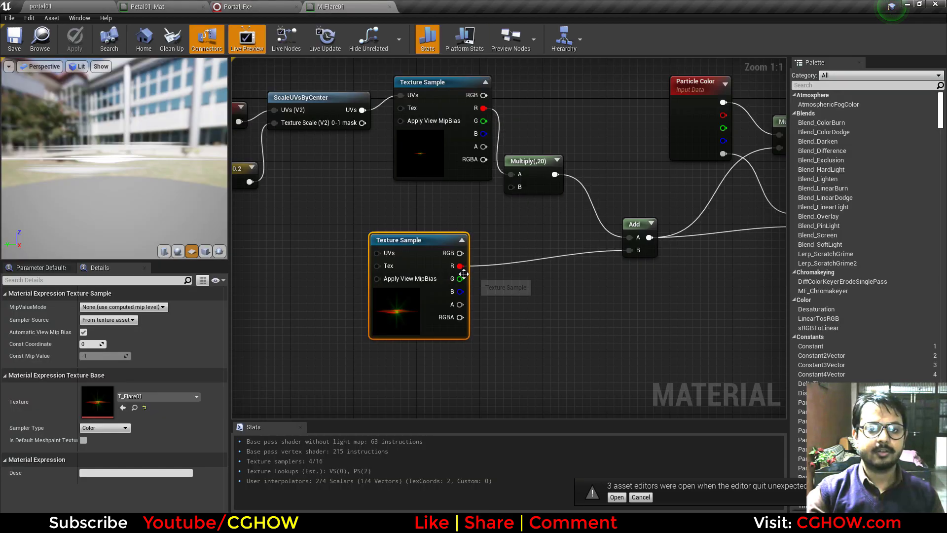
- Close M_Flare01, scrub the timeline to 4.02 to watch flare001, and review its Spawn Burst Instantaneous settings
{"action": "left_click", "coordinate": [389, 6]}
{"action": "scroll", "coordinate": [224, 214], "scroll_direction": "down", "scroll_amount": 5}
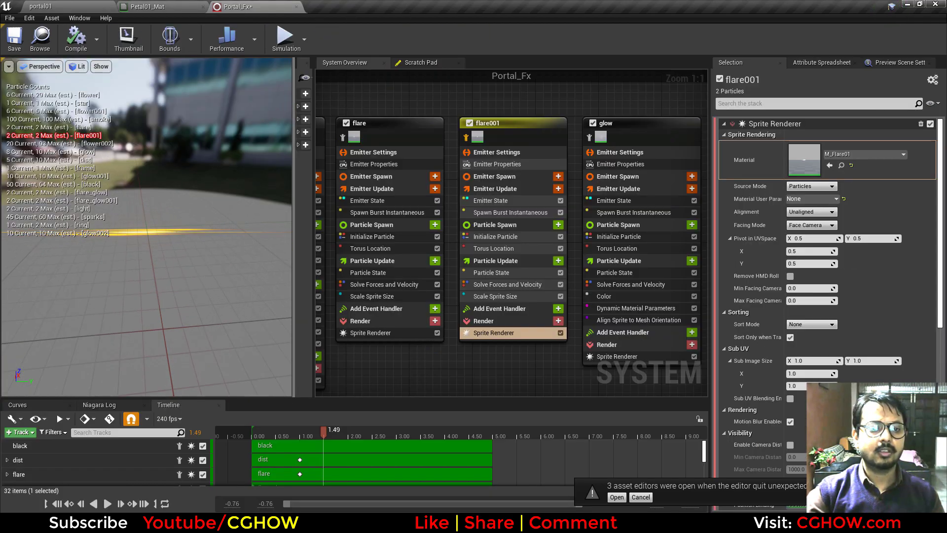
{"action": "mouse_move", "coordinate": [312, 432]}
{"action": "left_mouse_down"}
{"action": "mouse_move", "coordinate": [274, 434]}
{"action": "mouse_move", "coordinate": [446, 434]}
{"action": "left_mouse_up"}
{"action": "left_click", "coordinate": [511, 201]}
{"action": "left_click", "coordinate": [516, 212]}
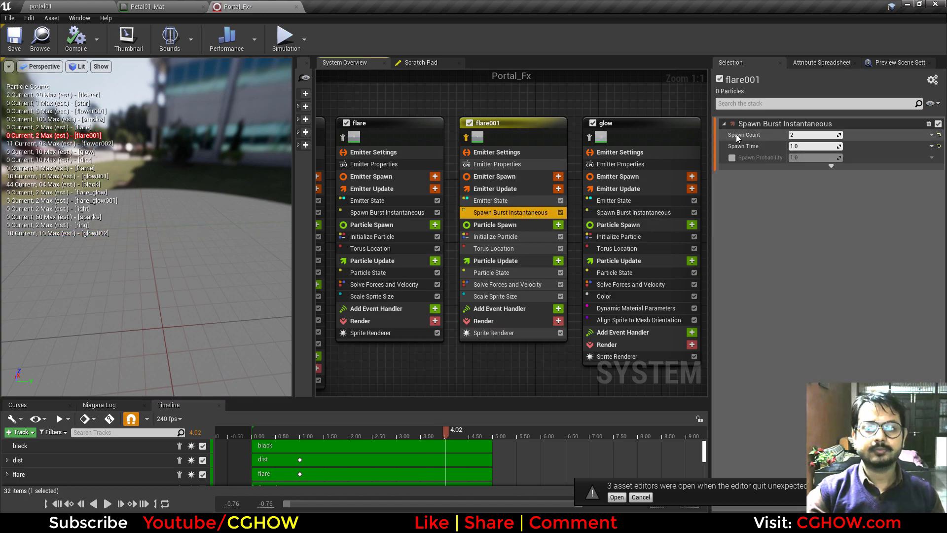
- Isolate the glow emitter and scrub the timeline to 0.68 to examine when it emits
{"action": "right_click_drag", "start_coordinate": [609, 145], "coordinate": [459, 150]}
{"action": "left_click", "coordinate": [441, 143]}
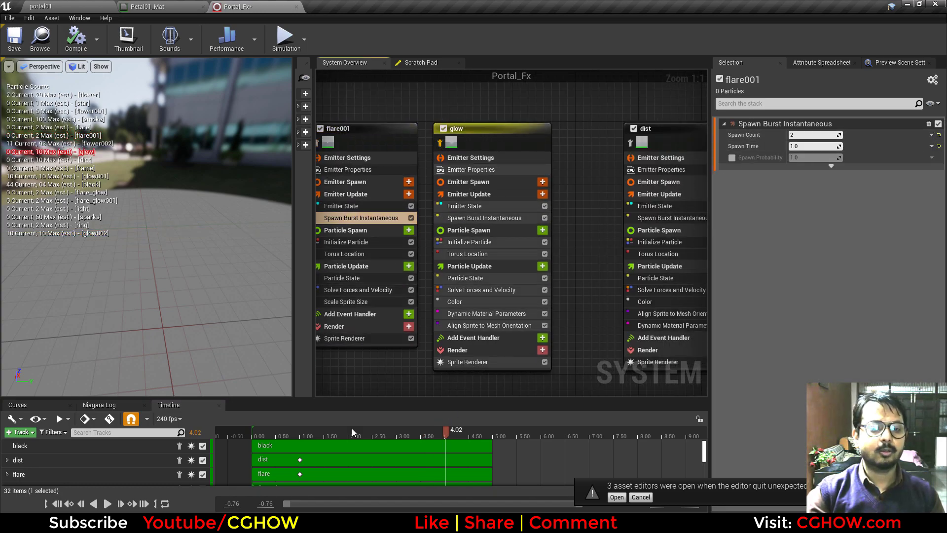
{"action": "left_click_drag", "start_coordinate": [318, 445], "coordinate": [336, 451]}
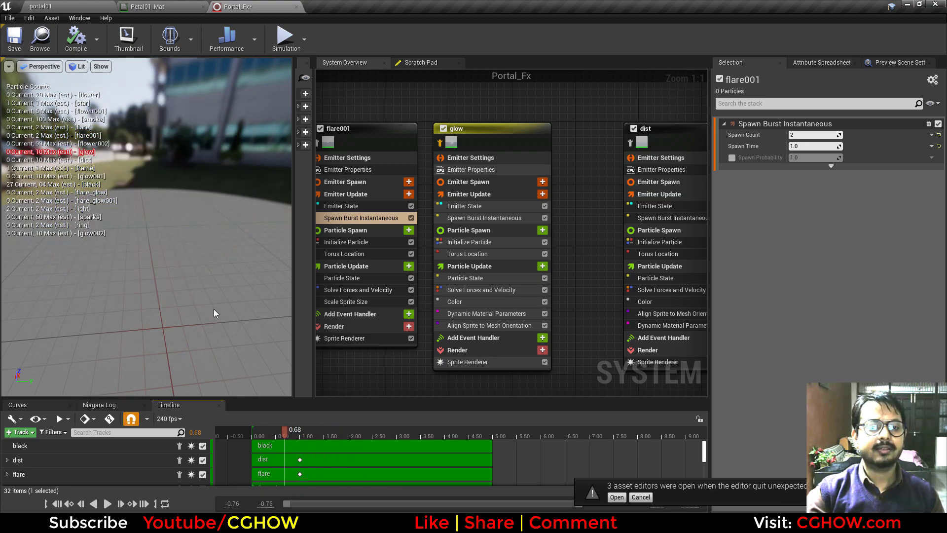
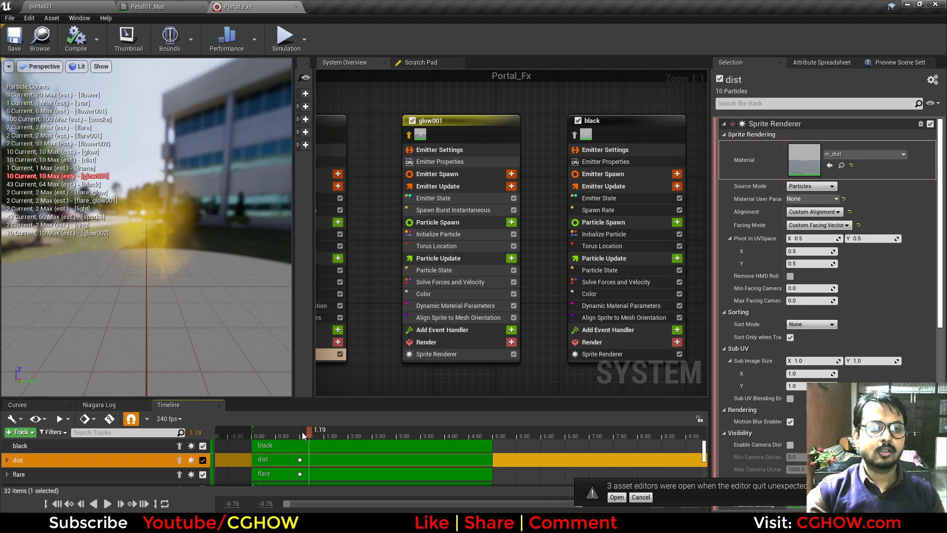
- Review glow001's Color curve with its advanced options expanded, scrubbing the timeline to 1.32
{"action": "right_click_drag", "start_coordinate": [348, 384], "coordinate": [364, 371]}
{"action": "left_click", "coordinate": [436, 281]}
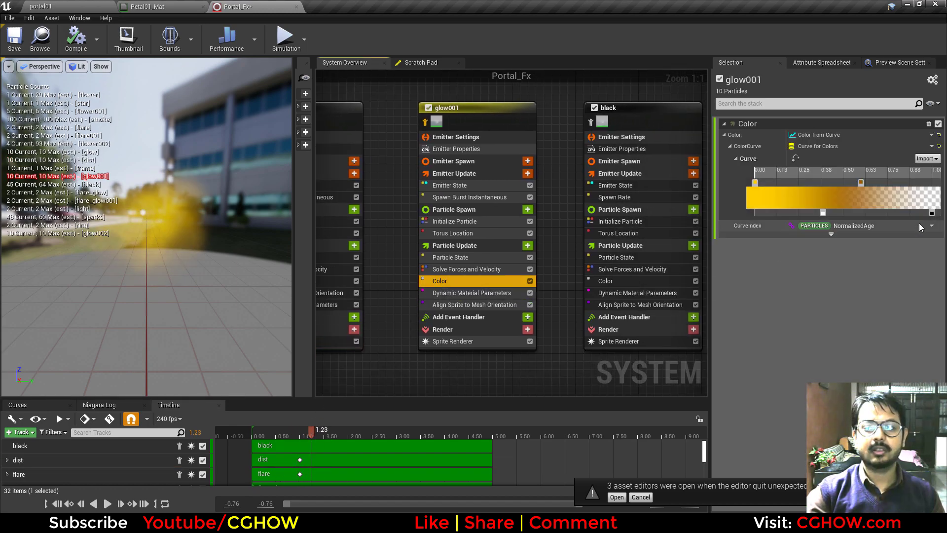
{"action": "left_click", "coordinate": [859, 235]}
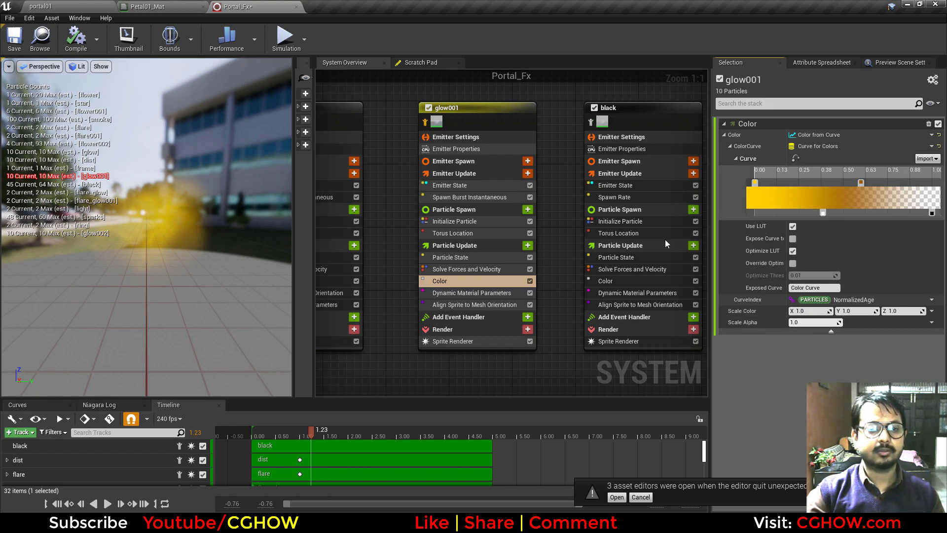
{"action": "left_click_drag", "start_coordinate": [298, 432], "coordinate": [316, 434]}
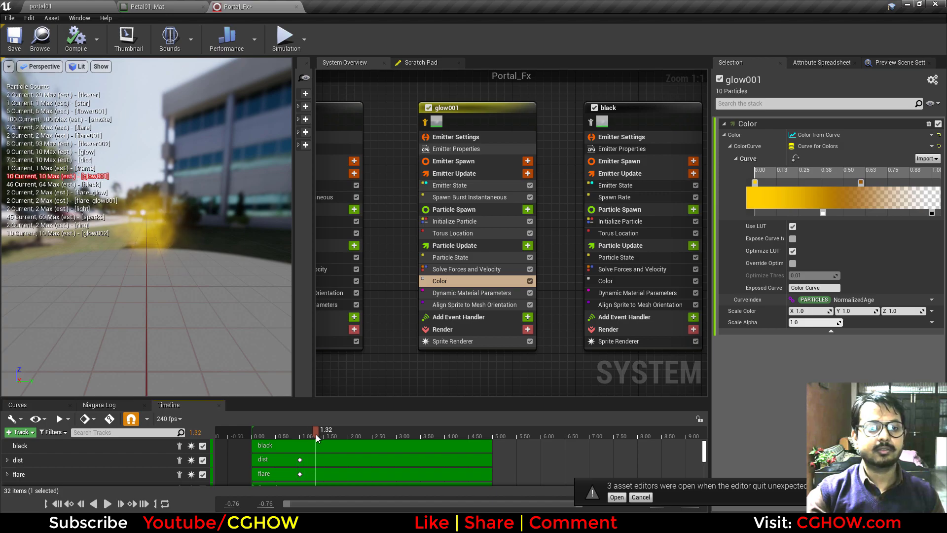
- Isolate the black emitter and scrub the timeline to 1.44 to examine its dark smoke
{"action": "right_click_drag", "start_coordinate": [552, 161], "coordinate": [383, 180]}
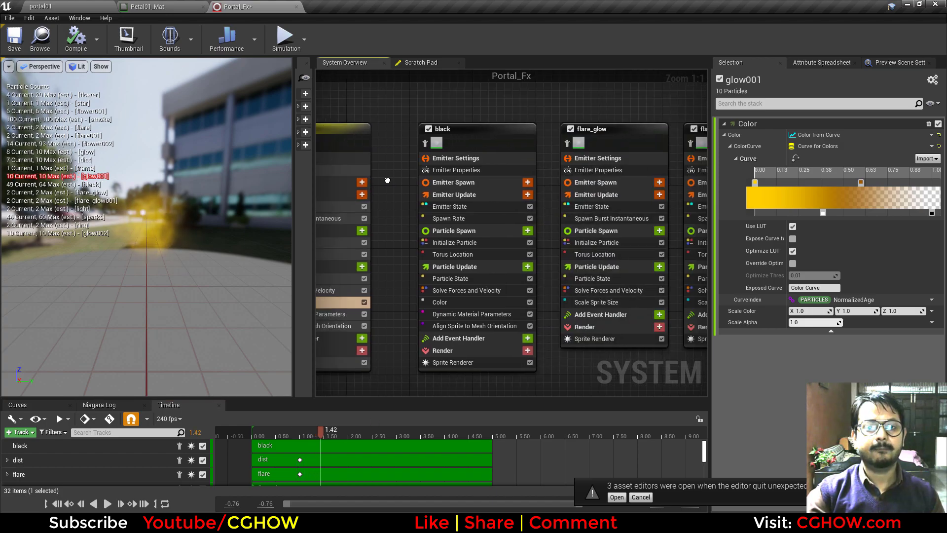
{"action": "left_click", "coordinate": [421, 143]}
{"action": "left_click_drag", "start_coordinate": [308, 433], "coordinate": [342, 436]}
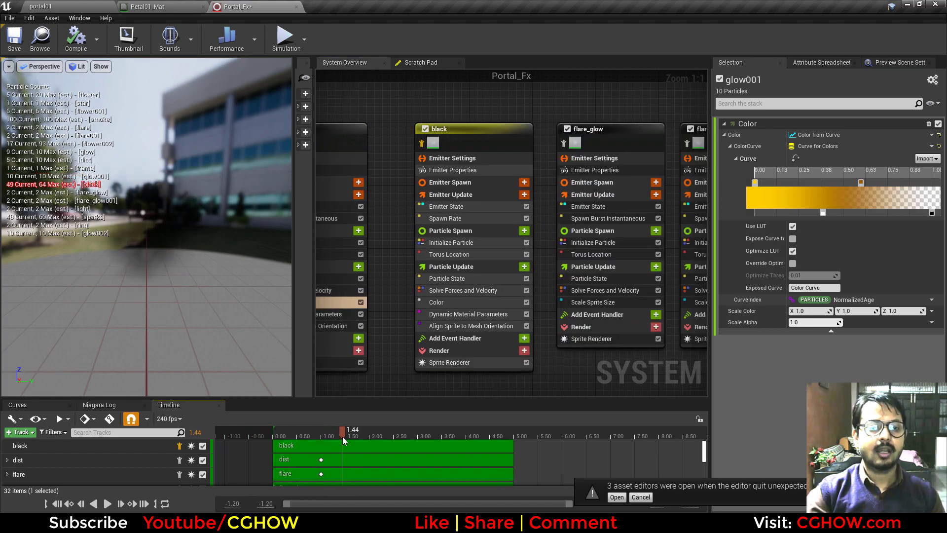
- Review the black emitter's Sprite Renderer material and its Color curve
{"action": "right_click_drag", "start_coordinate": [403, 140], "coordinate": [511, 138]}
{"action": "right_click_drag", "start_coordinate": [490, 330], "coordinate": [406, 329]}
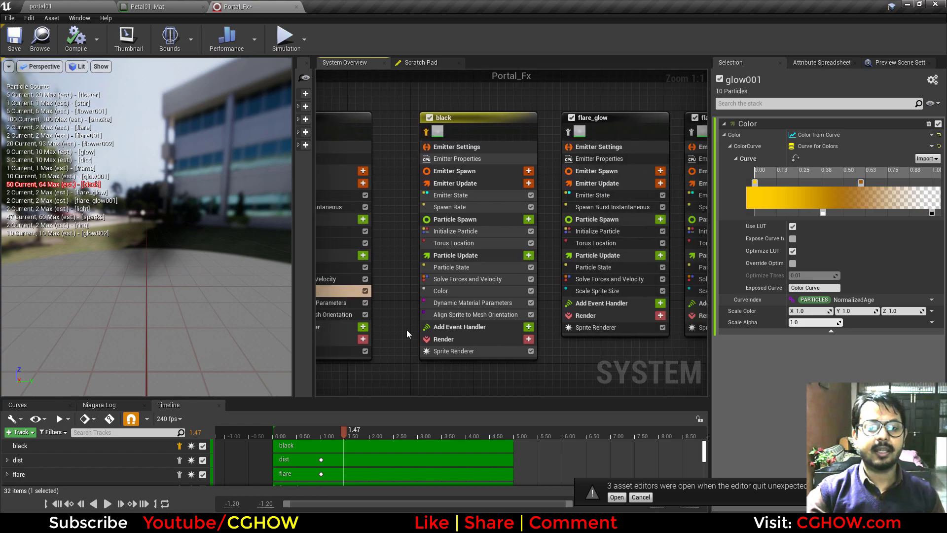
{"action": "left_click", "coordinate": [468, 350]}
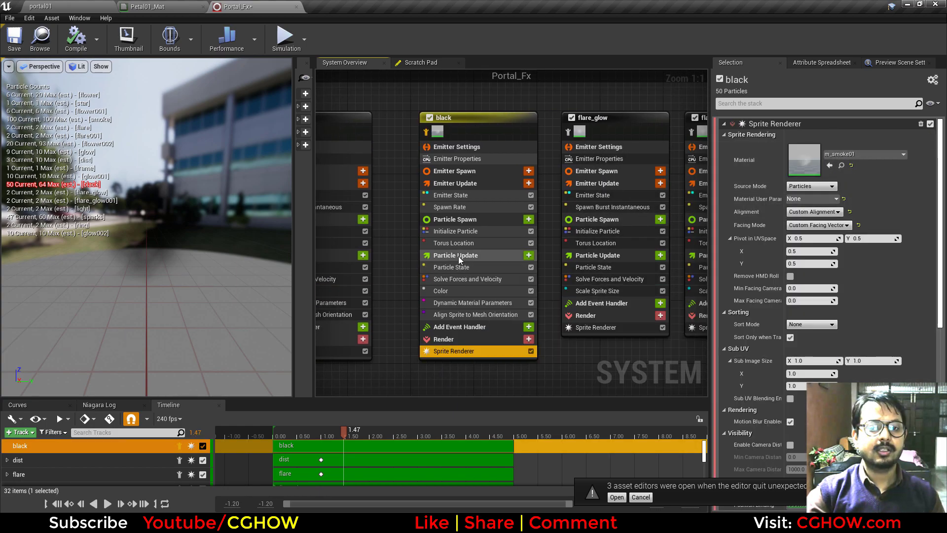
{"action": "left_click", "coordinate": [466, 290]}
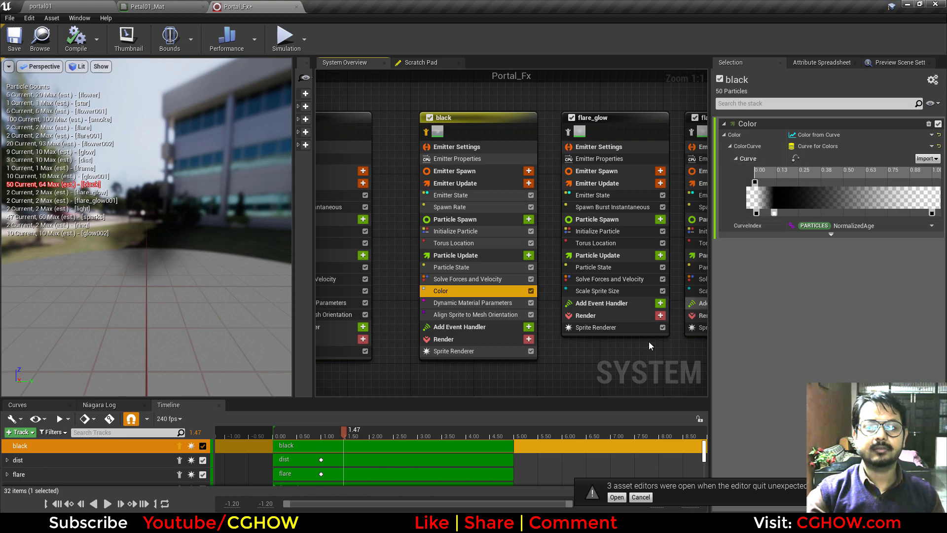
- Isolate the flare_glow emitter in the system preview
{"action": "right_click_drag", "start_coordinate": [573, 354], "coordinate": [401, 359]}
{"action": "left_click", "coordinate": [392, 138]}
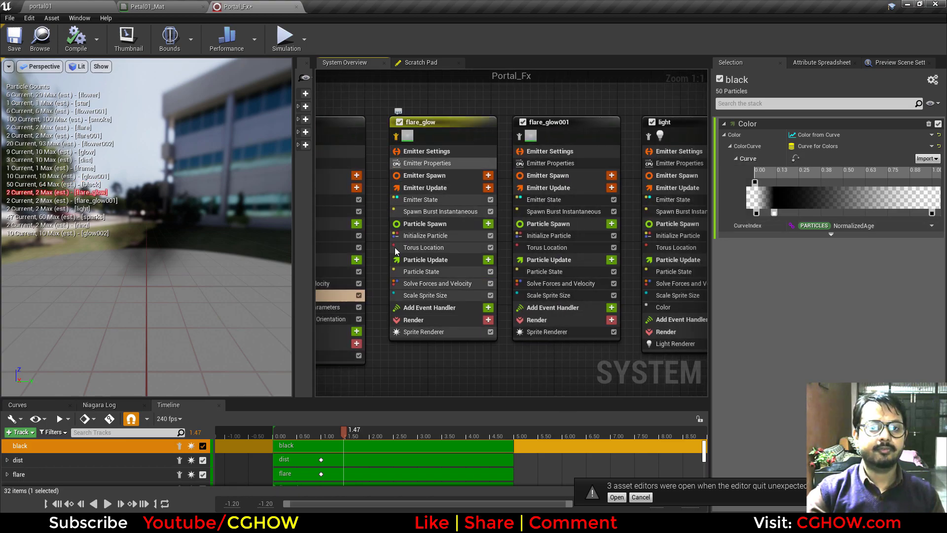
- Scrub the timeline to 1.43 and orbit the preview to examine the flare_glow emitter's glow
{"action": "left_click", "coordinate": [222, 440]}
{"action": "left_click_drag", "start_coordinate": [326, 445], "coordinate": [350, 445]}
{"action": "left_click_drag", "start_coordinate": [152, 223], "coordinate": [159, 277]}
{"action": "right_click_drag", "start_coordinate": [141, 252], "coordinate": [151, 232]}
{"action": "left_click_drag", "start_coordinate": [141, 252], "coordinate": [168, 232]}
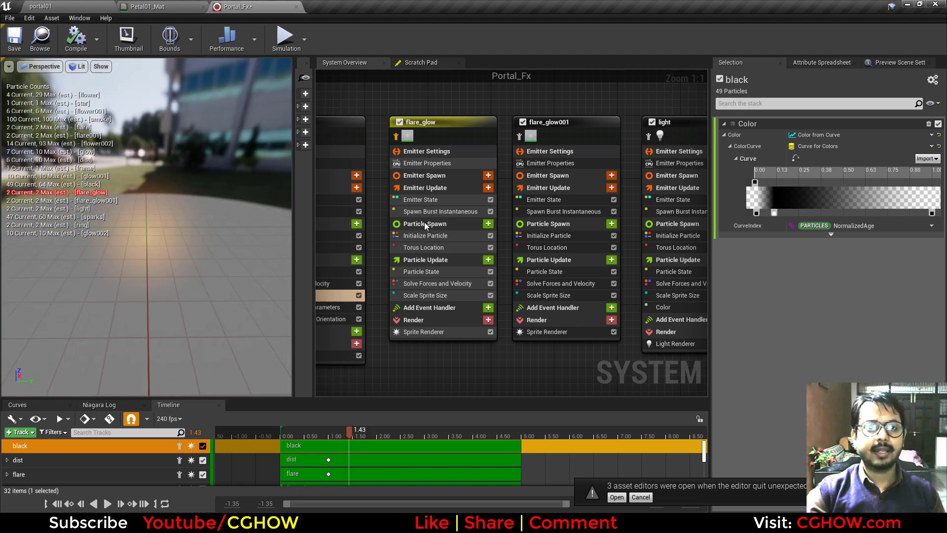
- Review flare_glow's Sprite Renderer material and Initialize Particle settings, scrubbing the timeline to 1.24
{"action": "left_click", "coordinate": [430, 331]}
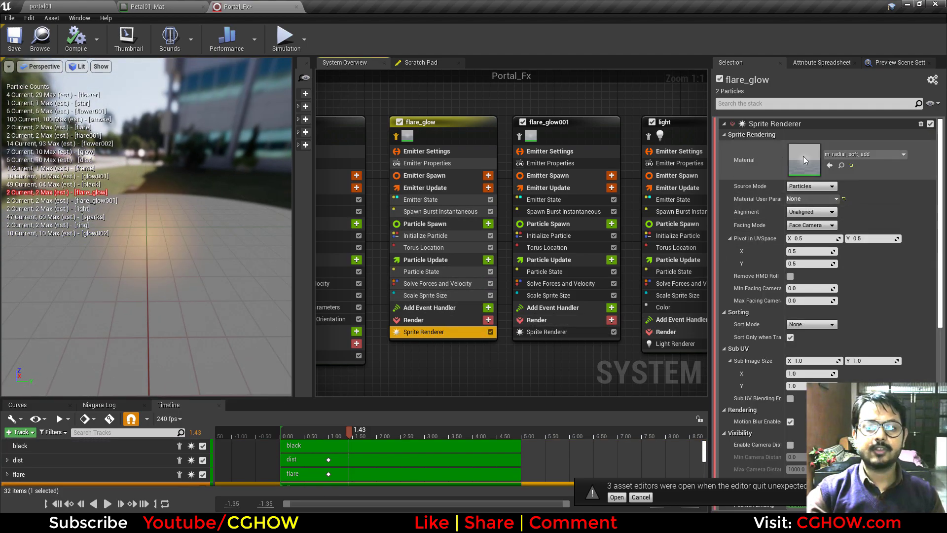
{"action": "left_click", "coordinate": [420, 235]}
{"action": "left_click", "coordinate": [286, 437]}
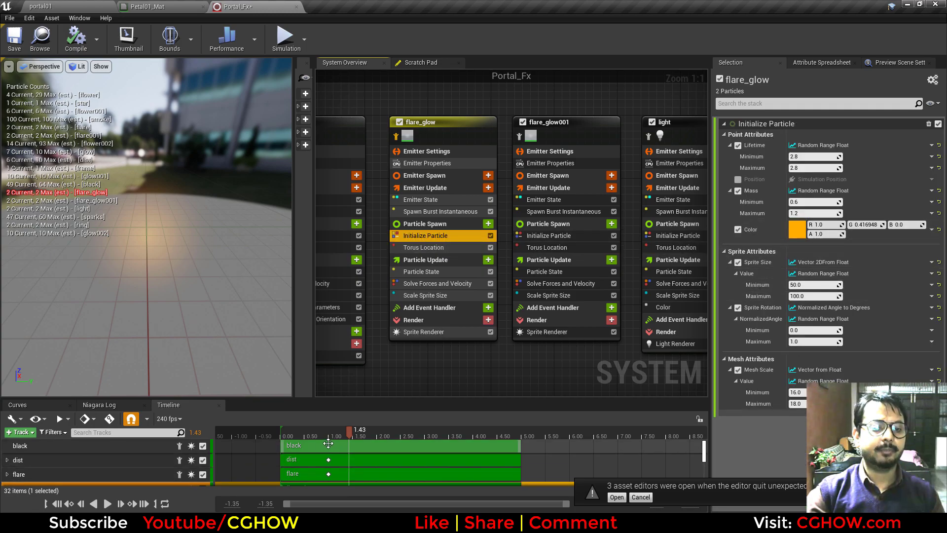
{"action": "left_click_drag", "start_coordinate": [318, 438], "coordinate": [342, 437]}
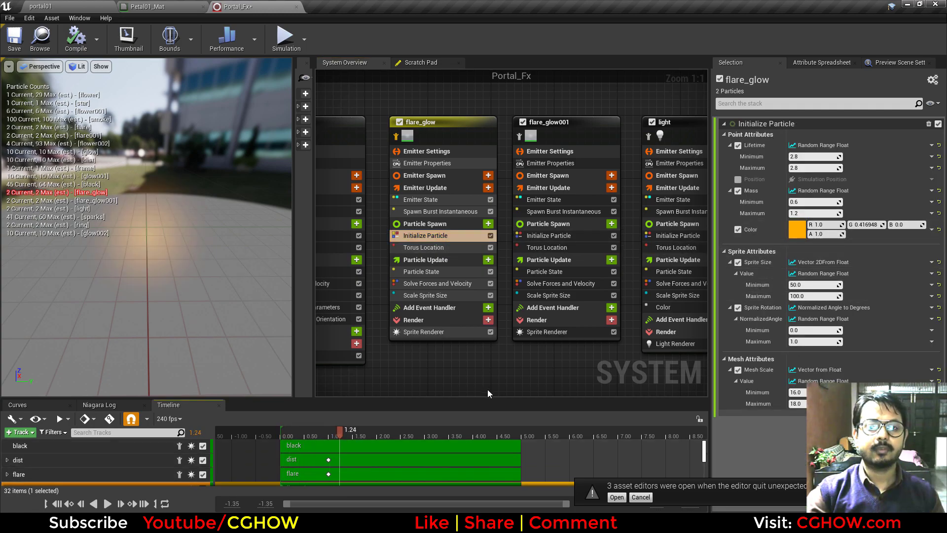
- Isolate the flare_glow001 emitter, scrub the timeline to 1.39 and review its Initialize Particle color and sprite size
{"action": "right_click_drag", "start_coordinate": [493, 372], "coordinate": [358, 377]}
{"action": "left_click", "coordinate": [383, 144]}
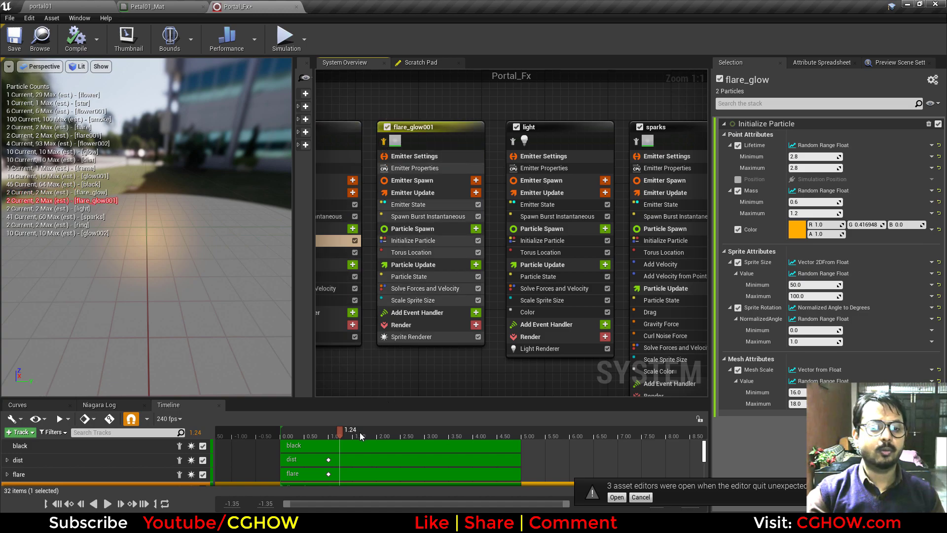
{"action": "mouse_move", "coordinate": [360, 432]}
{"action": "left_mouse_down"}
{"action": "mouse_move", "coordinate": [314, 435]}
{"action": "mouse_move", "coordinate": [348, 435]}
{"action": "left_mouse_up"}
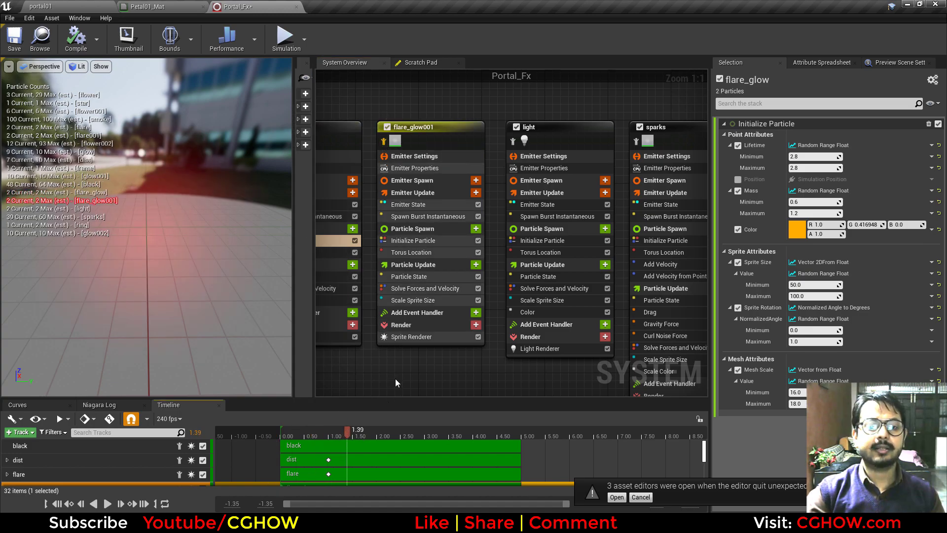
{"action": "right_click_drag", "start_coordinate": [396, 378], "coordinate": [444, 395]}
{"action": "left_click", "coordinate": [469, 258]}
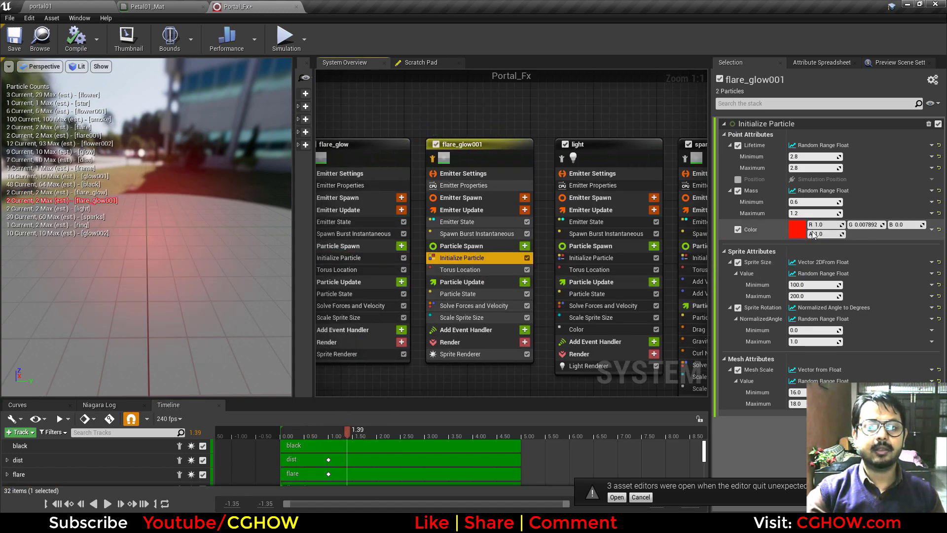
- Isolate the light emitter and play the portal01 level briefly to see the light it casts
{"action": "mouse_move", "coordinate": [358, 432]}
{"action": "left_mouse_down"}
{"action": "mouse_move", "coordinate": [316, 433]}
{"action": "mouse_move", "coordinate": [360, 439]}
{"action": "left_mouse_up"}
{"action": "right_click_drag", "start_coordinate": [550, 211], "coordinate": [440, 200]}
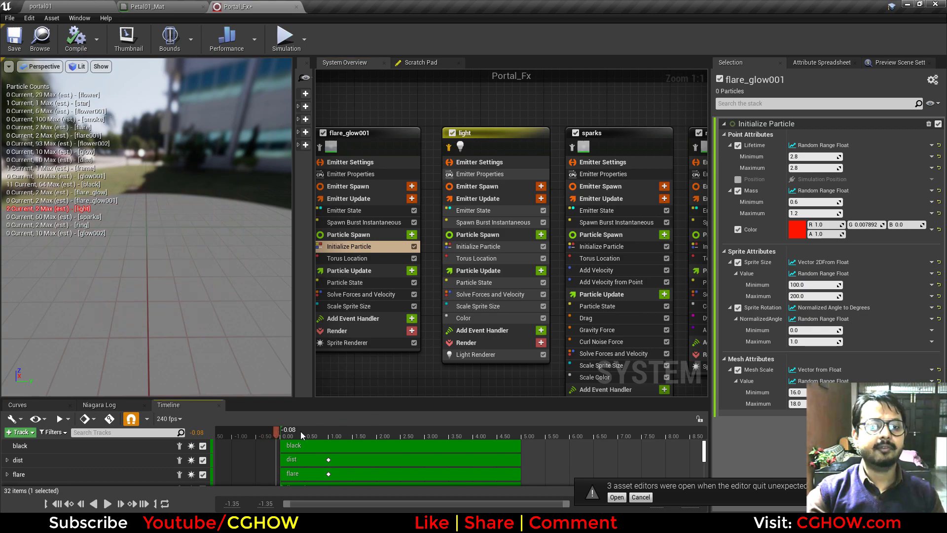
{"action": "left_click", "coordinate": [40, 6]}
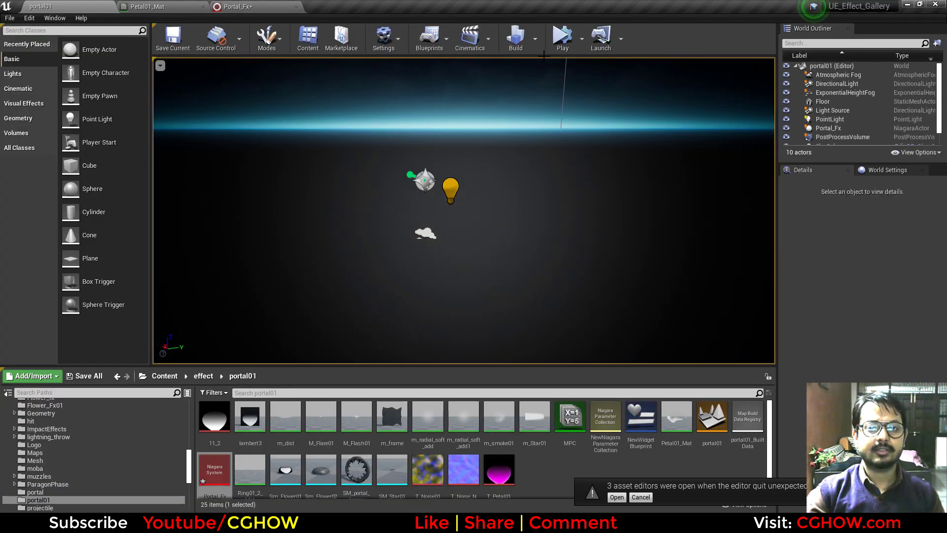
{"action": "left_click", "coordinate": [563, 37]}
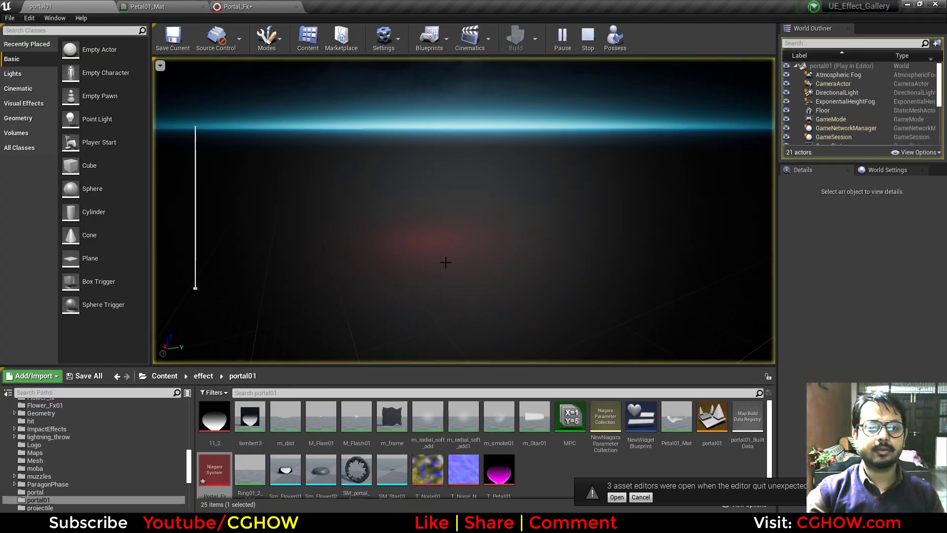
{"action": "left_click", "coordinate": [594, 35]}
- Return to the Portal_Fx system and review the light emitter's Light Renderer, Spawn Burst Instantaneous and Color modules
{"action": "left_click", "coordinate": [234, 7]}
{"action": "left_click", "coordinate": [490, 354]}
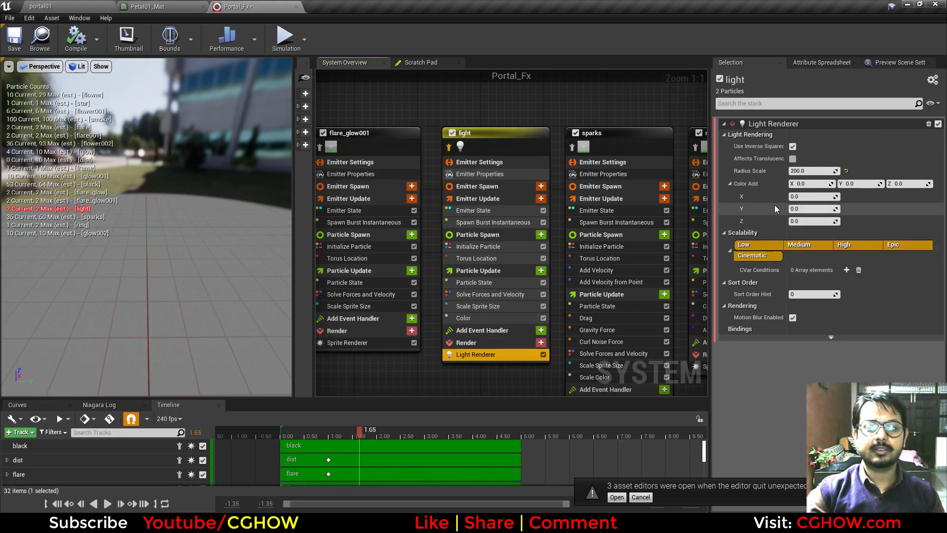
{"action": "left_click", "coordinate": [493, 222]}
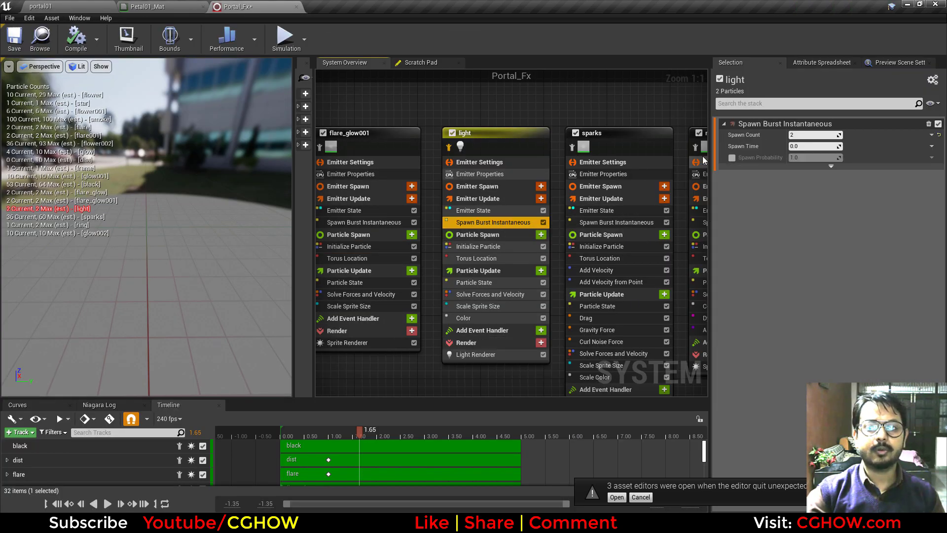
{"action": "left_click", "coordinate": [482, 320]}
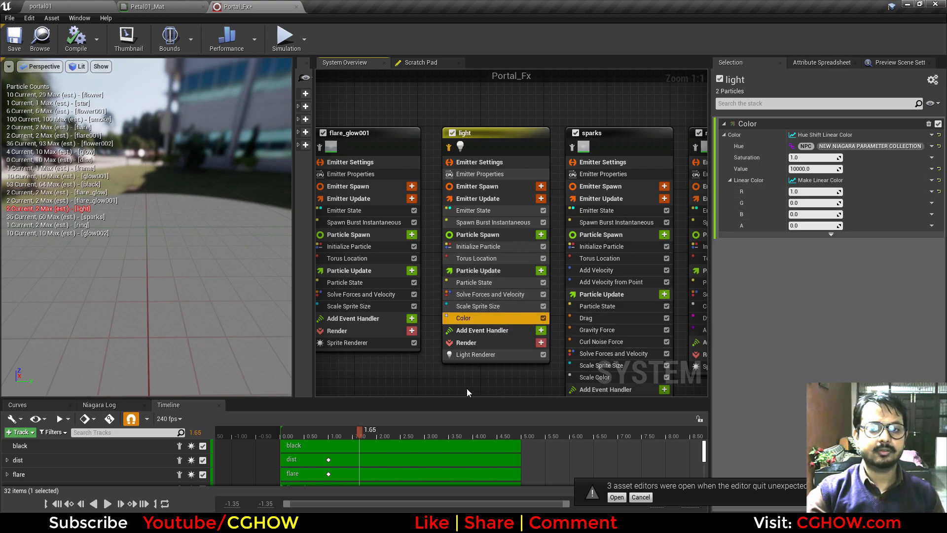
- Isolate the sparks emitter, review its Emitter Properties and scrub the timeline to 1.26 to examine the sparks
{"action": "right_click_drag", "start_coordinate": [592, 234], "coordinate": [389, 210]}
{"action": "left_click", "coordinate": [369, 123]}
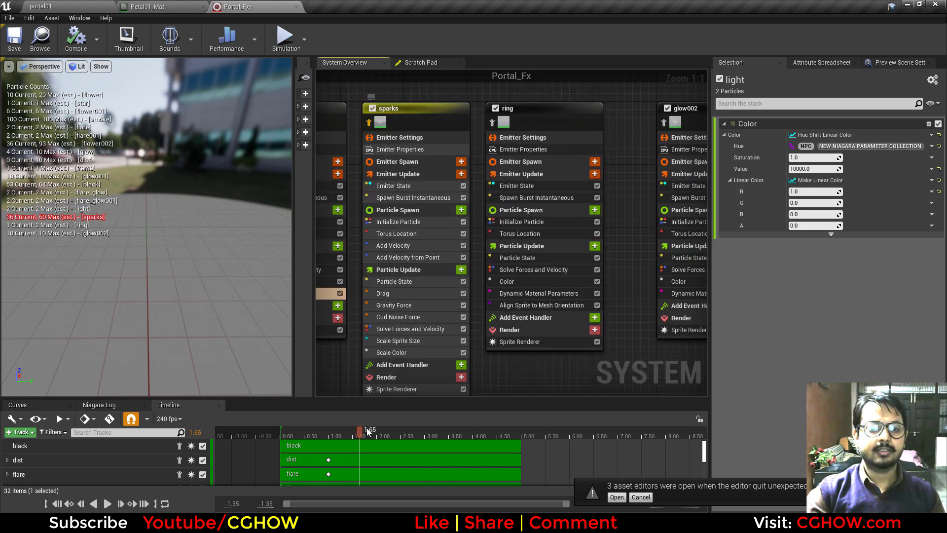
{"action": "left_click_drag", "start_coordinate": [366, 428], "coordinate": [312, 432]}
{"action": "left_click", "coordinate": [394, 149]}
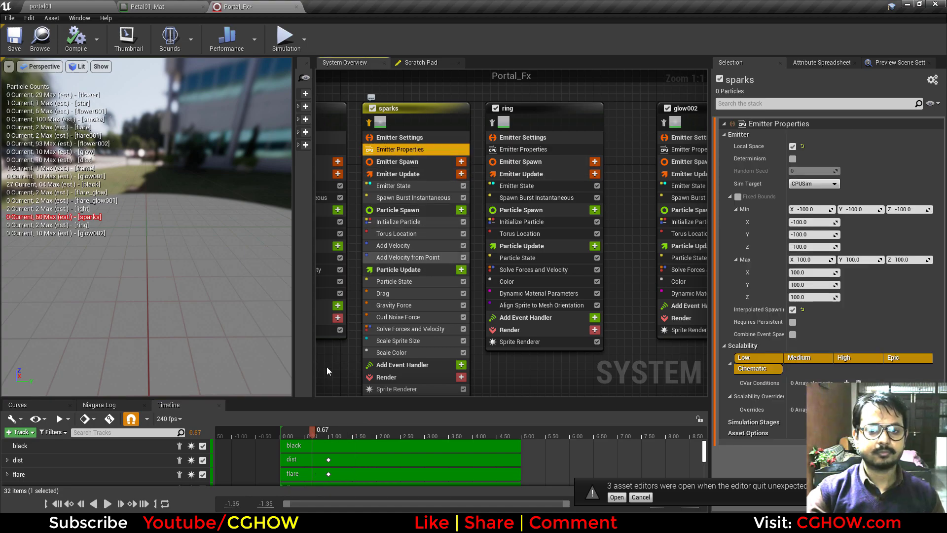
{"action": "right_click_drag", "start_coordinate": [327, 367], "coordinate": [386, 354]}
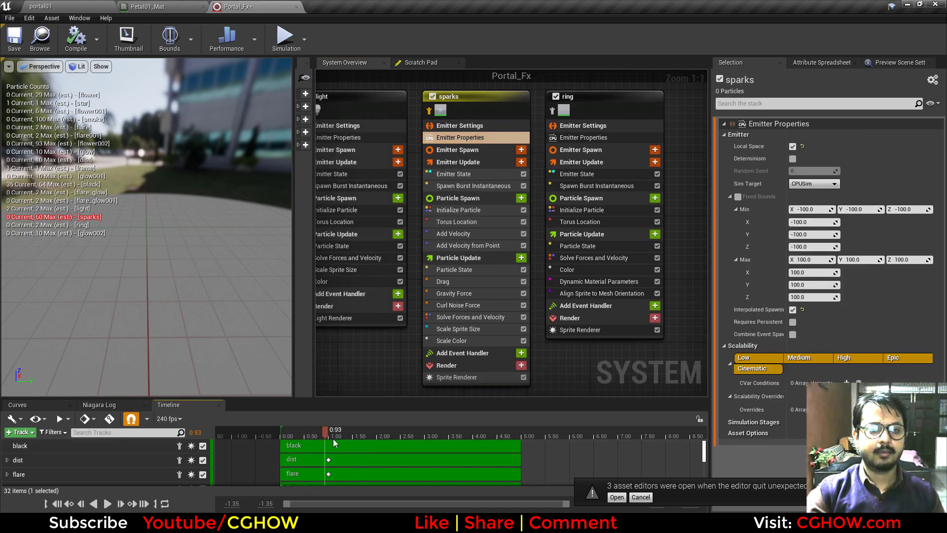
{"action": "mouse_move", "coordinate": [334, 439]}
{"action": "left_mouse_down"}
{"action": "mouse_move", "coordinate": [343, 442]}
{"action": "mouse_move", "coordinate": [324, 439]}
{"action": "mouse_move", "coordinate": [341, 436]}
{"action": "left_mouse_up"}
- Play the portal01 level briefly to see the sparks, and return to Portal_Fx after closing the Petal01_Mat editor
{"action": "left_click", "coordinate": [41, 7]}
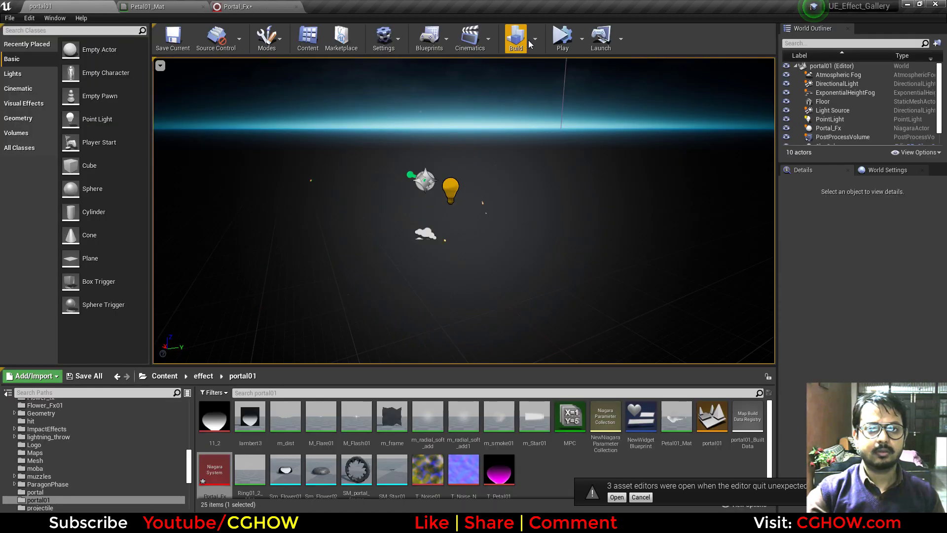
{"action": "left_click", "coordinate": [558, 38]}
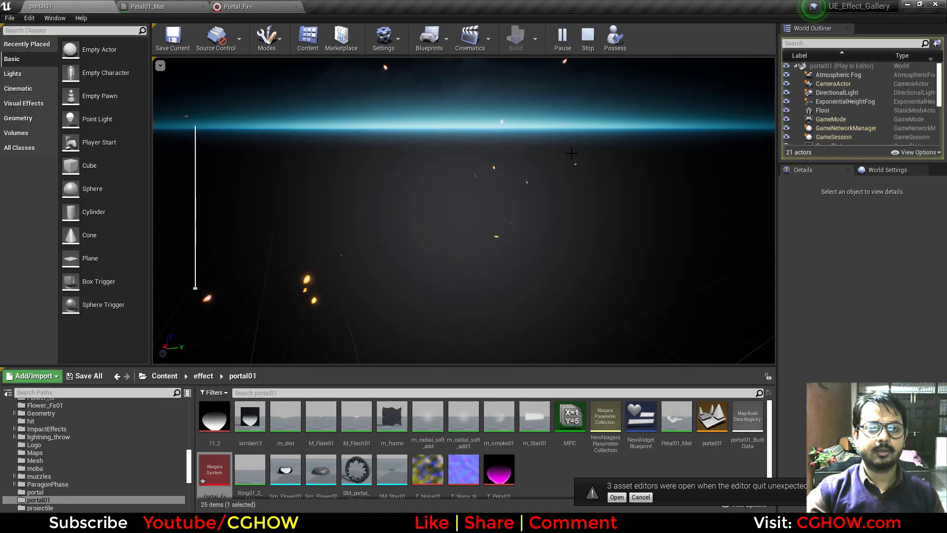
{"action": "left_click", "coordinate": [583, 41]}
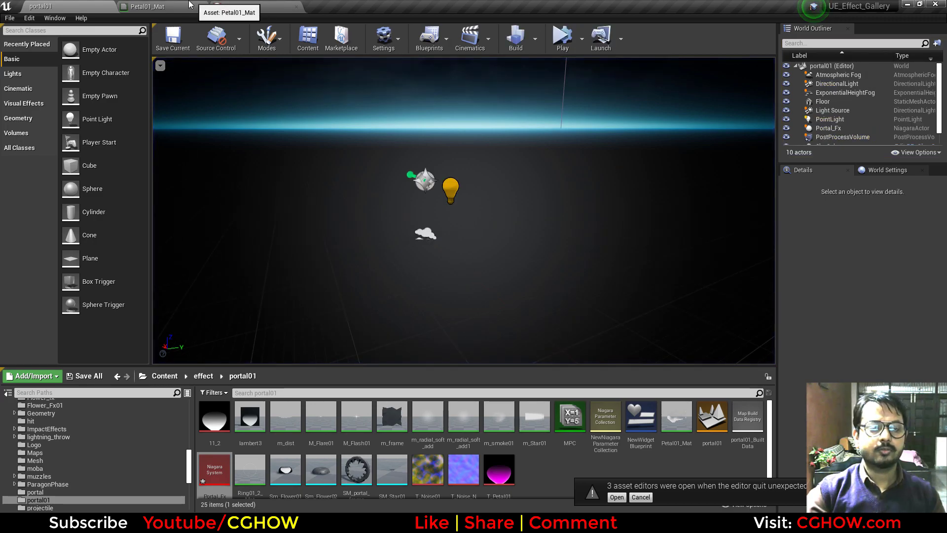
{"action": "left_click", "coordinate": [190, 6]}
{"action": "middle_click", "coordinate": [189, 6]}
{"action": "left_click", "coordinate": [176, 8]}
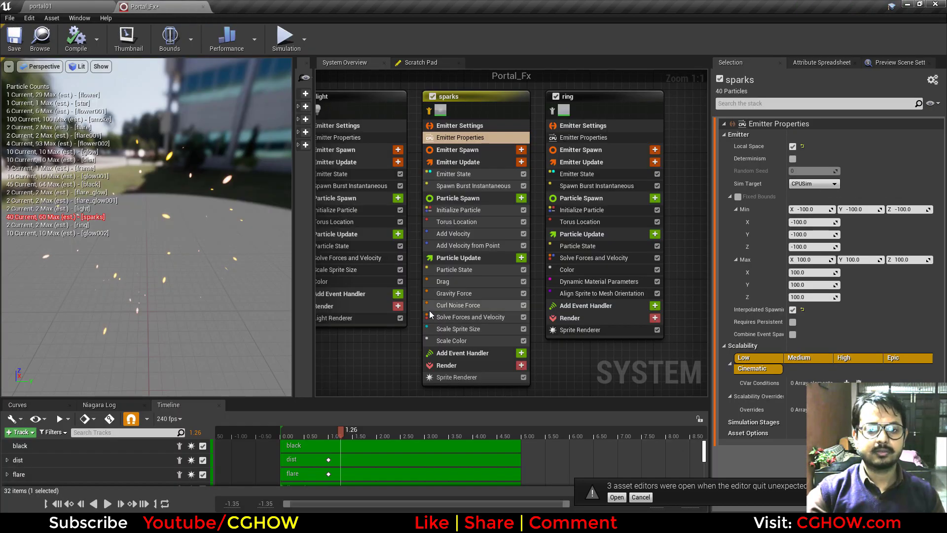
- Review the sparks emitter's Sprite Renderer, Spawn Burst Instantaneous, Initialize Particle and Torus Location settings
{"action": "left_click", "coordinate": [458, 378]}
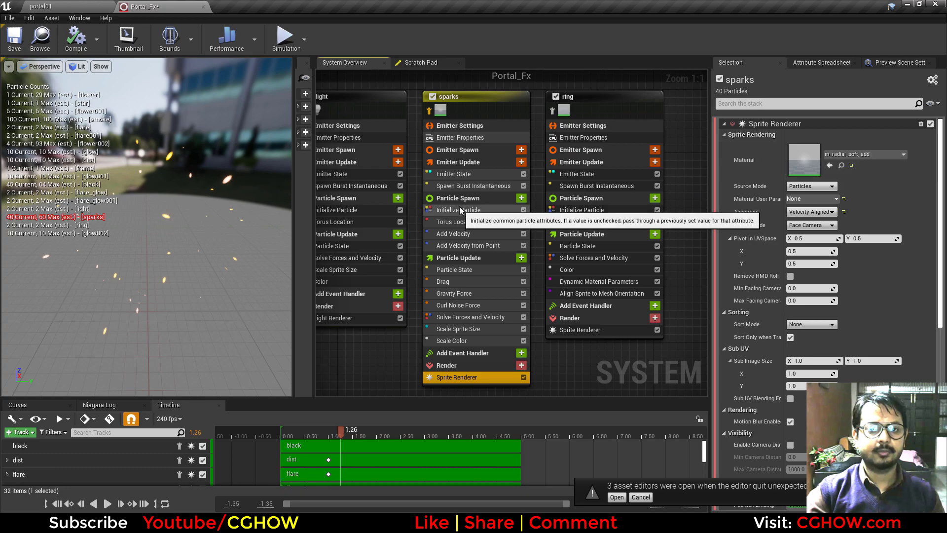
{"action": "left_click", "coordinate": [472, 186]}
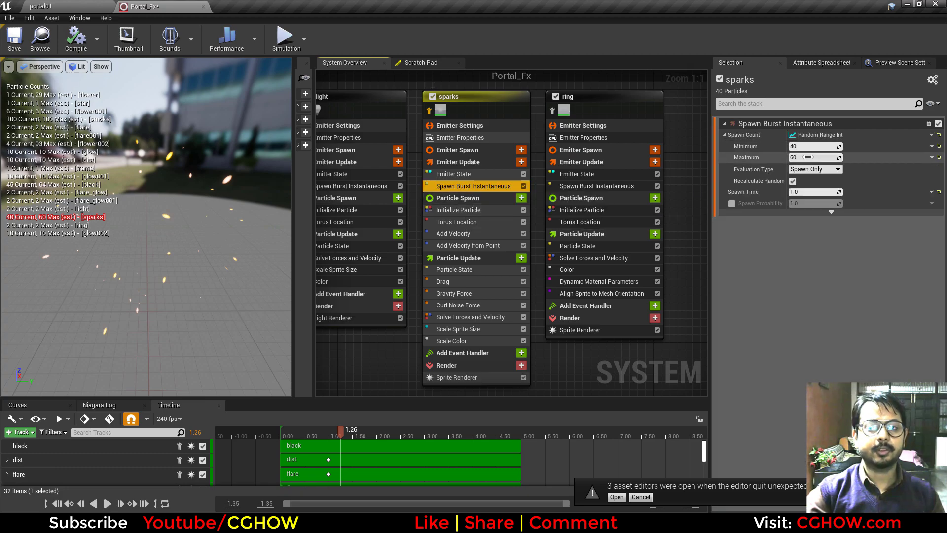
{"action": "left_click", "coordinate": [513, 211]}
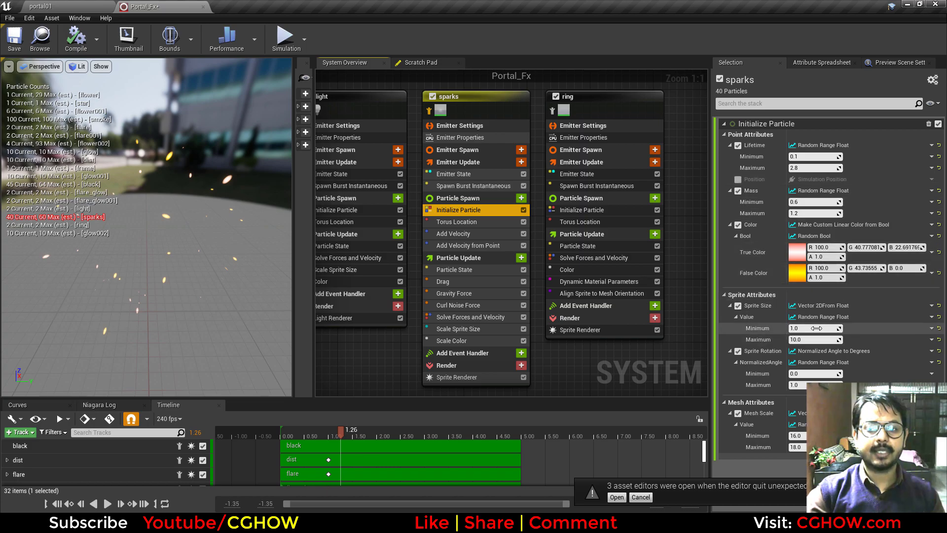
{"action": "left_click", "coordinate": [461, 223]}
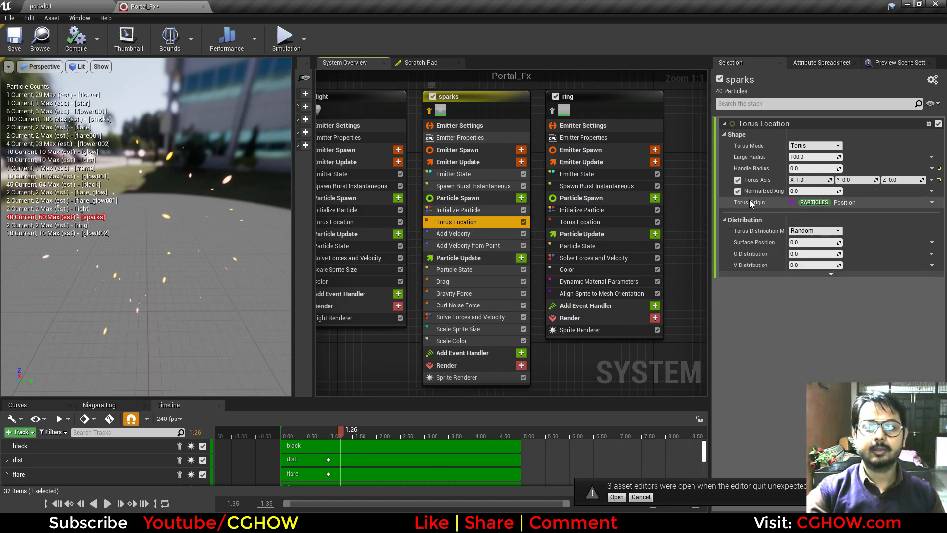
- Review sparks' Add Velocity and Add Velocity from Point modules, orbiting the preview and scrubbing the timeline to 1.13
{"action": "left_click", "coordinate": [476, 234]}
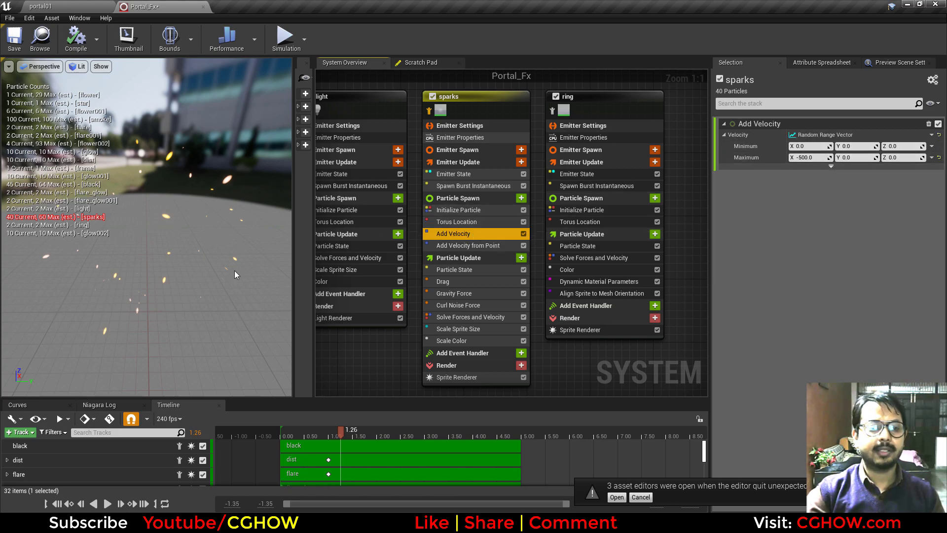
{"action": "left_click_drag", "start_coordinate": [158, 297], "coordinate": [202, 316]}
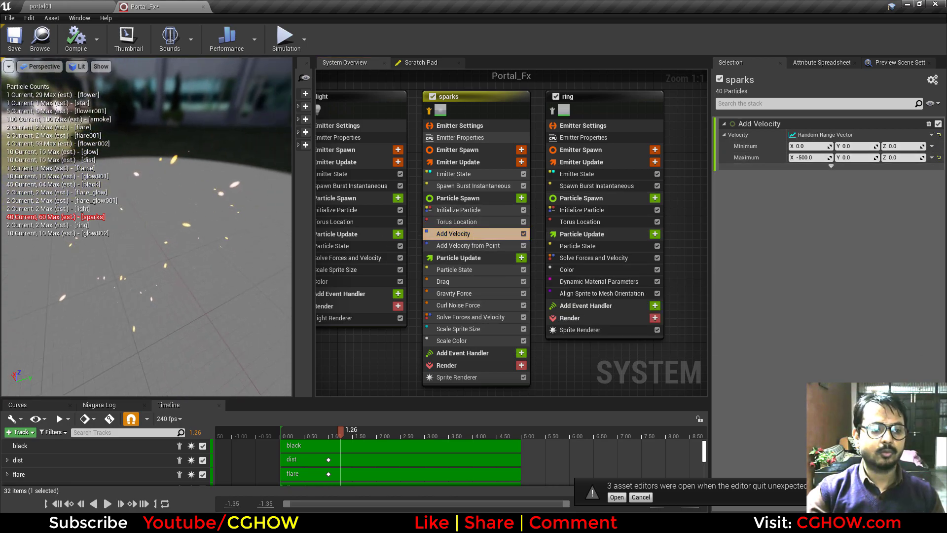
{"action": "mouse_move", "coordinate": [338, 430]}
{"action": "left_mouse_down"}
{"action": "mouse_move", "coordinate": [283, 428]}
{"action": "mouse_move", "coordinate": [339, 434]}
{"action": "left_mouse_up"}
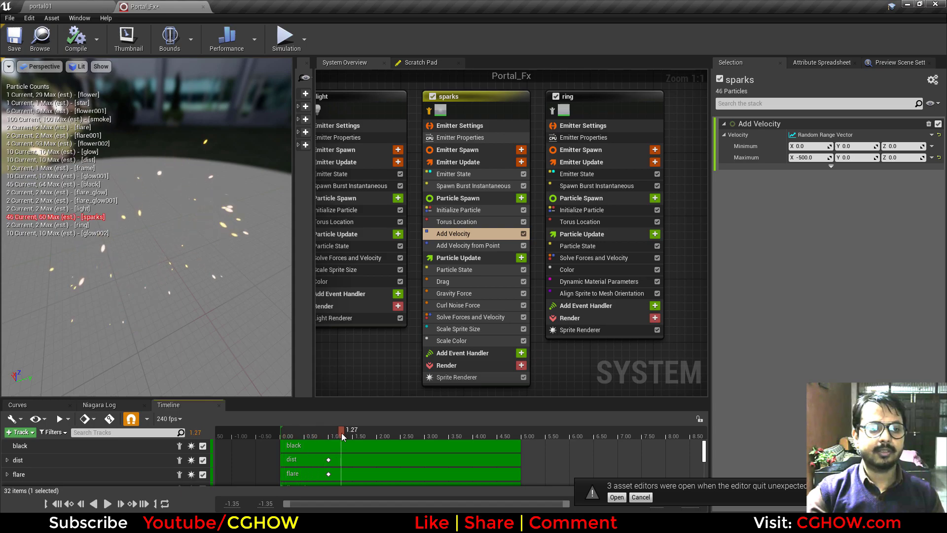
{"action": "left_click", "coordinate": [466, 245]}
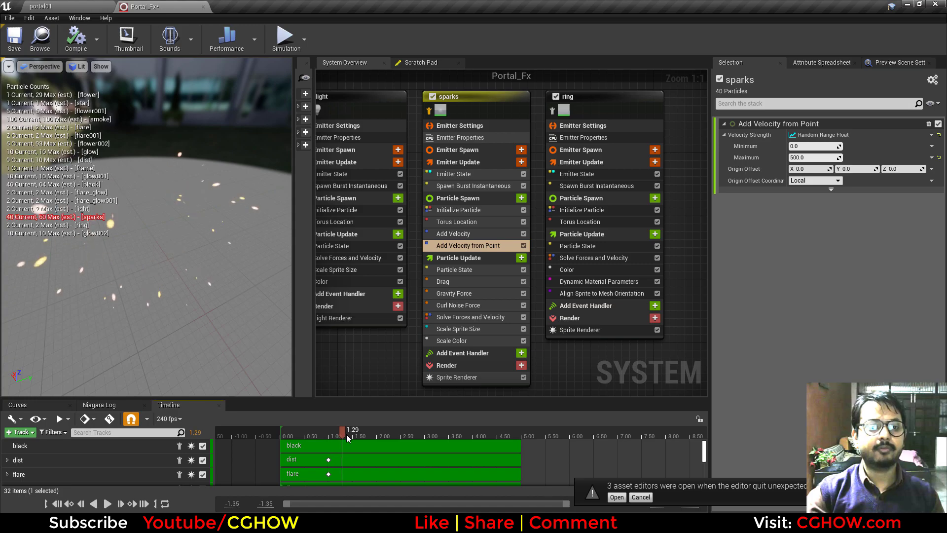
{"action": "left_click_drag", "start_coordinate": [346, 434], "coordinate": [336, 431]}
- Inspect the keys of sparks' Drag curve and review its Gravity Force and Curl Noise Force settings
{"action": "left_click", "coordinate": [474, 281]}
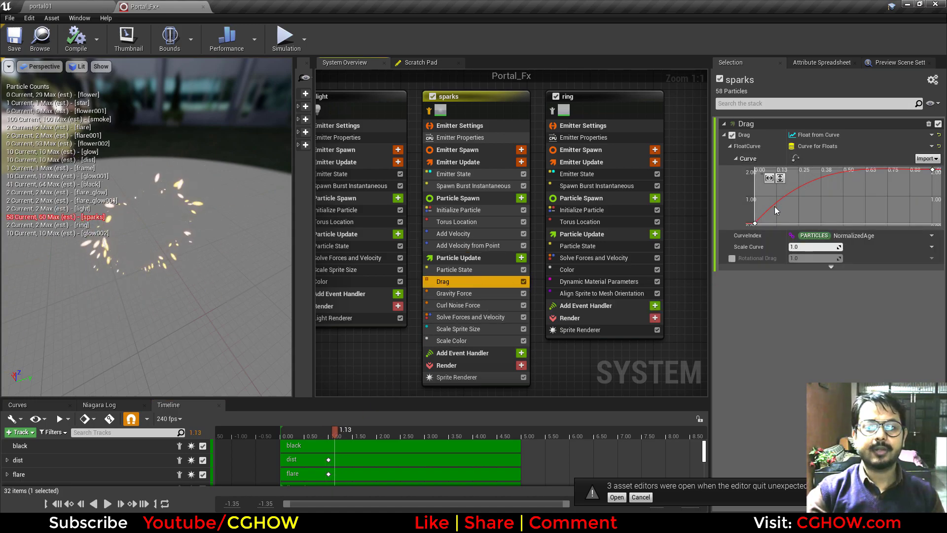
{"action": "left_click", "coordinate": [755, 223]}
{"action": "left_click", "coordinate": [932, 169]}
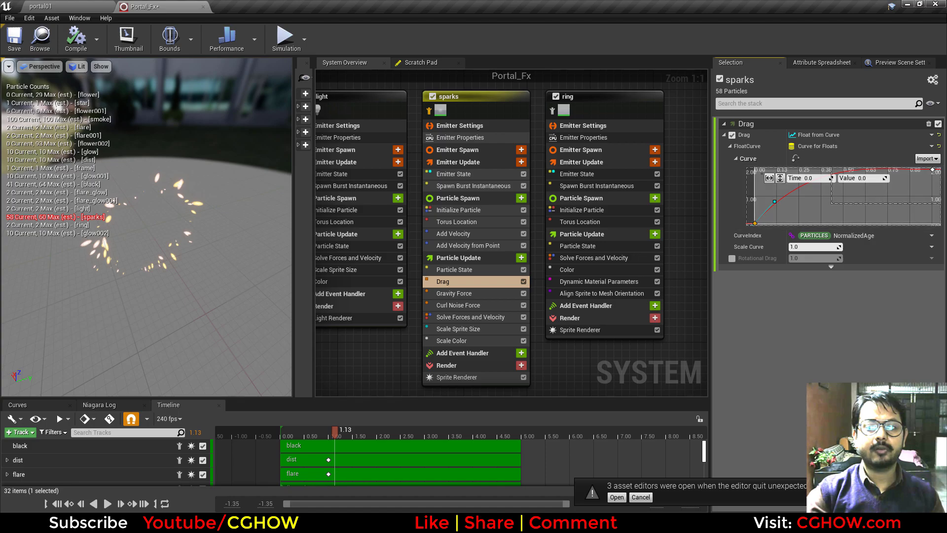
{"action": "left_click", "coordinate": [453, 294]}
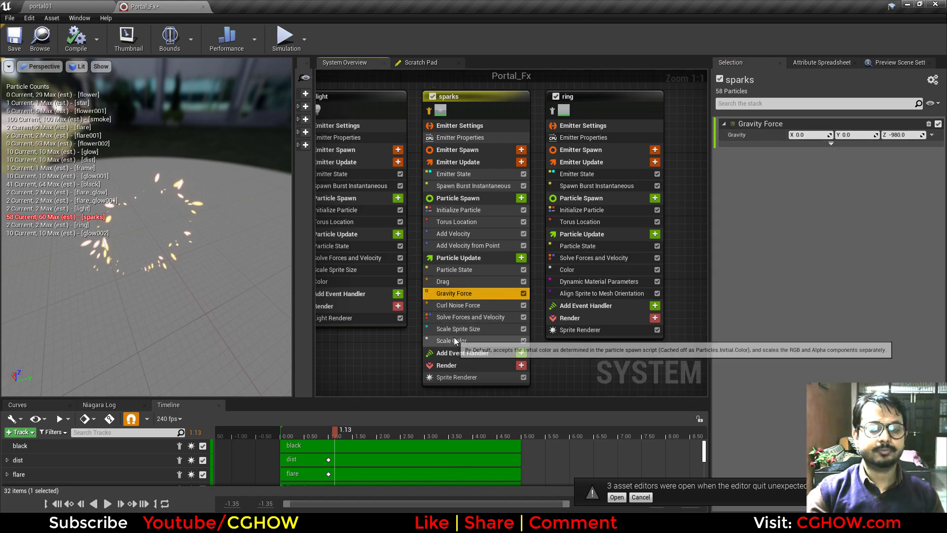
{"action": "left_click", "coordinate": [454, 304]}
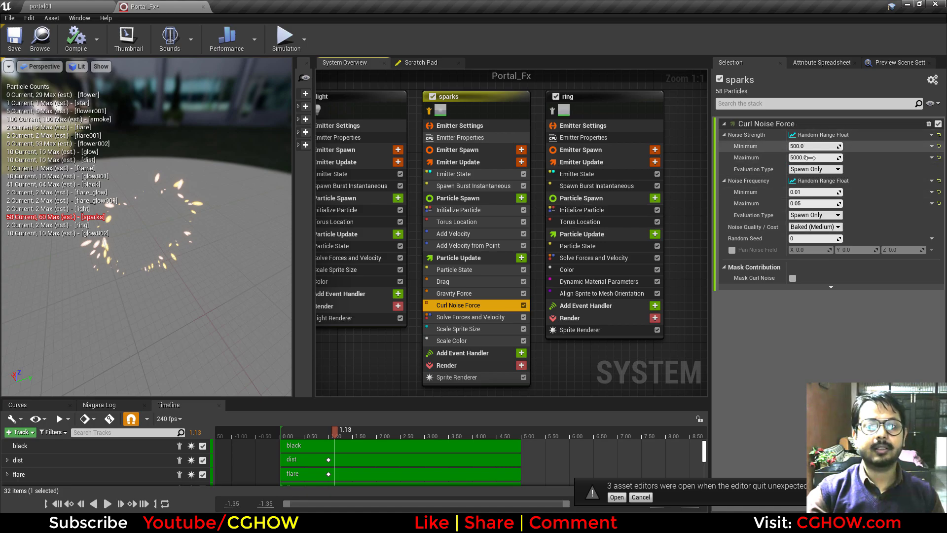
- Review sparks' Scale Sprite Size and Scale Color curves, scrubbing the timeline to 1.41 to watch the particles
{"action": "left_click", "coordinate": [474, 330]}
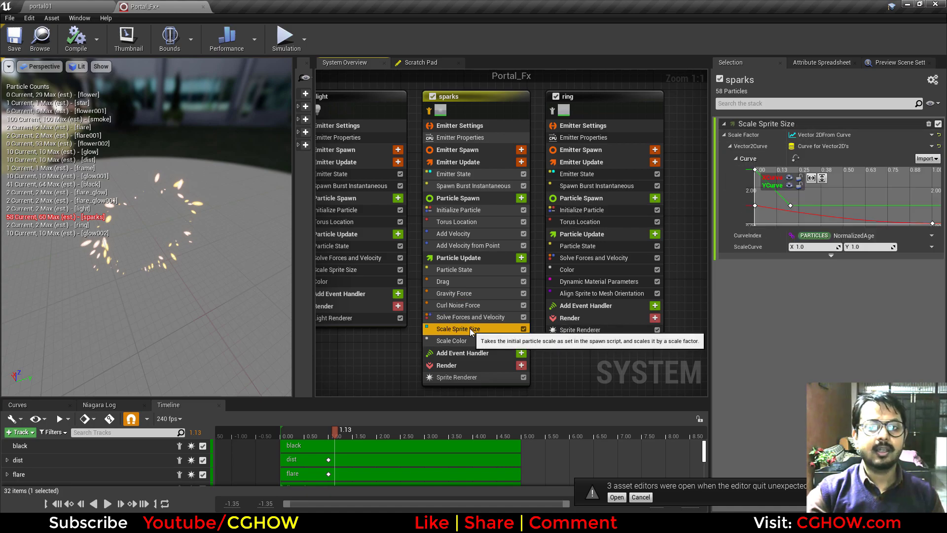
{"action": "left_click_drag", "start_coordinate": [312, 432], "coordinate": [350, 434]}
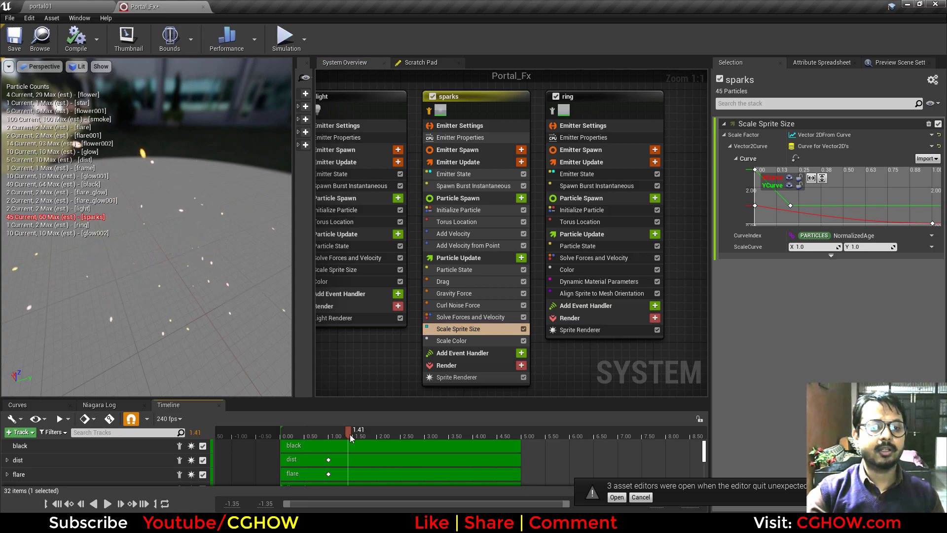
{"action": "left_click", "coordinate": [453, 342]}
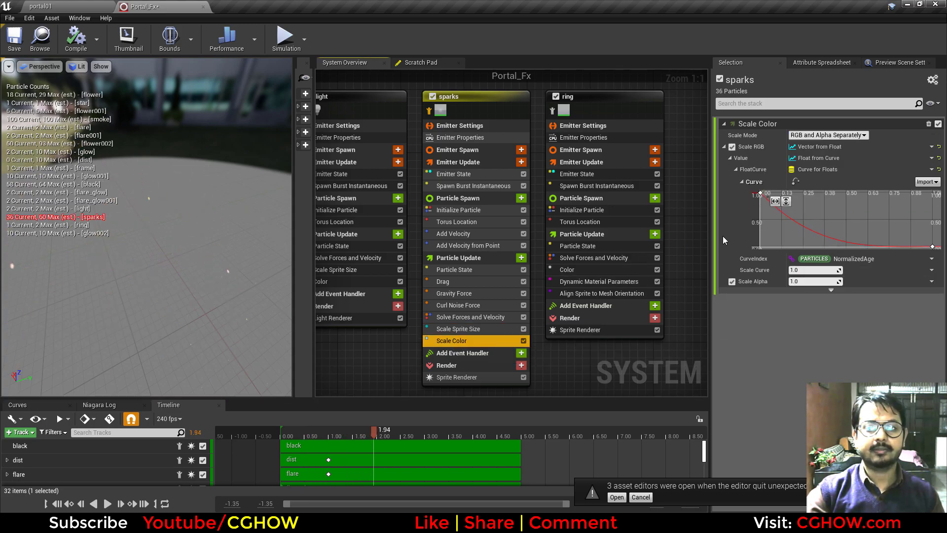
- Isolate the ring emitter in the Portal_Fx system and scrub the timeline to 1.13 to view it alone
{"action": "left_click_drag", "start_coordinate": [298, 432], "coordinate": [359, 434]}
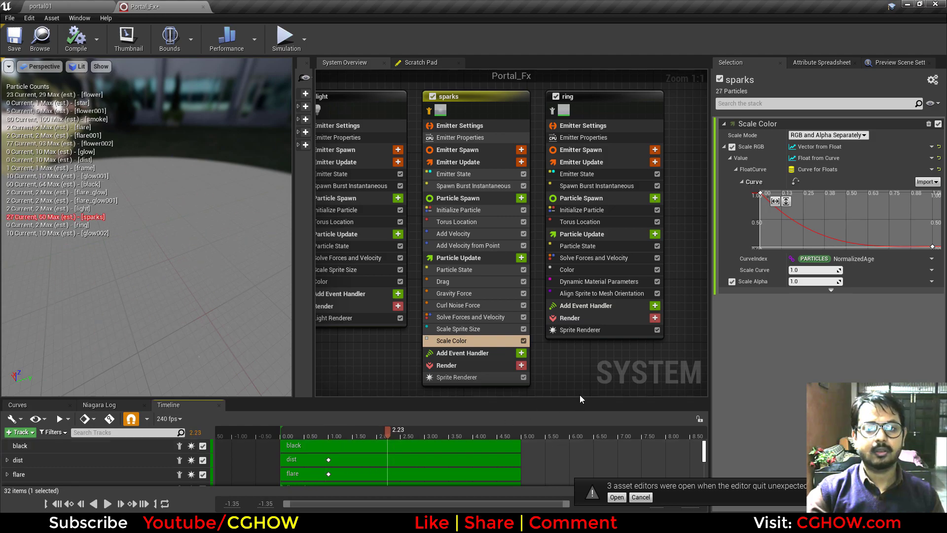
{"action": "right_click_drag", "start_coordinate": [559, 126], "coordinate": [422, 139]}
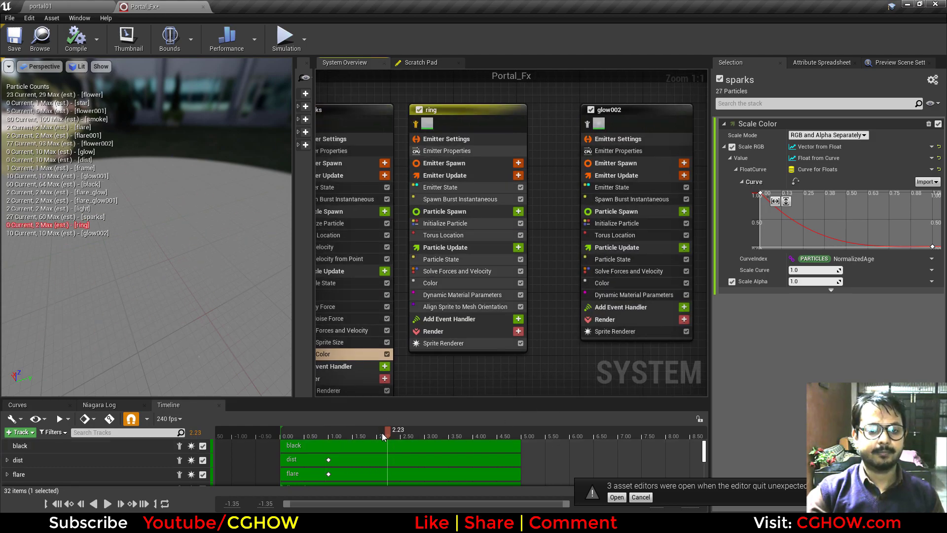
{"action": "left_click", "coordinate": [420, 127]}
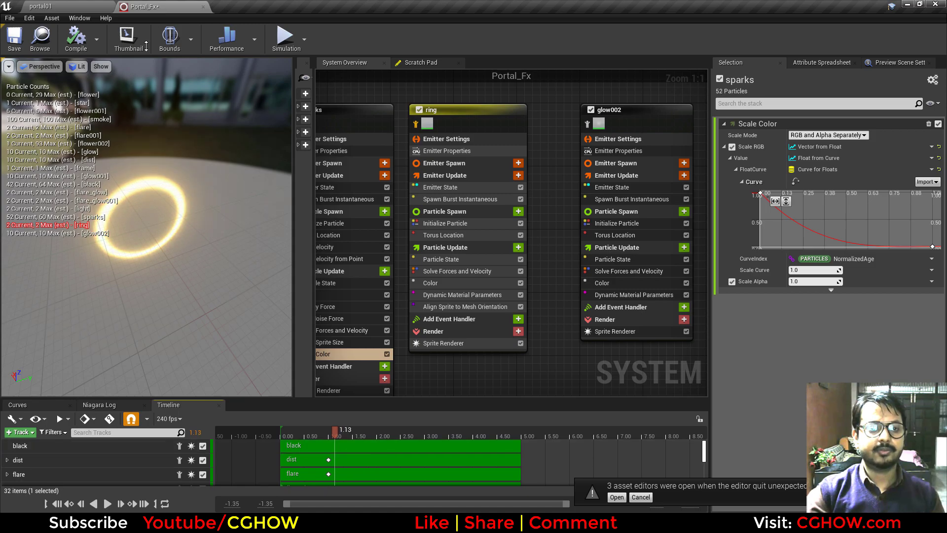
- Run the portal01 level simulation briefly, stop it and return to the Portal_Fx system
{"action": "left_click", "coordinate": [94, 6]}
{"action": "left_click", "coordinate": [563, 39]}
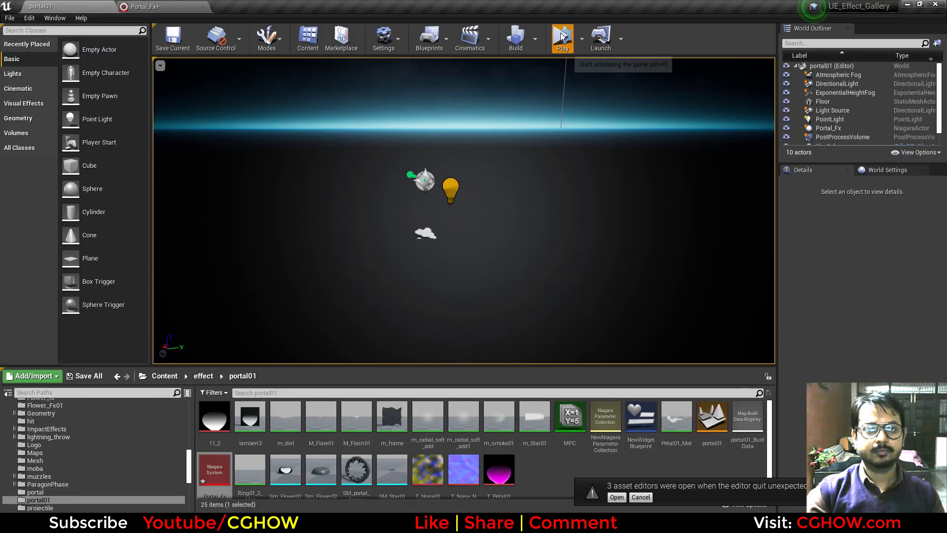
{"action": "left_click", "coordinate": [588, 39]}
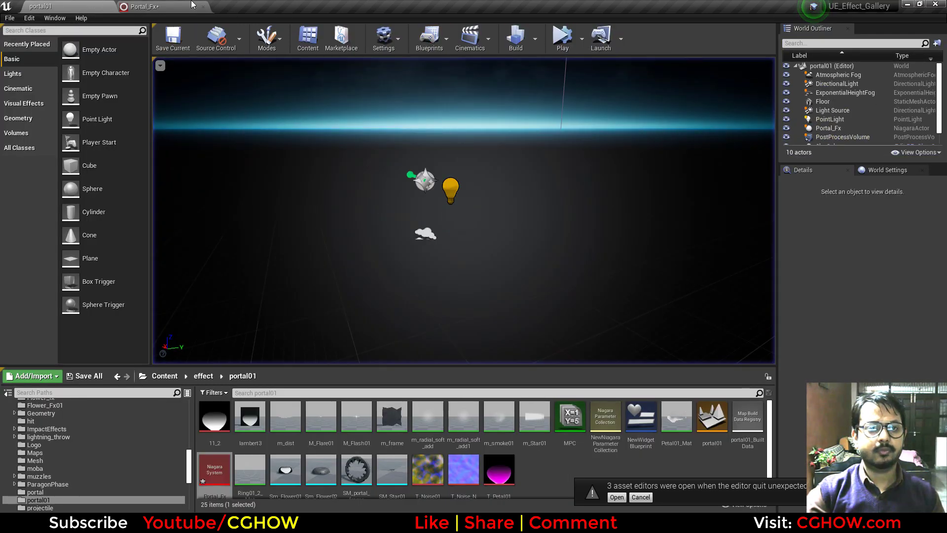
{"action": "left_click", "coordinate": [143, 6]}
- Inspect the Ring01_2_Mat material used by ring's Sprite Renderer, previewing it on a plane, and close it
{"action": "left_click", "coordinate": [455, 347]}
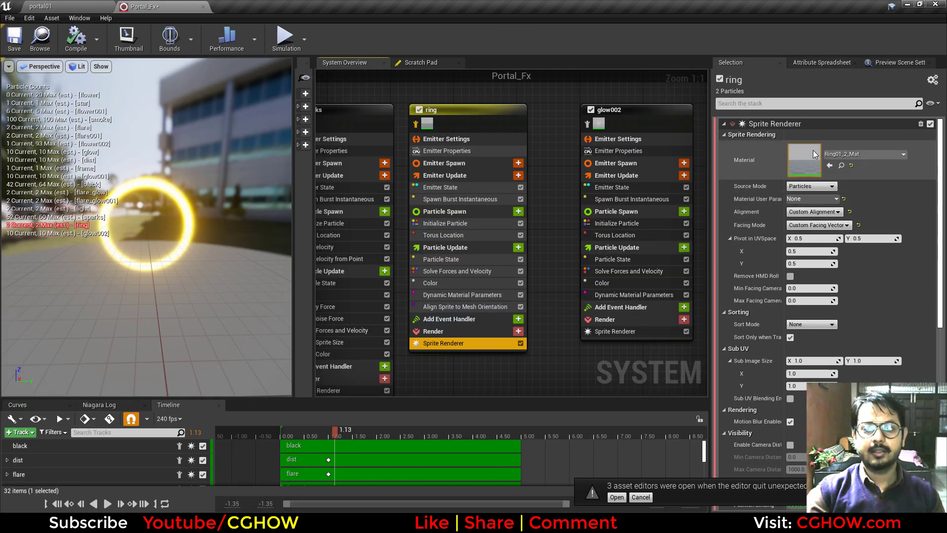
{"action": "double_click", "coordinate": [812, 150]}
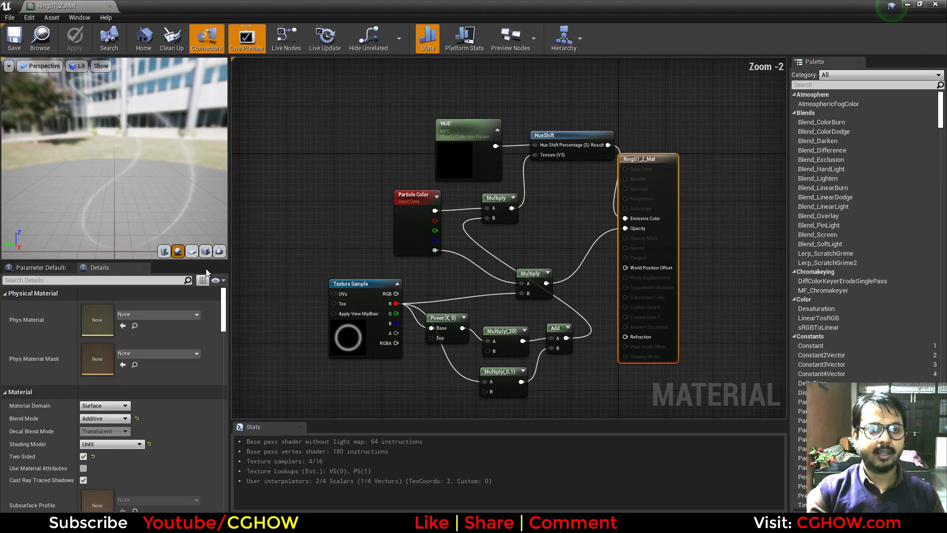
{"action": "left_click", "coordinate": [191, 252]}
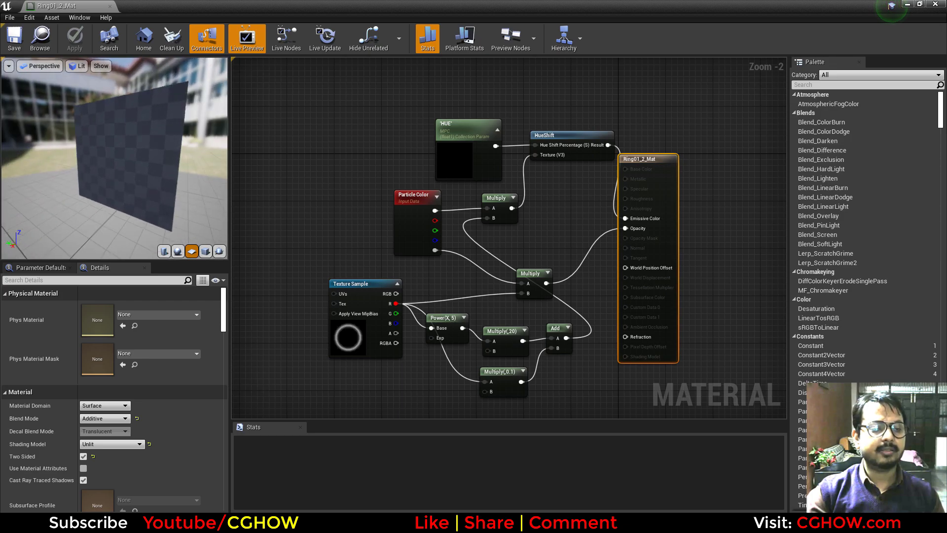
{"action": "left_click", "coordinate": [109, 5]}
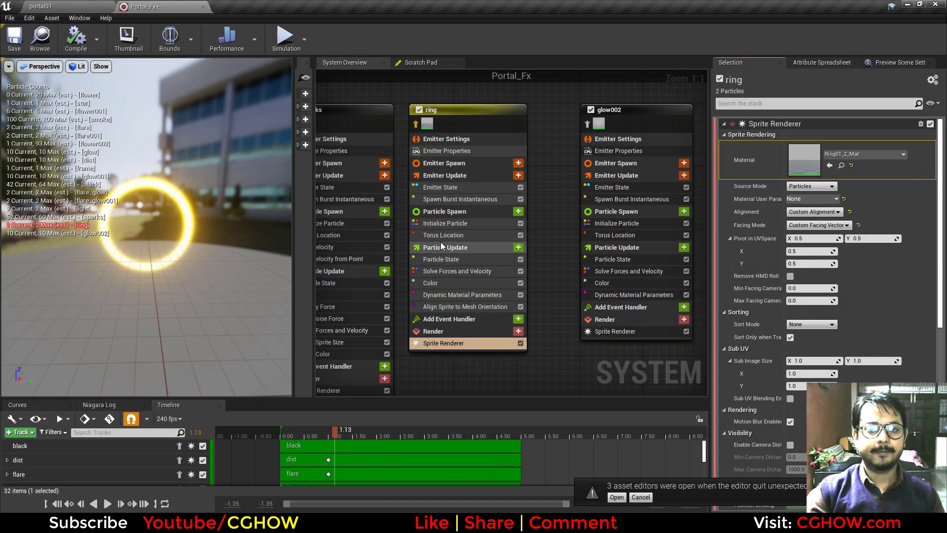
- Review ring's Spawn Burst Instantaneous, Sprite Renderer and Align Sprite to Mesh Orientation settings, orbiting the preview to check the ring's facing
{"action": "left_click", "coordinate": [467, 208]}
{"action": "left_click", "coordinate": [511, 199]}
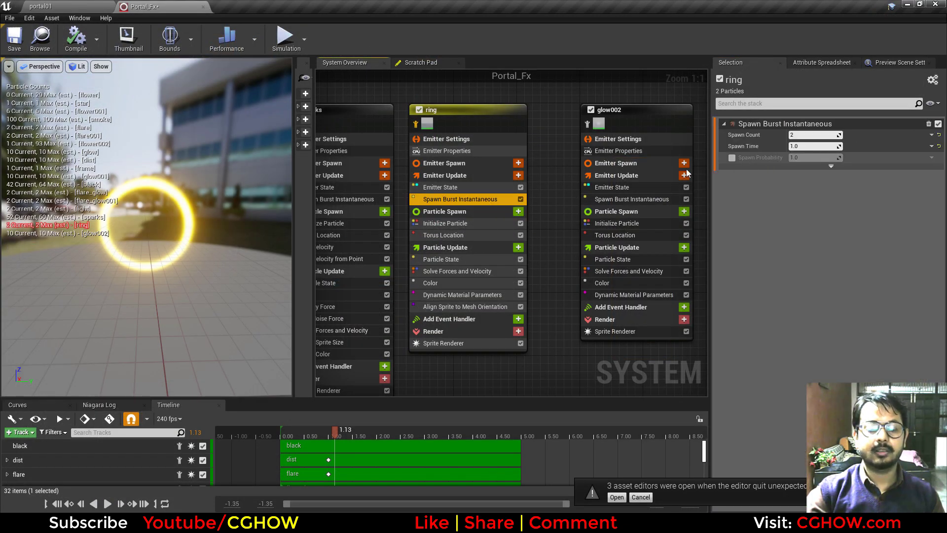
{"action": "left_click", "coordinate": [499, 343]}
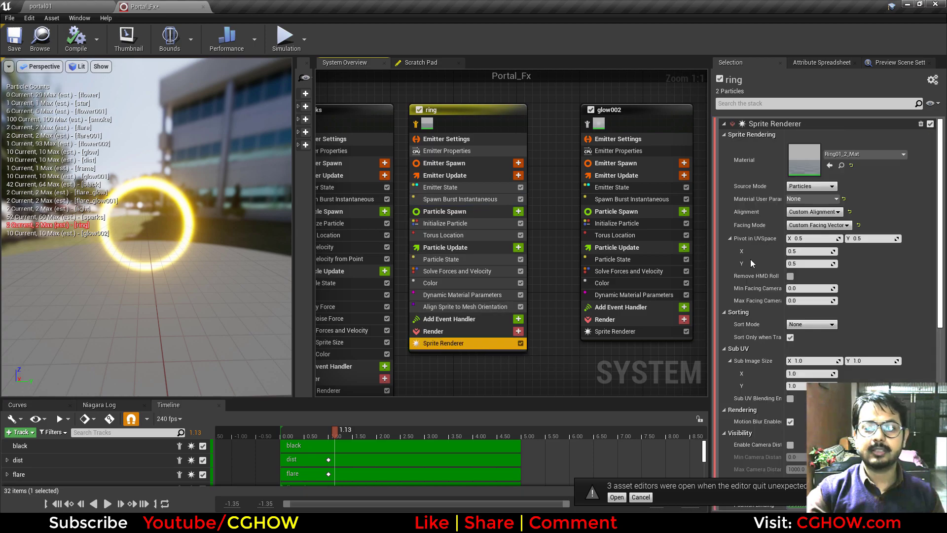
{"action": "left_click", "coordinate": [469, 308]}
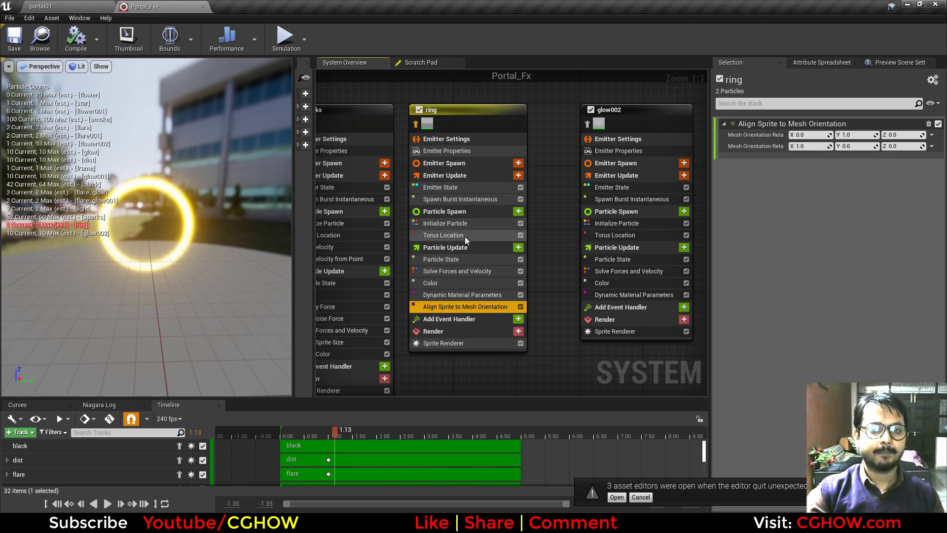
{"action": "left_click_drag", "start_coordinate": [128, 255], "coordinate": [256, 249]}
{"action": "left_click_drag", "start_coordinate": [188, 256], "coordinate": [151, 290]}
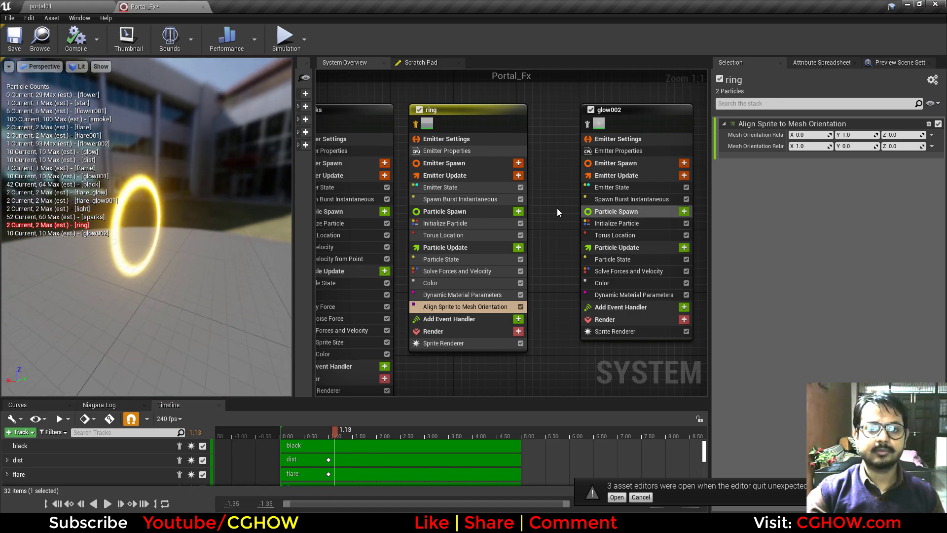
- Review ring's Torus Location, Color and Dynamic Material Parameters modules, plus its spawn burst and mesh orientation alignment
{"action": "left_click", "coordinate": [469, 199]}
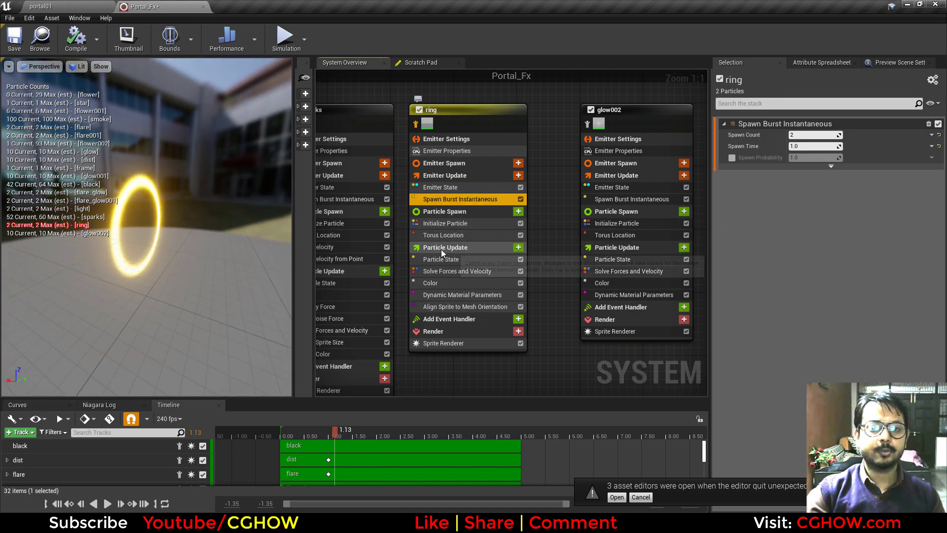
{"action": "left_click", "coordinate": [443, 235]}
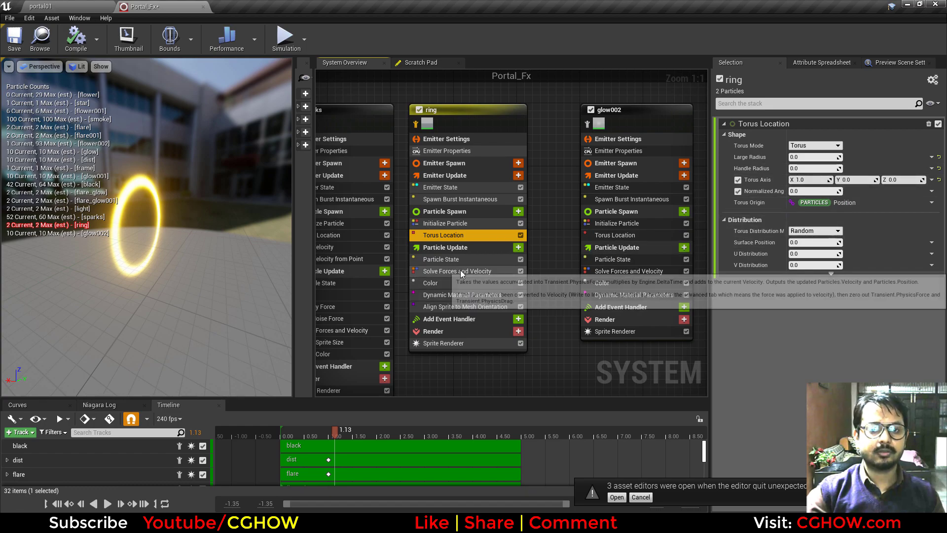
{"action": "left_click", "coordinate": [457, 283]}
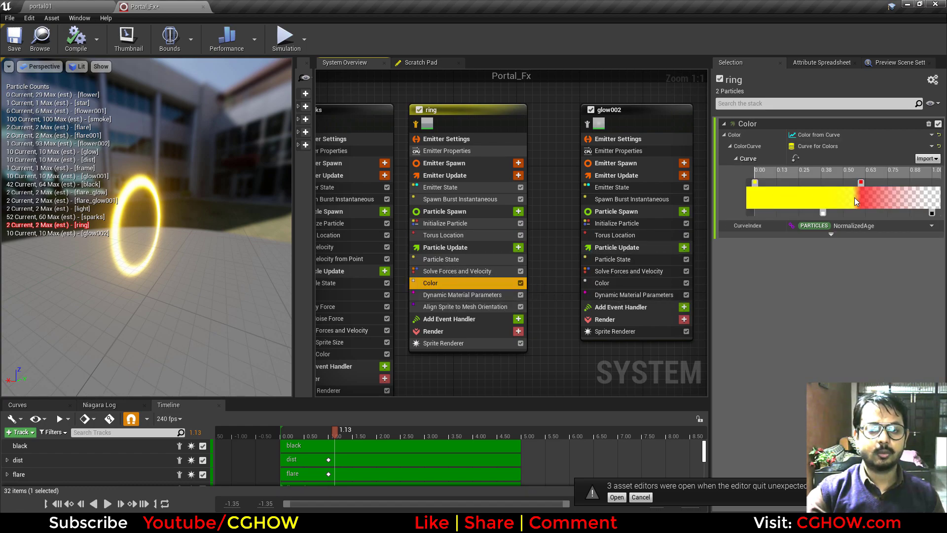
{"action": "left_click", "coordinate": [443, 295]}
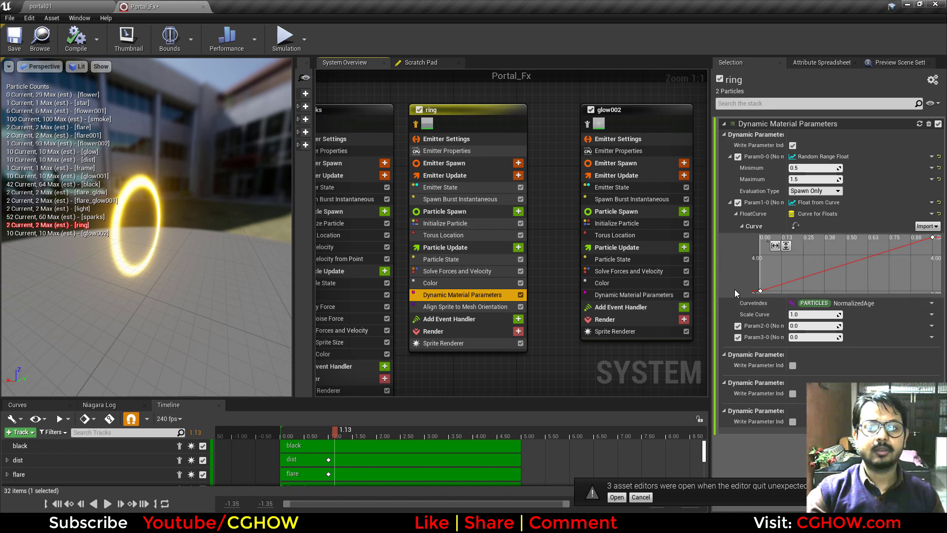
{"action": "left_click", "coordinate": [463, 308]}
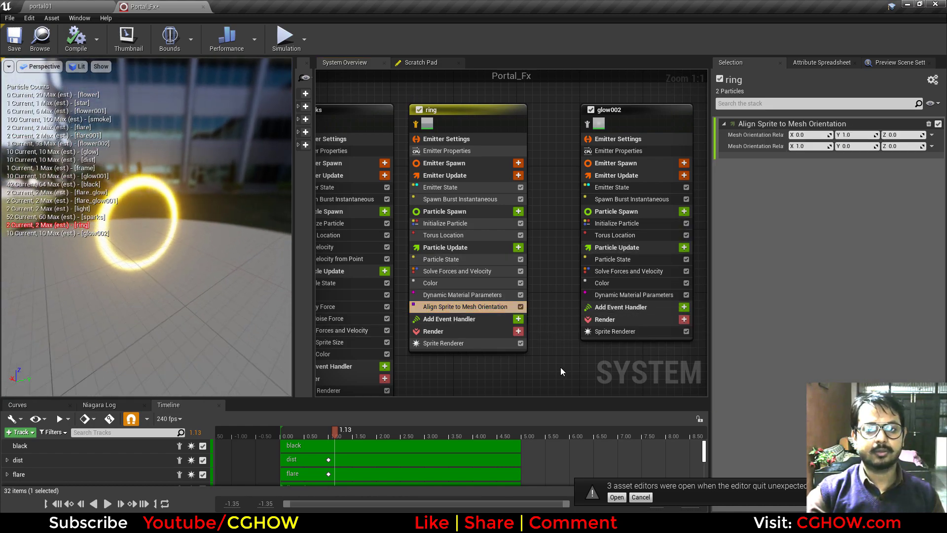
- Isolate the glow002 emitter and review its Initialize Particle settings and Color gradient
{"action": "right_click_drag", "start_coordinate": [583, 197], "coordinate": [369, 199]}
{"action": "left_click", "coordinate": [373, 136]}
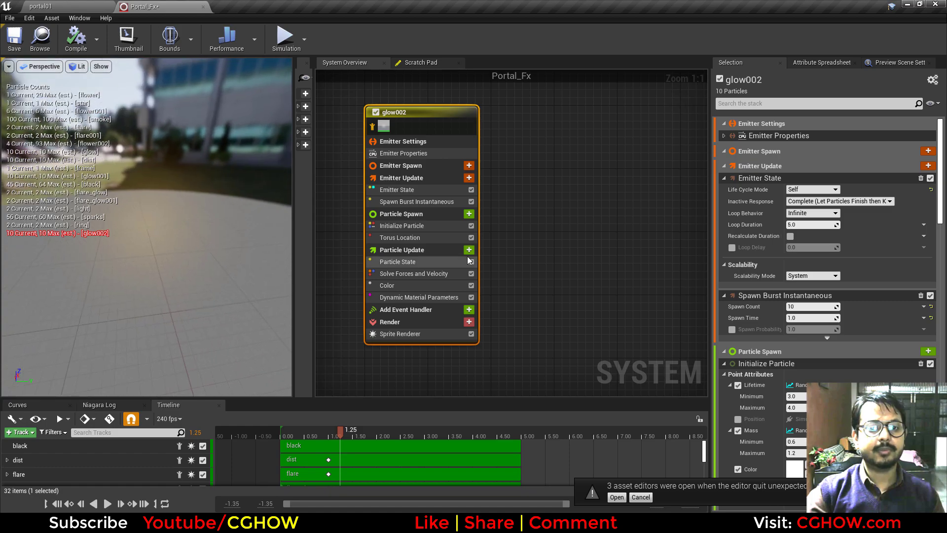
{"action": "left_click", "coordinate": [410, 226]}
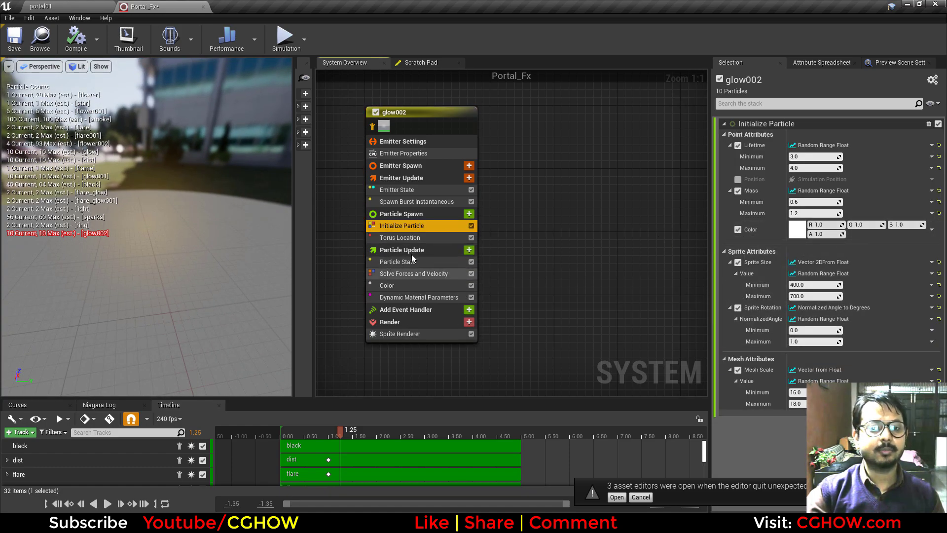
{"action": "left_click", "coordinate": [417, 286]}
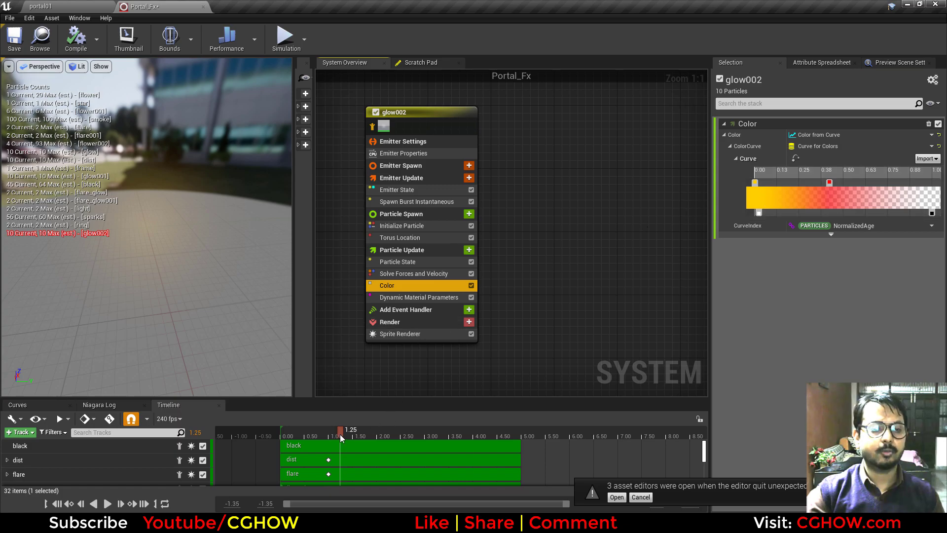
- Turn off glow002's isolation and scrub the timeline around 2.61, viewing the complete portal from several angles
{"action": "left_click_drag", "start_coordinate": [340, 437], "coordinate": [410, 433]}
{"action": "left_click", "coordinate": [373, 127]}
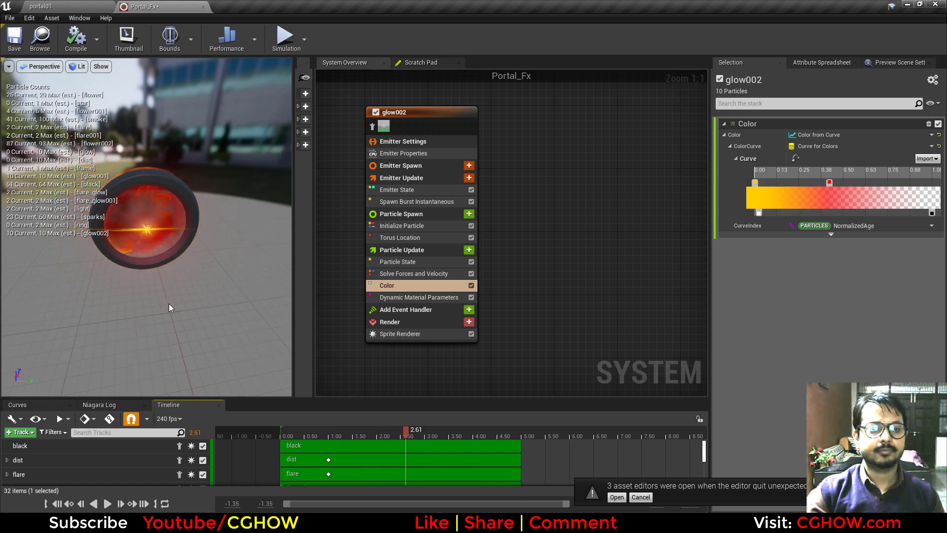
{"action": "left_click_drag", "start_coordinate": [168, 304], "coordinate": [45, 264]}
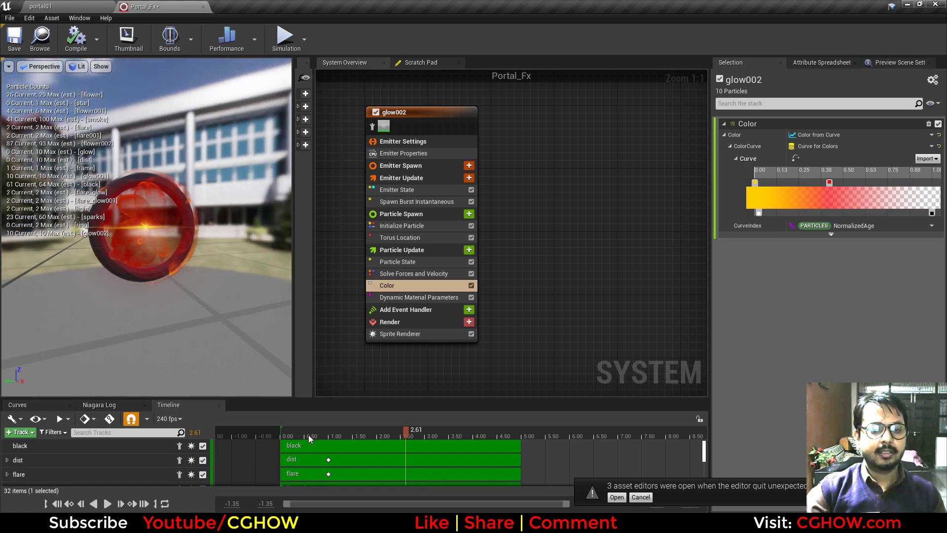
{"action": "mouse_move", "coordinate": [406, 431]}
{"action": "left_mouse_down"}
{"action": "mouse_move", "coordinate": [475, 433]}
{"action": "mouse_move", "coordinate": [382, 441]}
{"action": "mouse_move", "coordinate": [391, 440]}
{"action": "left_mouse_up"}
{"action": "left_click_drag", "start_coordinate": [207, 291], "coordinate": [144, 74]}
- Close the Portal_Fx editor, simulate the portal01 level and pause it while the portal is open
{"action": "middle_click", "coordinate": [139, 12]}
{"action": "left_click", "coordinate": [561, 37]}
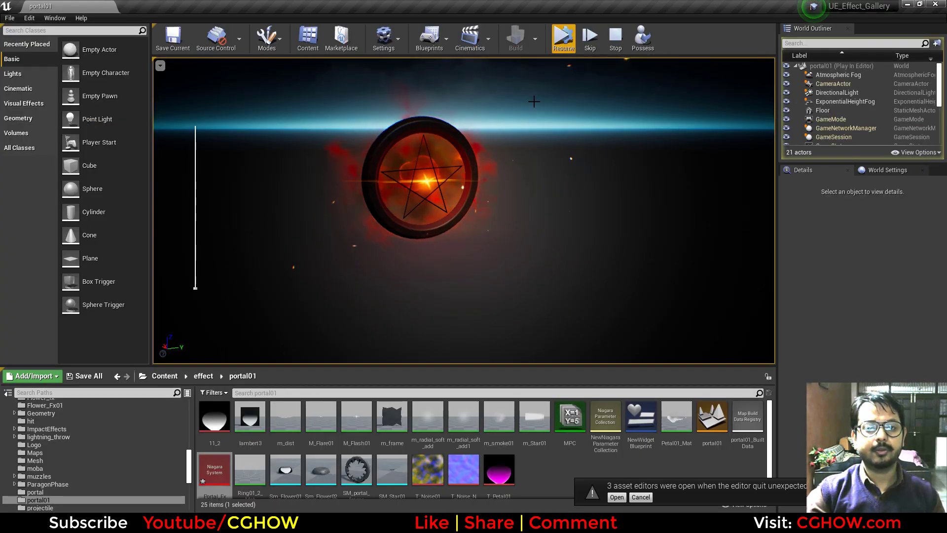
{"action": "left_click", "coordinate": [562, 37]}
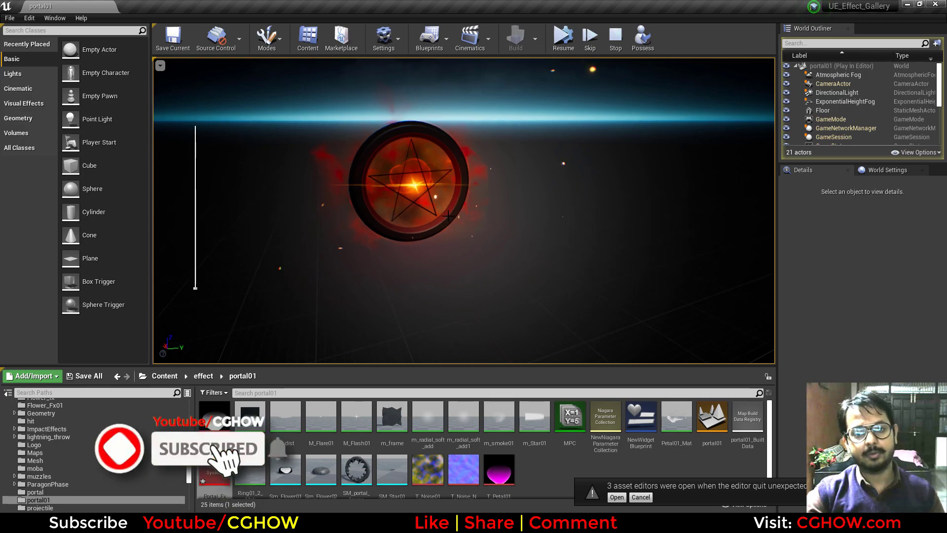
- Examine the paused portal up close in the fullscreen viewport, then restore the normal layout
{"action": "key", "text": "F11"}
{"action": "scroll", "coordinate": [380, 211], "scroll_direction": "up", "scroll_amount": 2}
{"action": "middle_click_drag", "start_coordinate": [379, 211], "coordinate": [435, 239]}
{"action": "key", "text": "Down"}
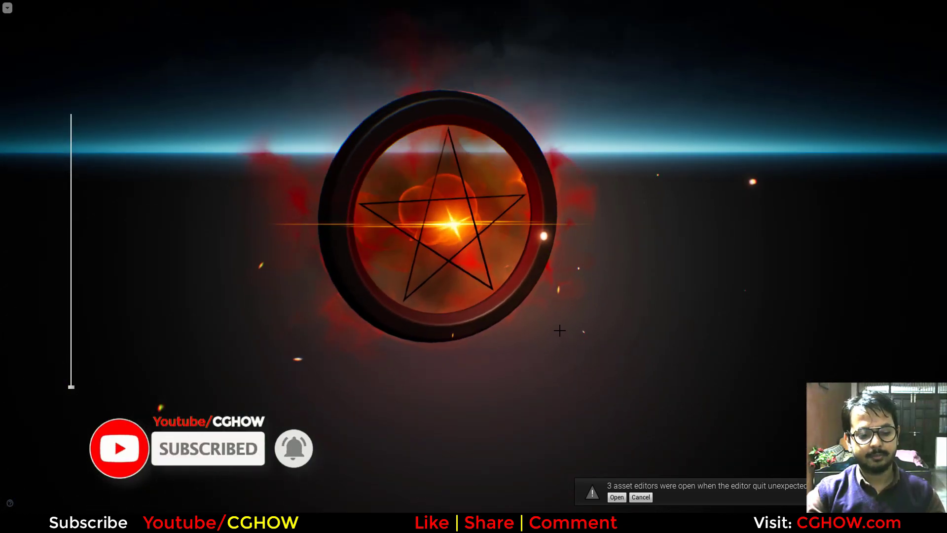
{"action": "key", "text": "F11"}
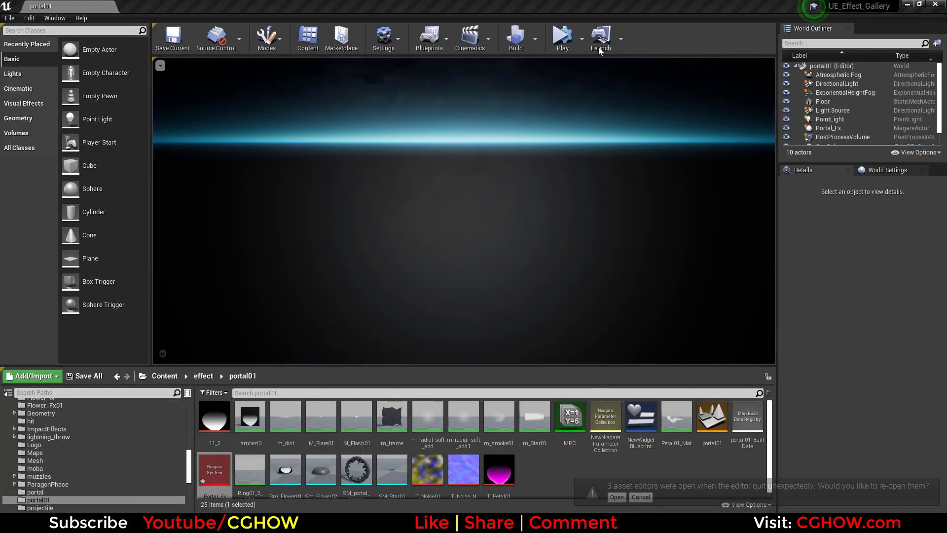
- Simulate the portal01 level again and pause it to view the portal close up from another angle
{"action": "left_click", "coordinate": [567, 36]}
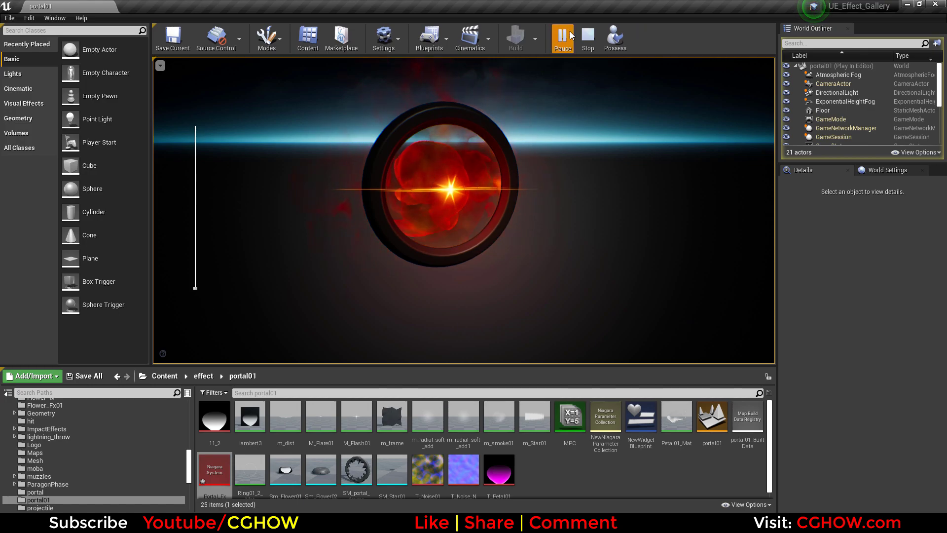
{"action": "right_click_drag", "start_coordinate": [550, 84], "coordinate": [699, 121]}
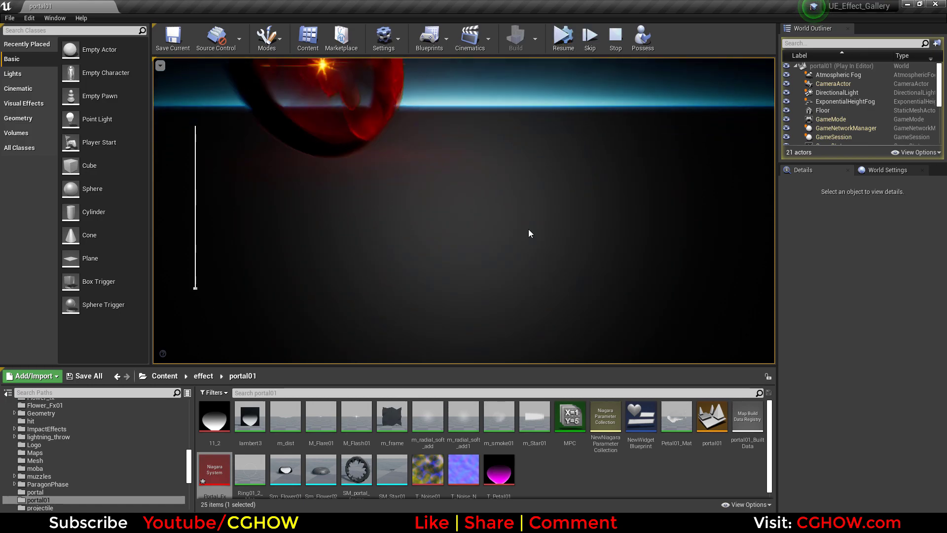
{"action": "right_click_drag", "start_coordinate": [528, 229], "coordinate": [463, 260]}
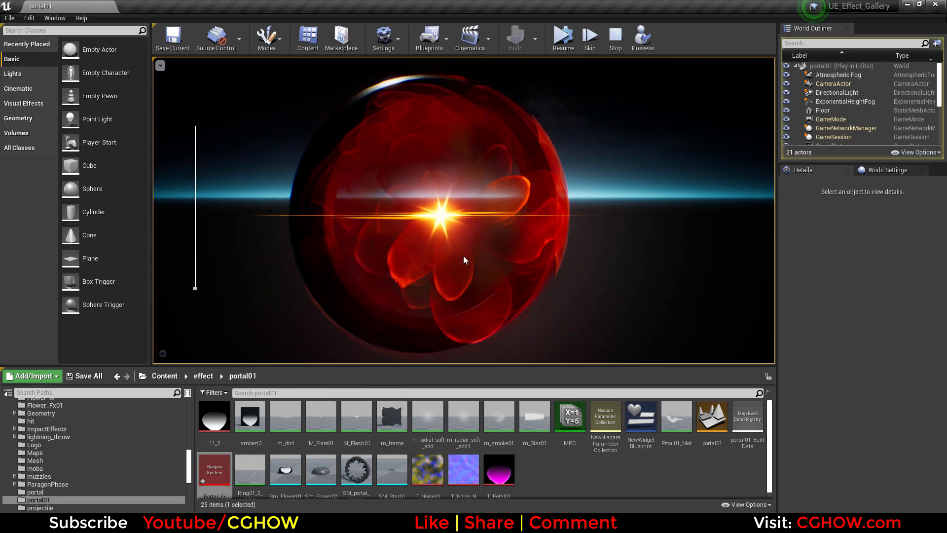